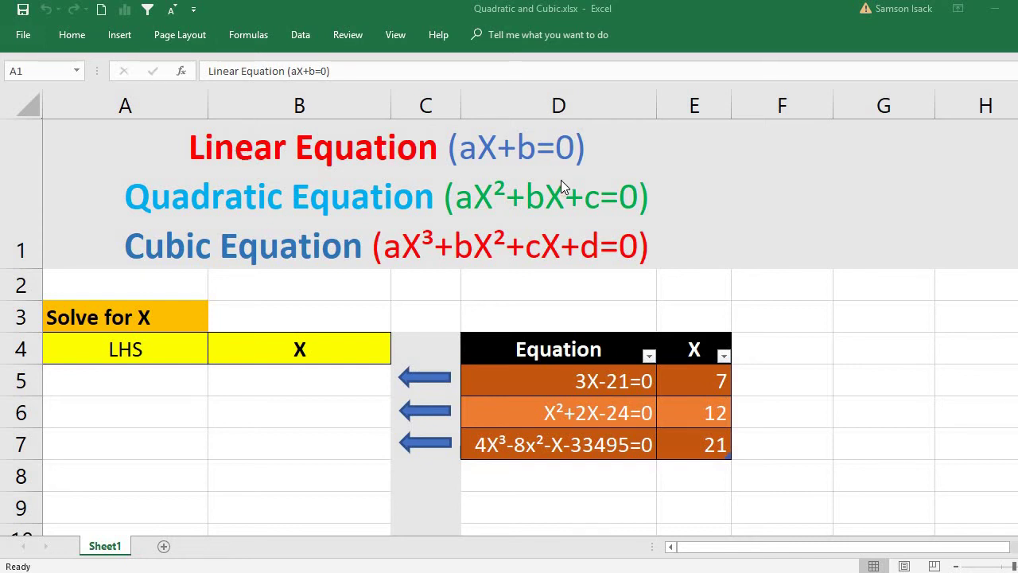
Examine the equation forms in the heading, the three sample equations in column D and their X values in column E.
{"action": "left_click", "coordinate": [512, 156]}
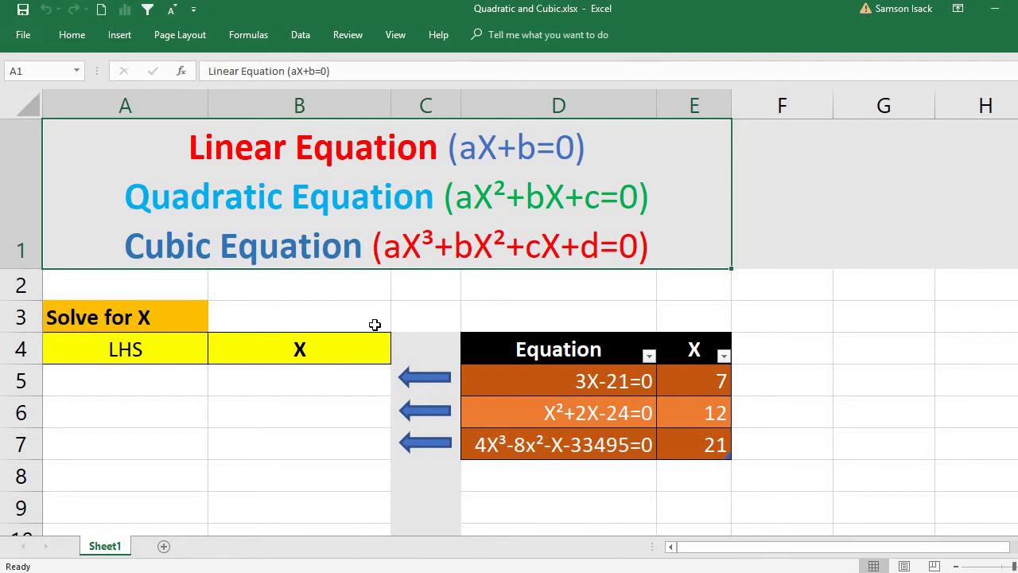
{"action": "left_click", "coordinate": [592, 380]}
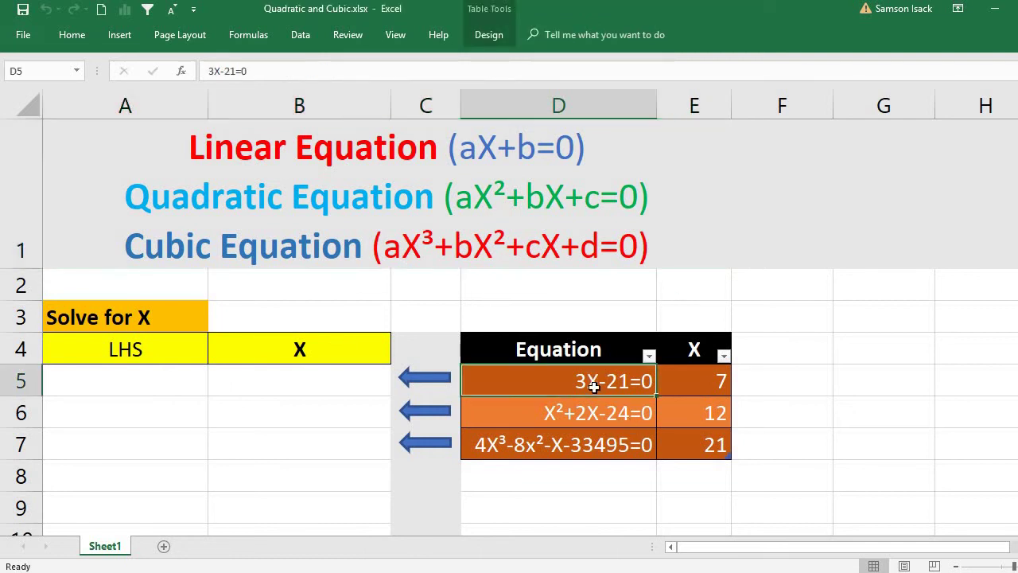
{"action": "left_click", "coordinate": [598, 425]}
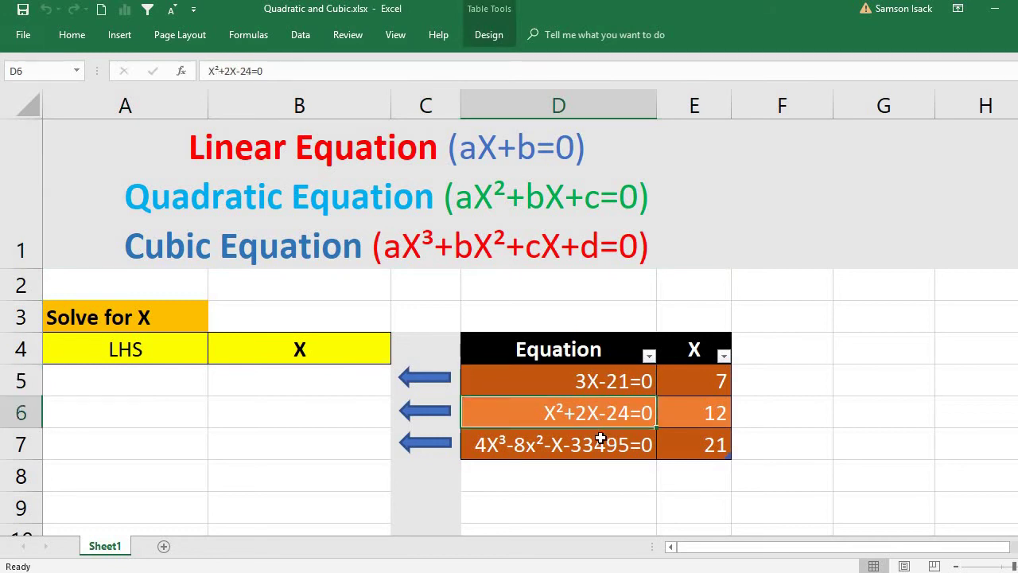
{"action": "left_click", "coordinate": [598, 444]}
{"action": "left_click", "coordinate": [600, 380]}
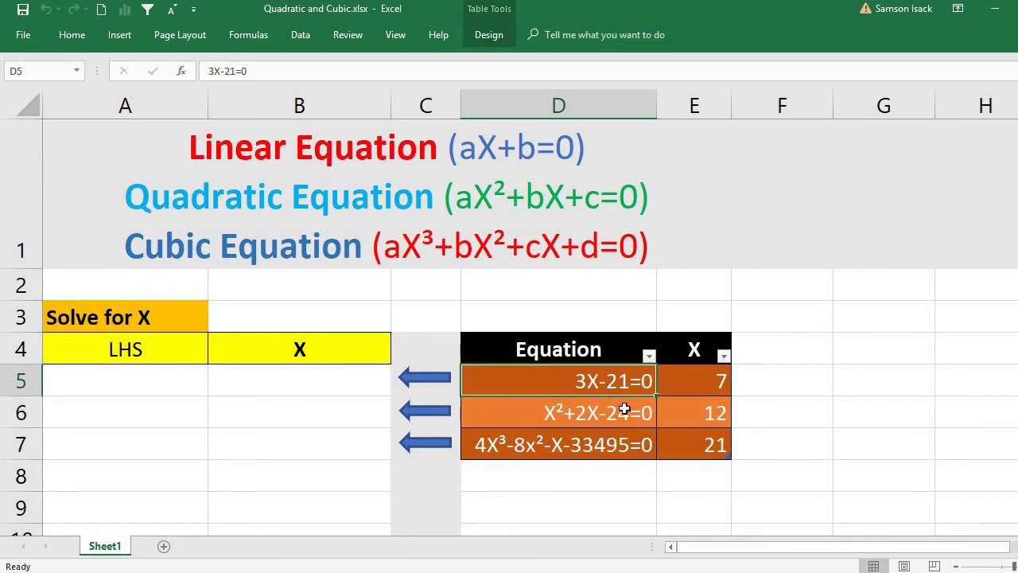
{"action": "left_click", "coordinate": [579, 413]}
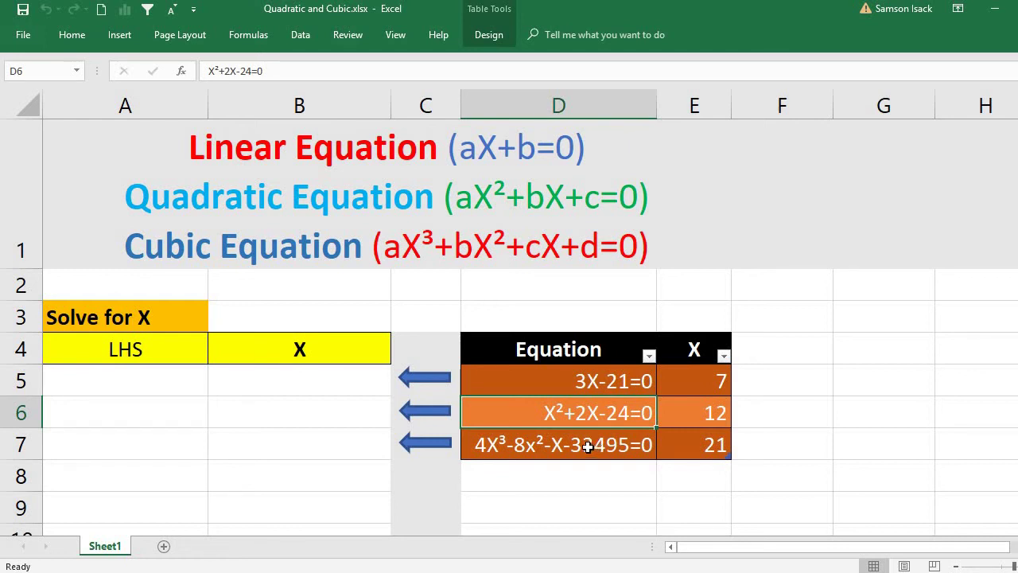
{"action": "left_click", "coordinate": [588, 446]}
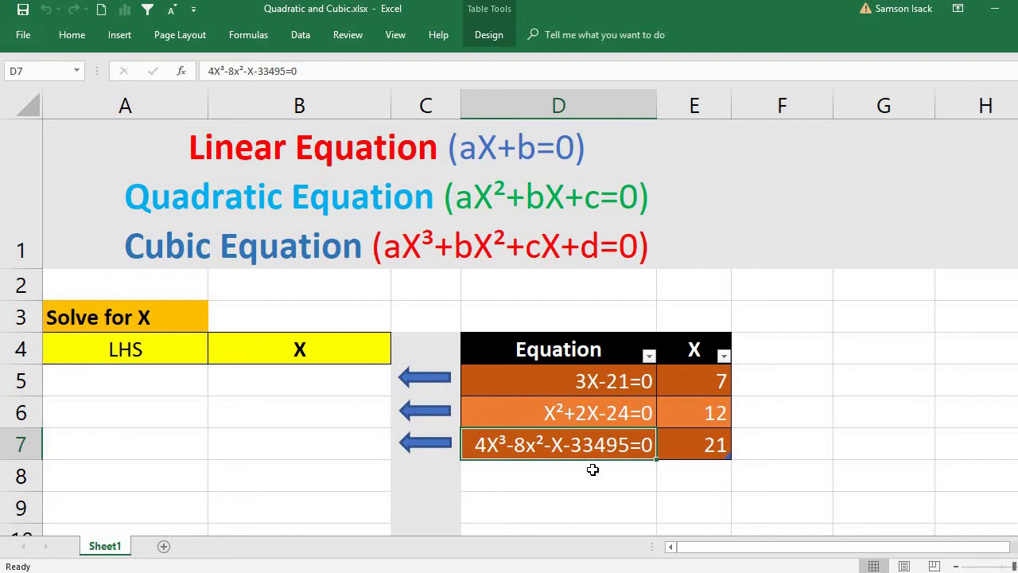
{"action": "left_click", "coordinate": [671, 391]}
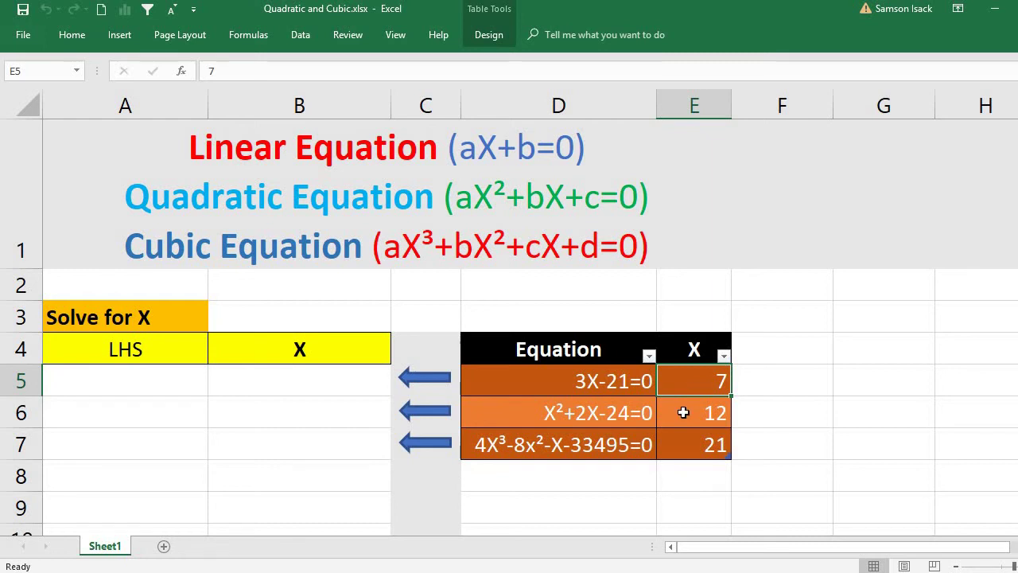
{"action": "left_click", "coordinate": [682, 414]}
{"action": "left_click", "coordinate": [683, 452]}
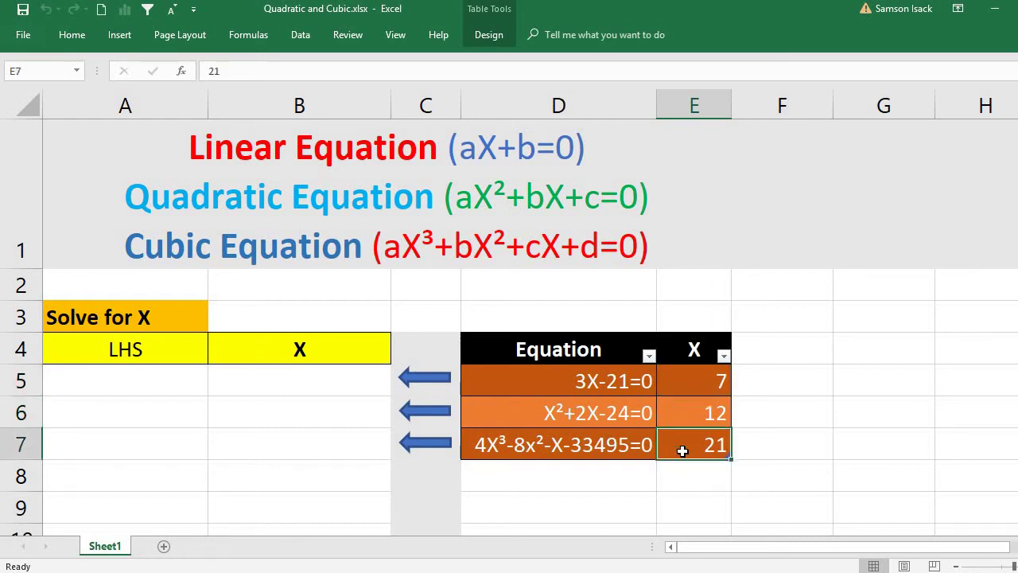
{"action": "left_click", "coordinate": [112, 381]}
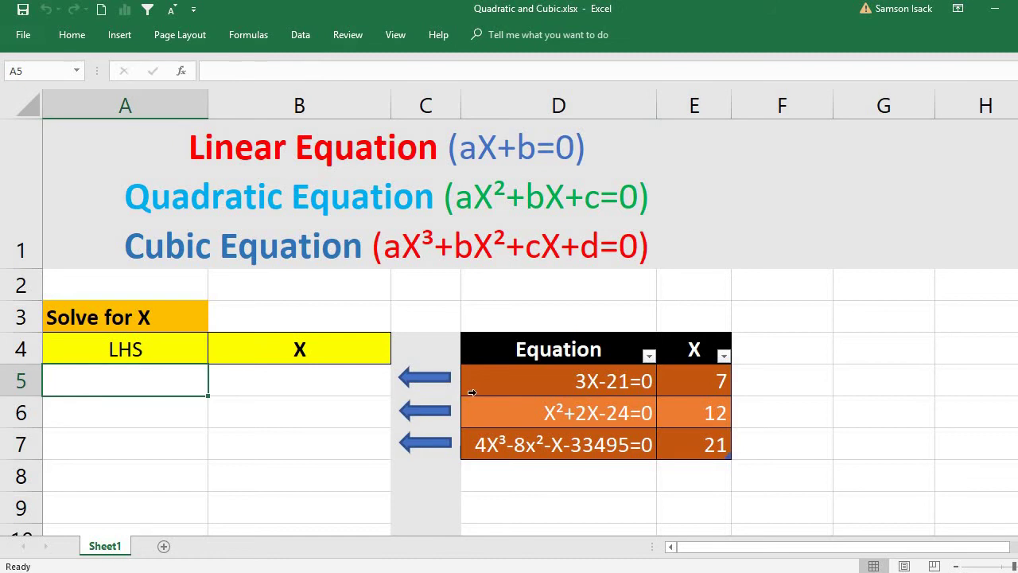
{"action": "left_click", "coordinate": [514, 385]}
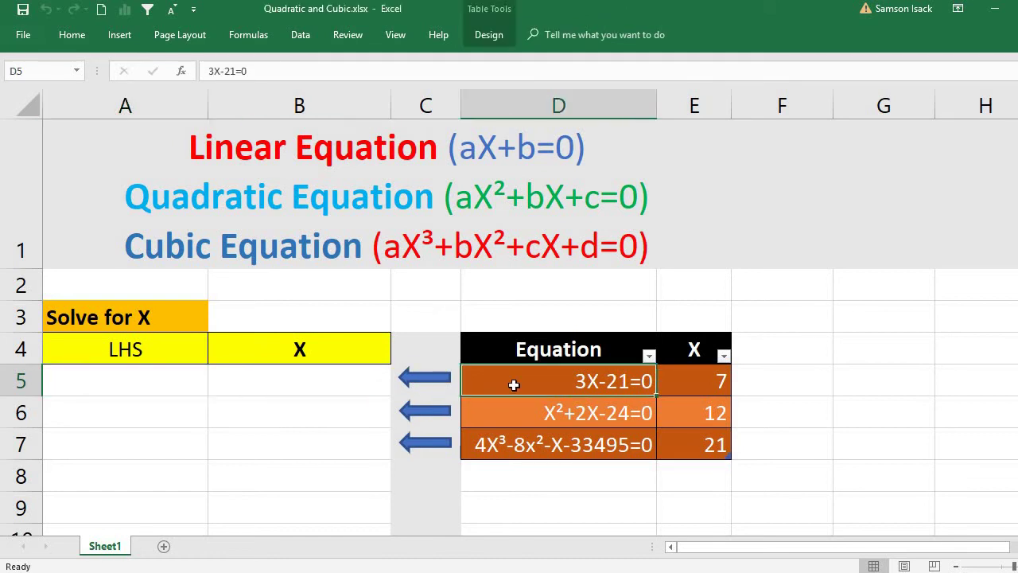
Look over the available What-If Analysis options.
{"action": "left_click", "coordinate": [362, 148]}
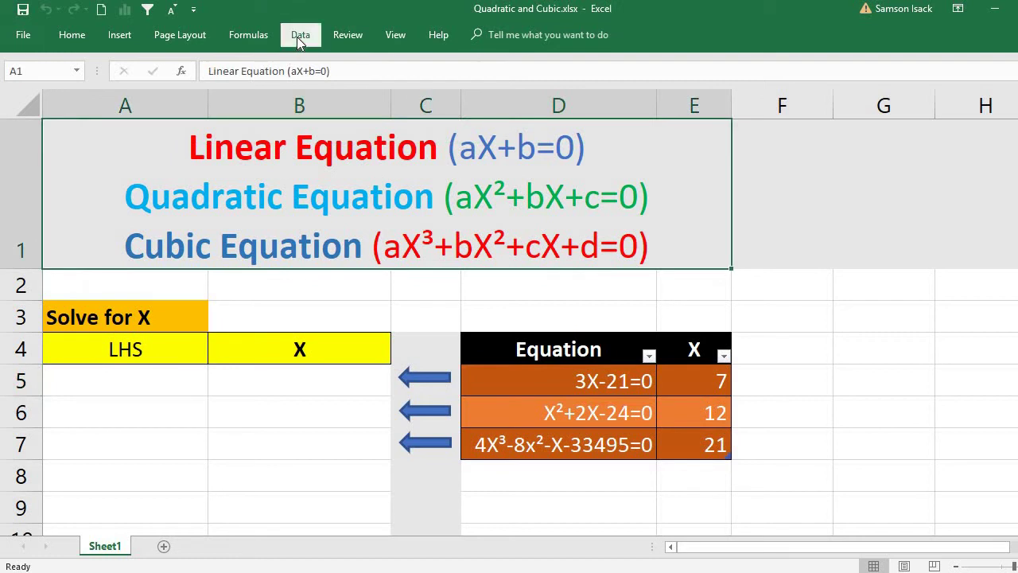
{"action": "left_click", "coordinate": [298, 38]}
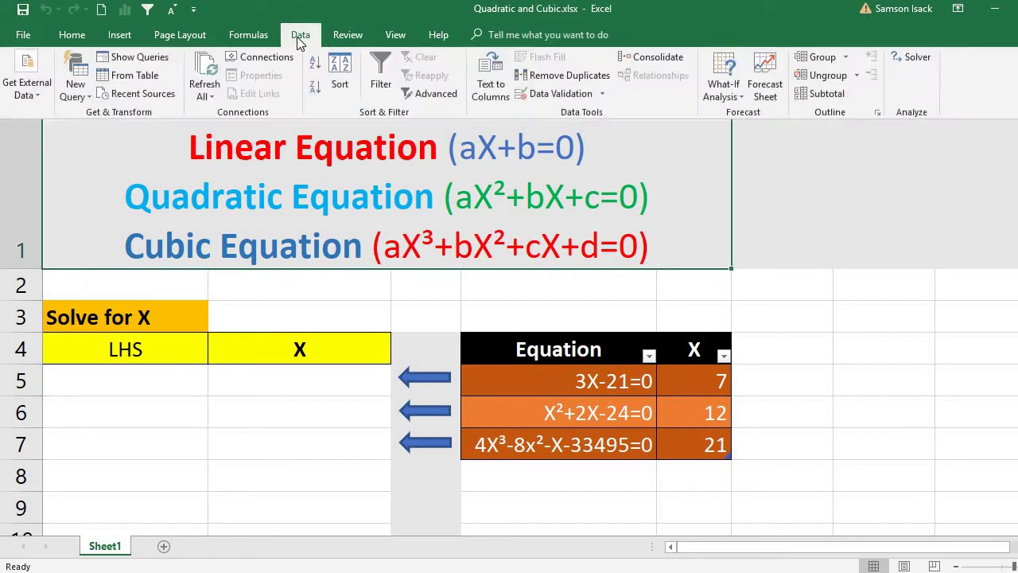
{"action": "left_click", "coordinate": [725, 90]}
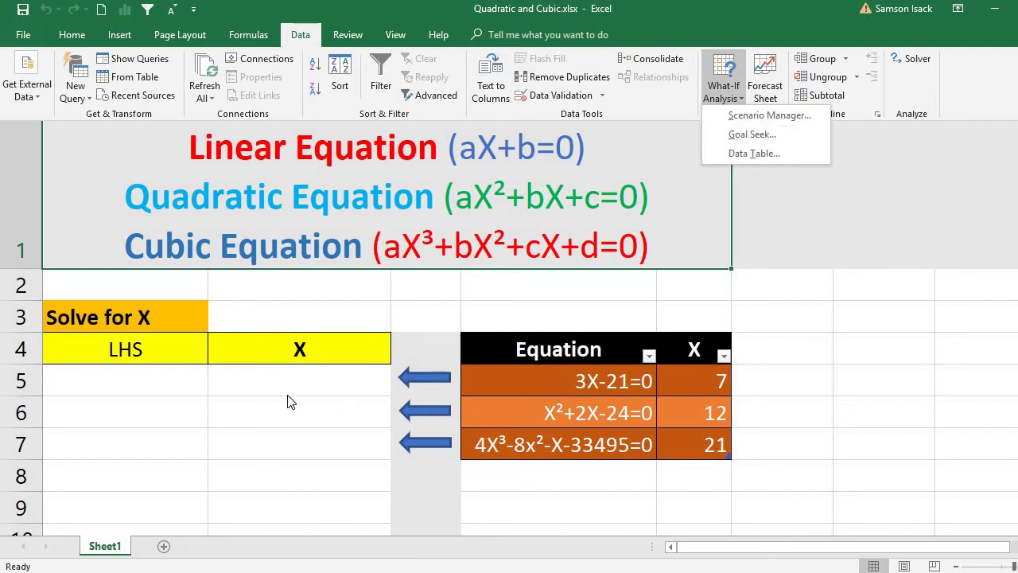
{"action": "left_click", "coordinate": [190, 382]}
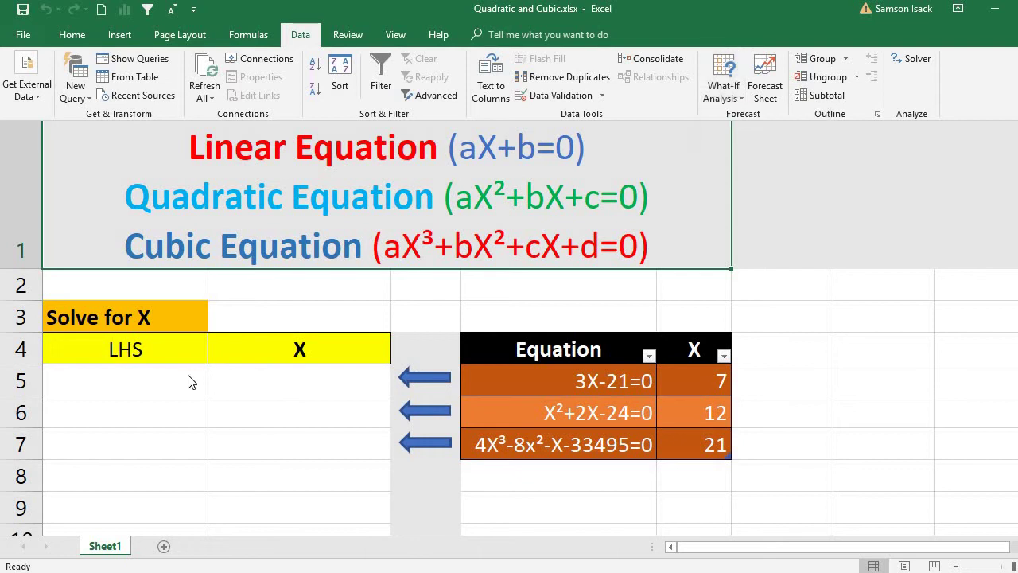
{"action": "left_click", "coordinate": [187, 382]}
{"action": "left_click", "coordinate": [182, 380]}
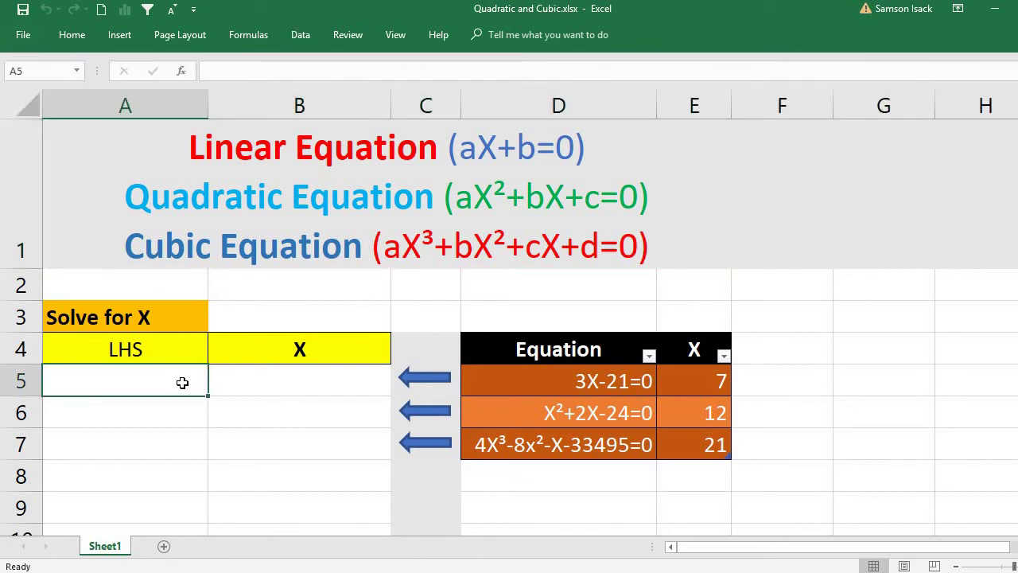
{"action": "double_click", "coordinate": [183, 383]}
{"action": "type", "text": "="}
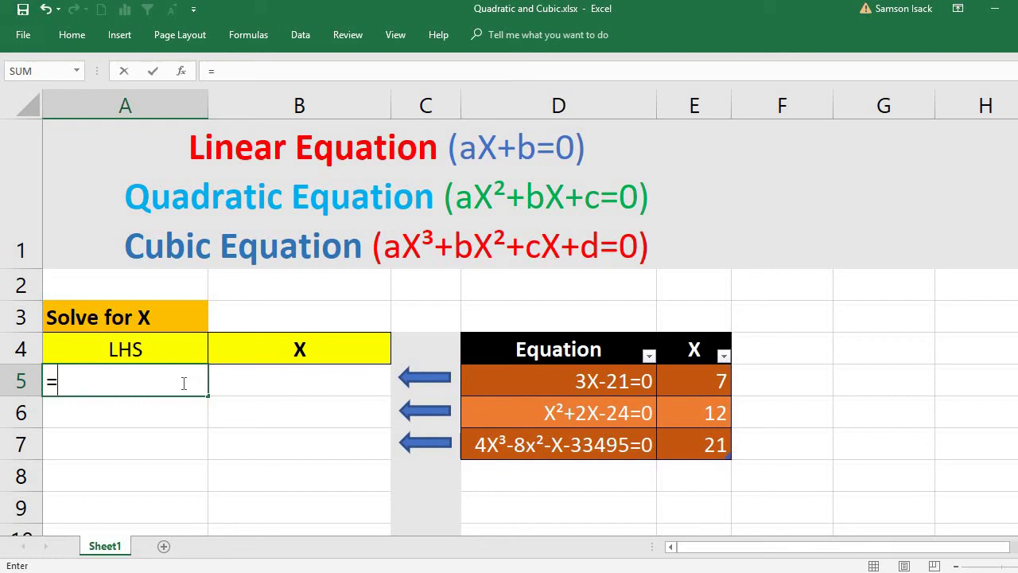
{"action": "left_click", "coordinate": [277, 381]}
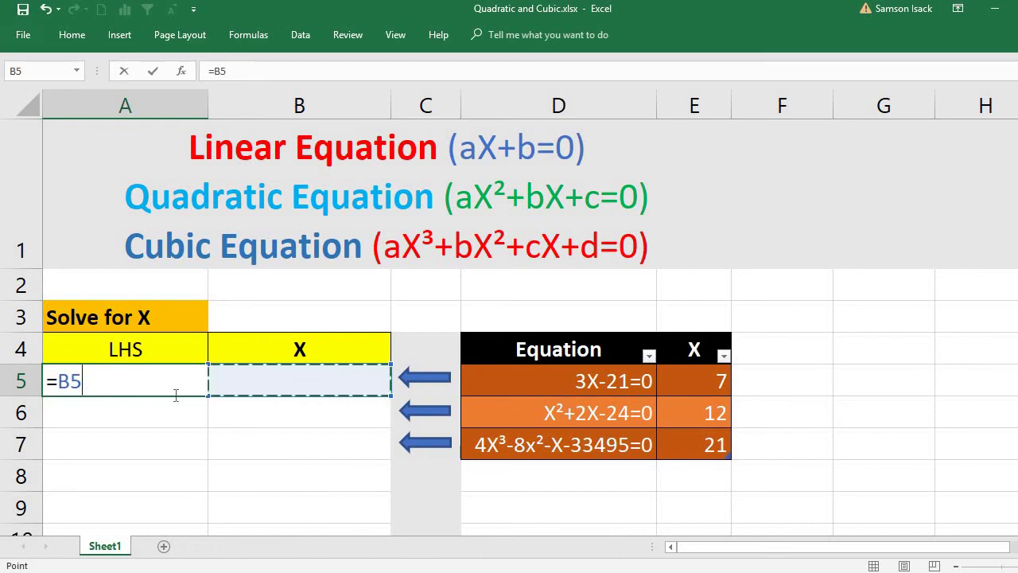
{"action": "type", "text": "3"}
{"action": "key", "text": "BackSpace"}
Enter 3 as the trial X value in B5 and the formula =3*B5-21 as the LHS in A5.
{"action": "left_click", "coordinate": [300, 381]}
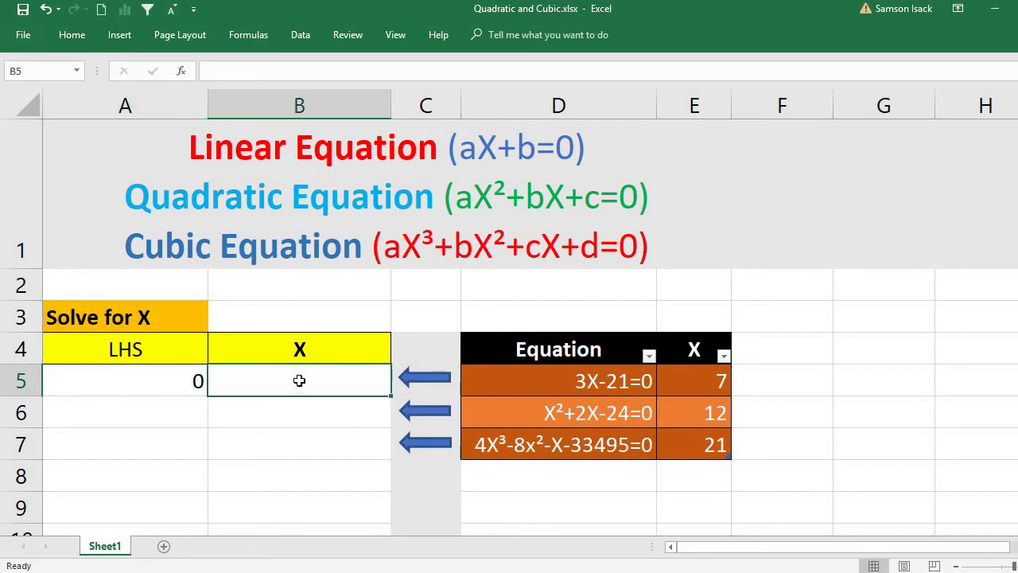
{"action": "type", "text": "3"}
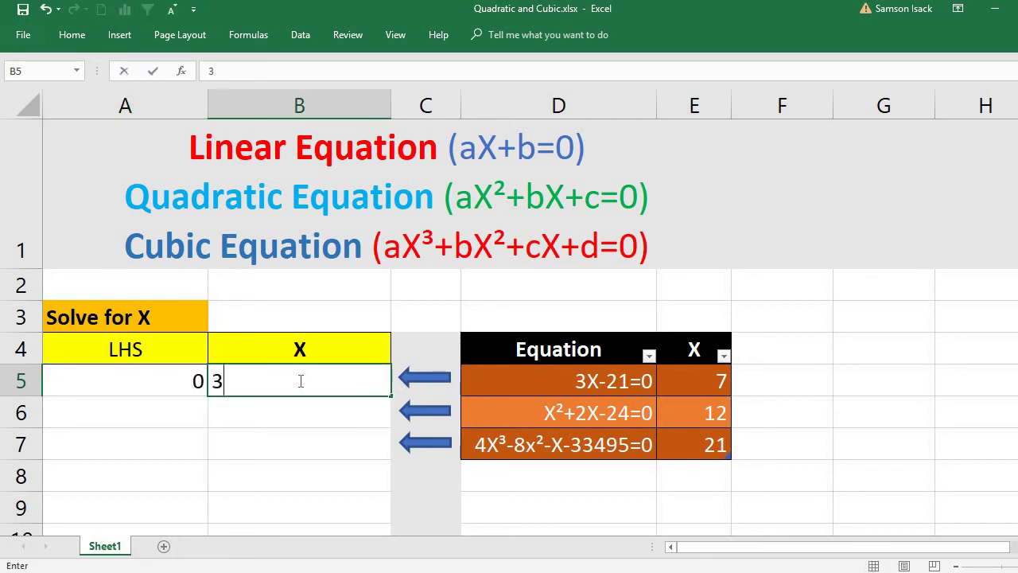
{"action": "left_click", "coordinate": [188, 383]}
{"action": "type", "text": "="}
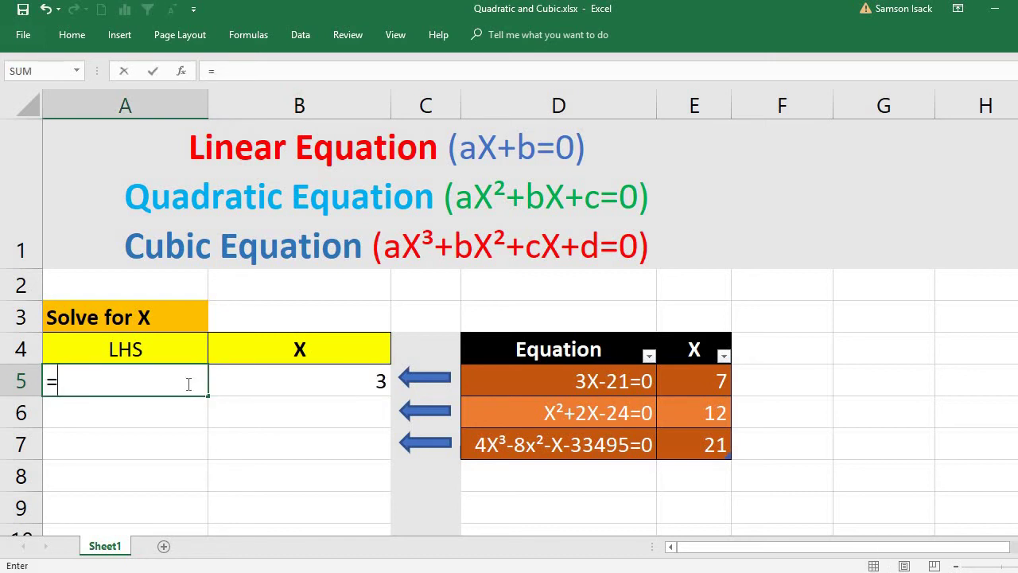
{"action": "type", "text": "3*"}
{"action": "left_click", "coordinate": [338, 380]}
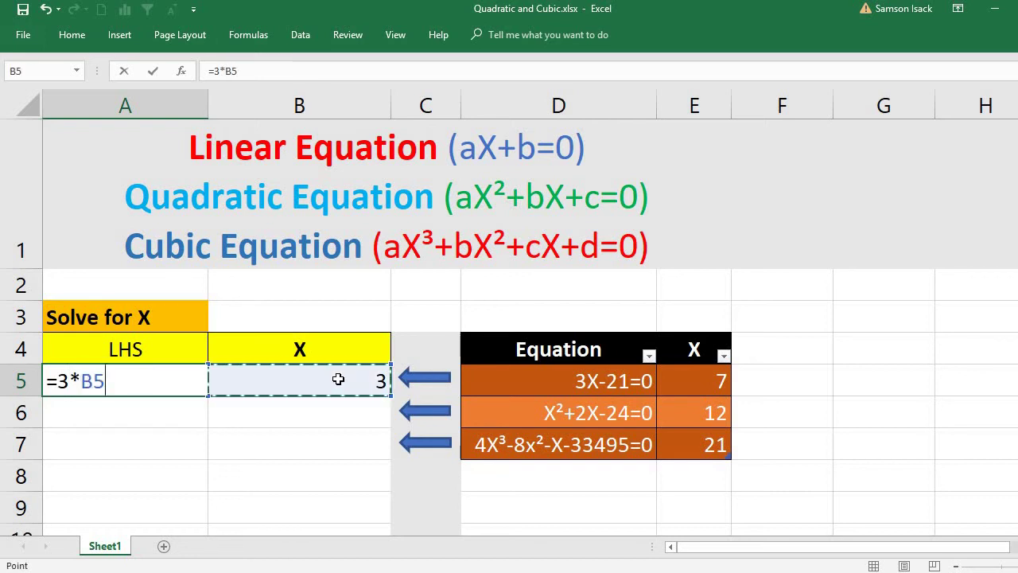
{"action": "type", "text": "-21"}
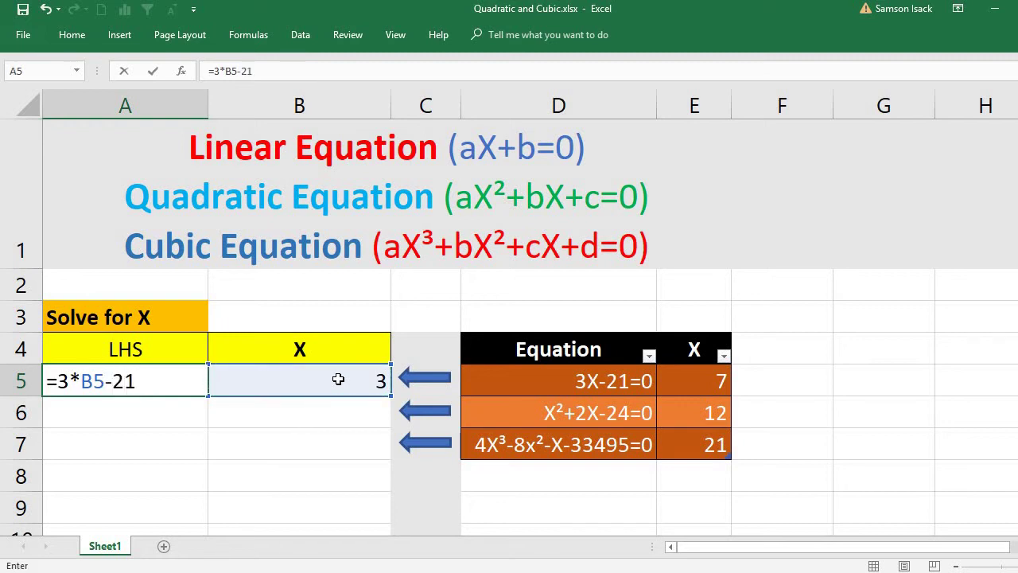
{"action": "key", "text": "Return"}
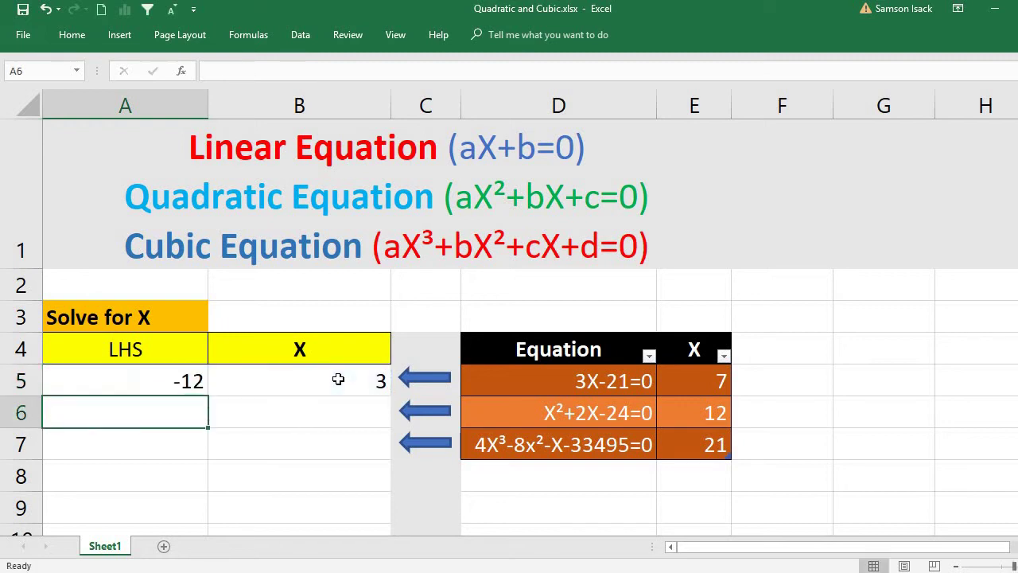
Review the LHS formula in A5 and the trial X value in B5 that it refers to.
{"action": "left_click", "coordinate": [161, 386]}
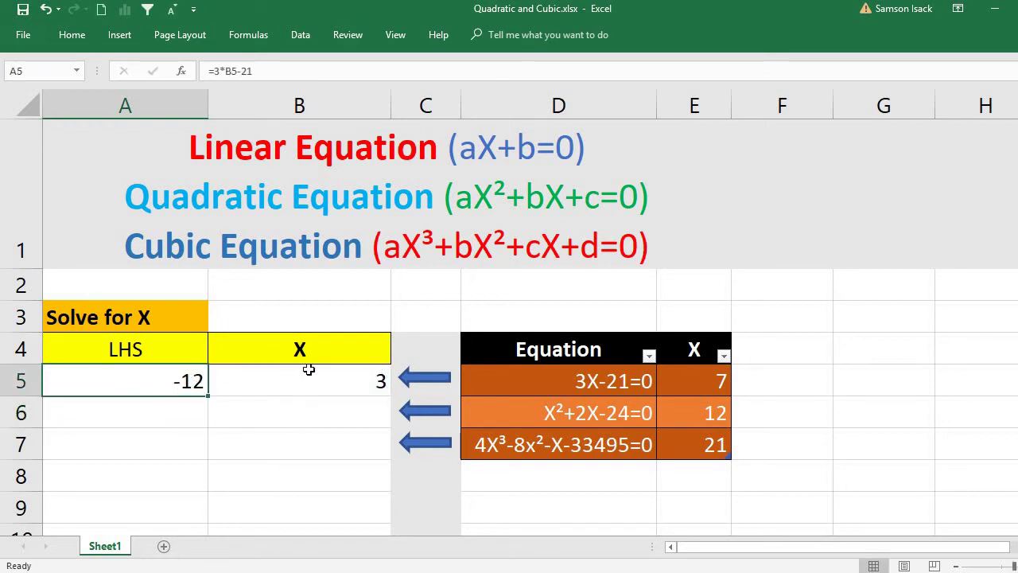
{"action": "left_click", "coordinate": [229, 389]}
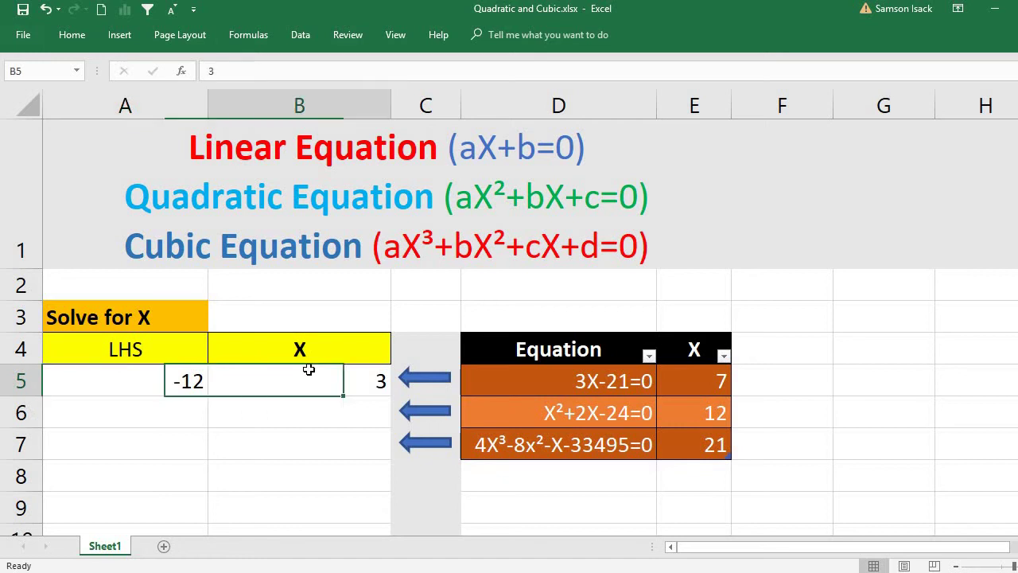
{"action": "double_click", "coordinate": [172, 385]}
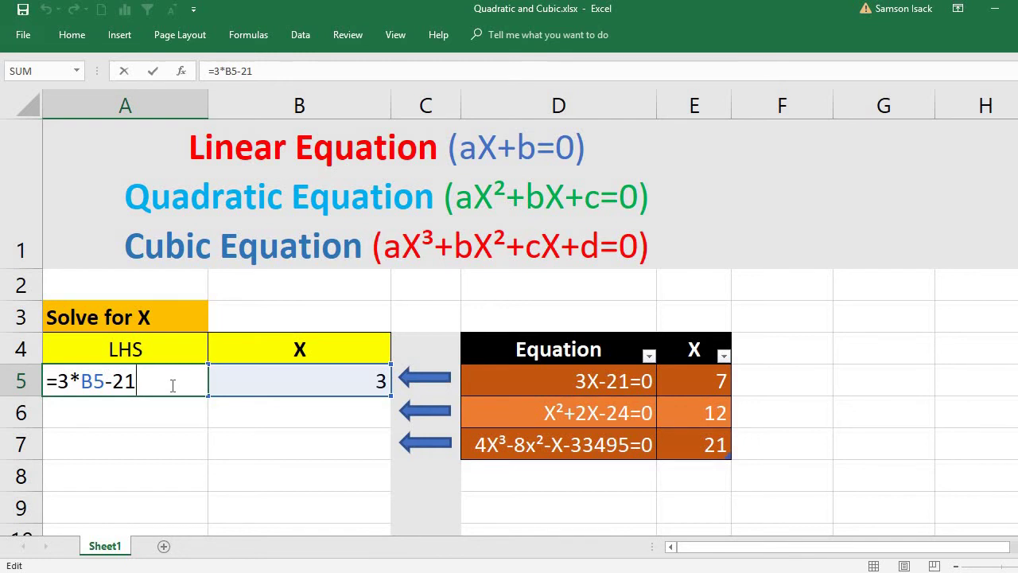
{"action": "left_click", "coordinate": [304, 45]}
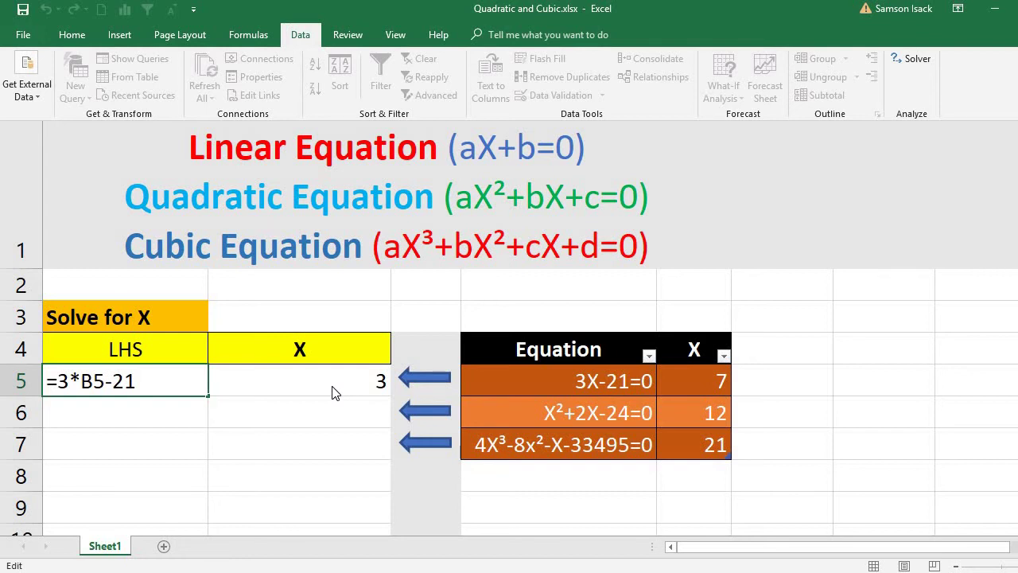
{"action": "left_click", "coordinate": [141, 381]}
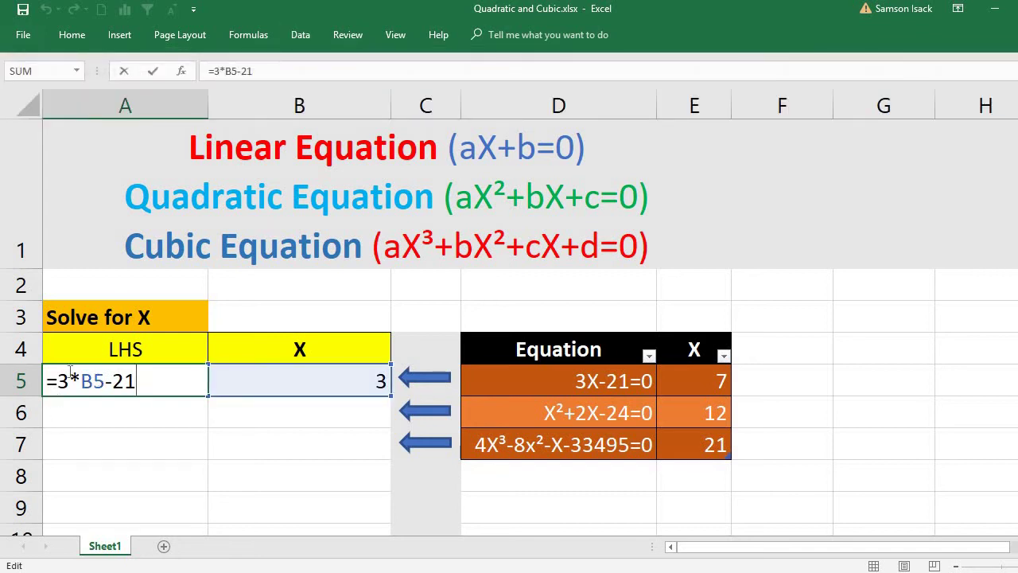
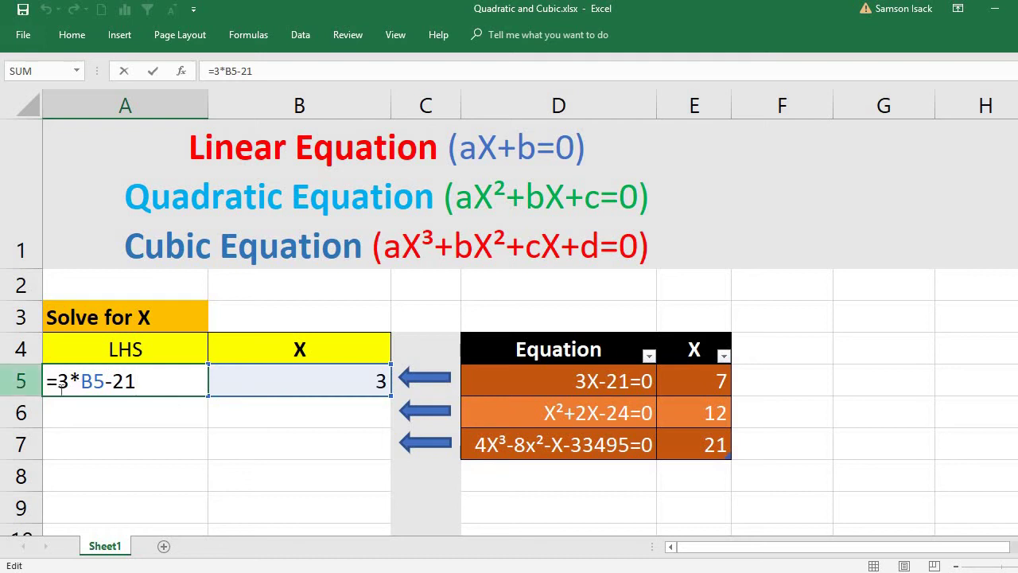
{"action": "key", "text": "Return"}
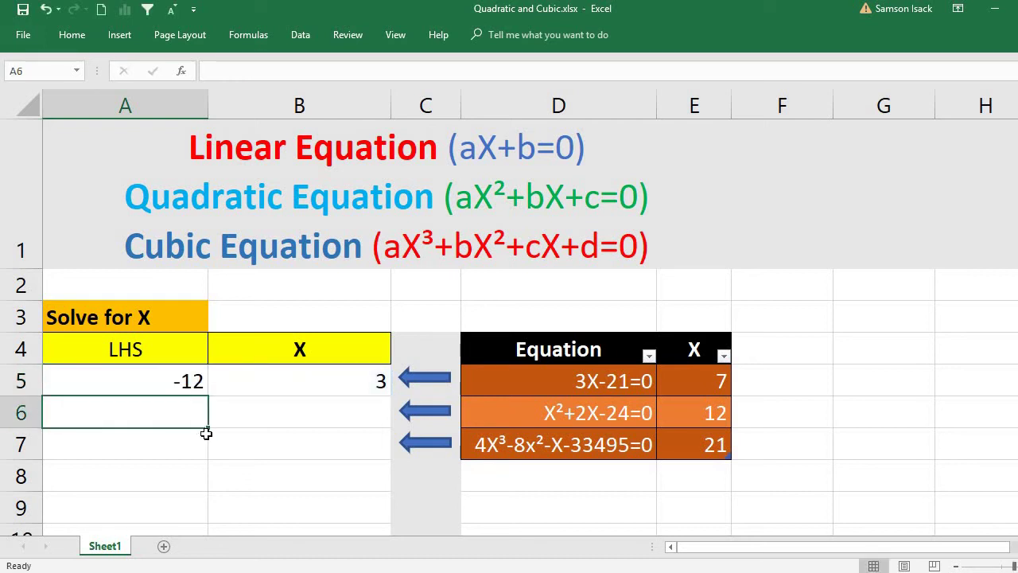
{"action": "left_click", "coordinate": [188, 377]}
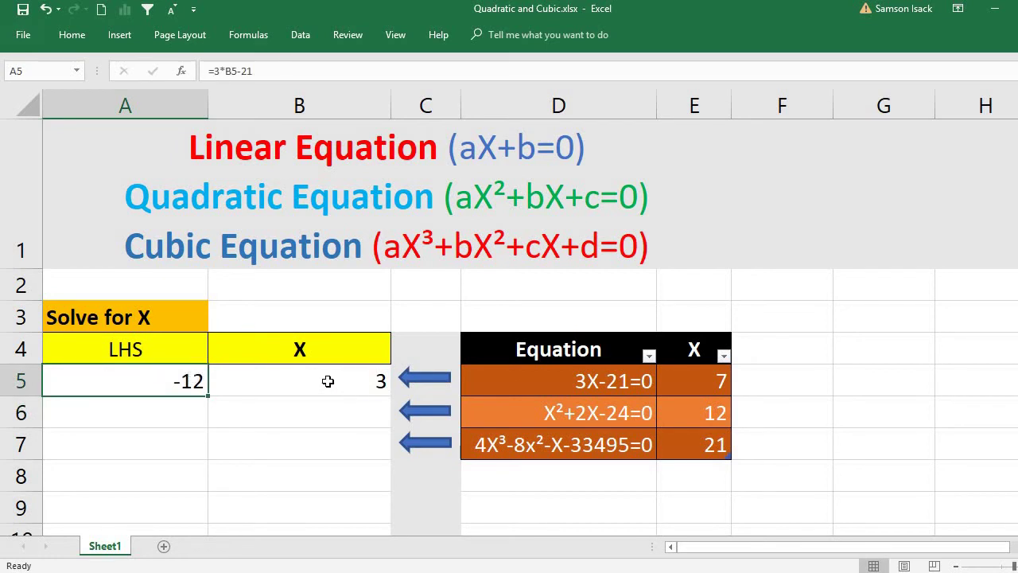
{"action": "left_click", "coordinate": [287, 384]}
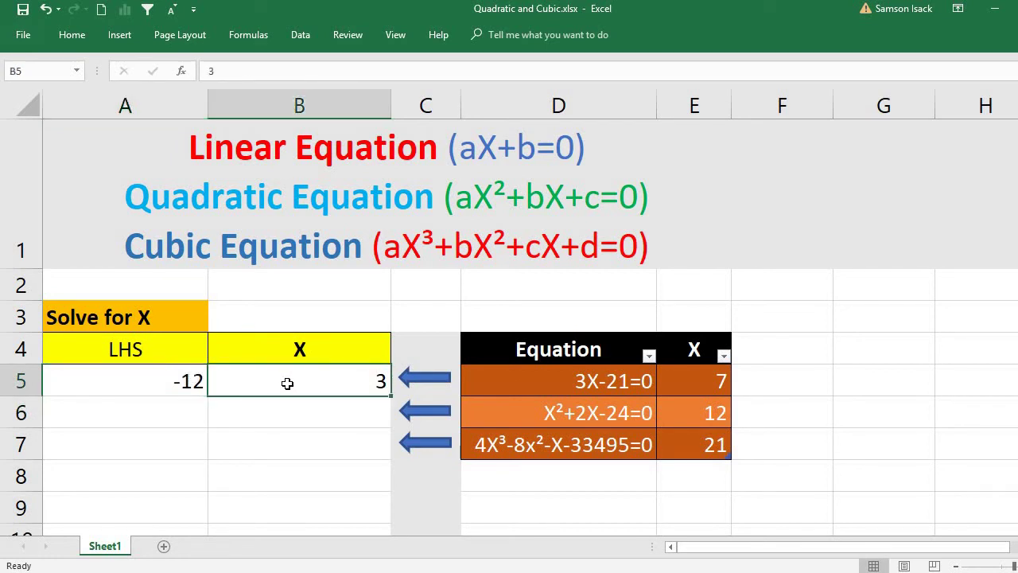
{"action": "left_click", "coordinate": [168, 381]}
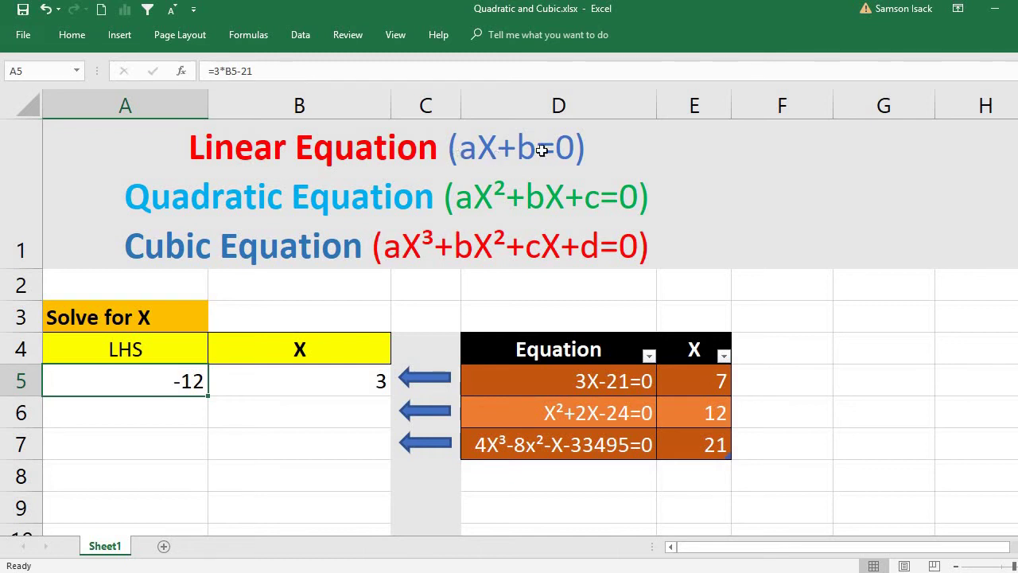
{"action": "left_click", "coordinate": [267, 381]}
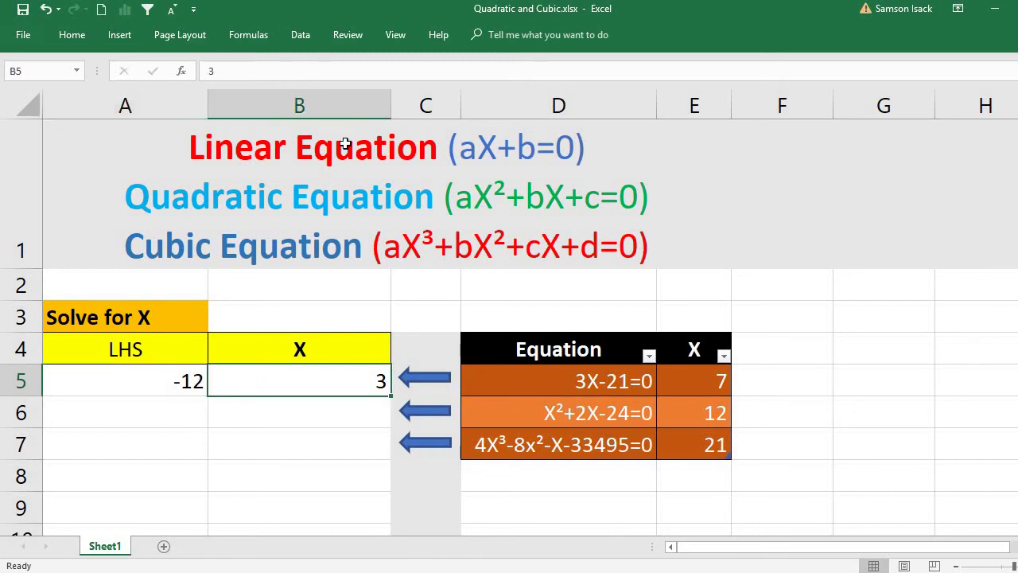
Look over the What-If Analysis options with the trial X cell B5 selected.
{"action": "left_click", "coordinate": [308, 42]}
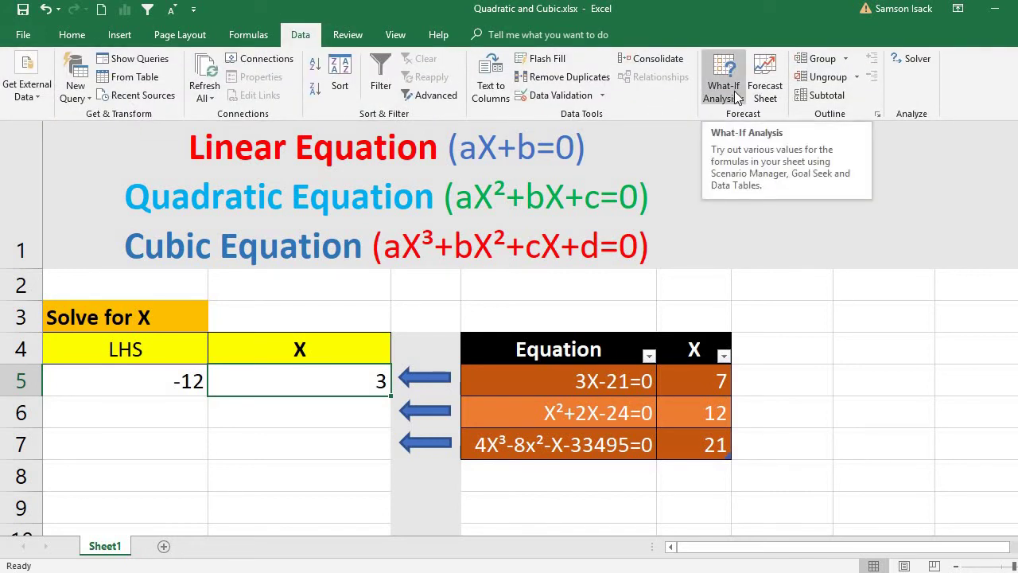
{"action": "left_click", "coordinate": [738, 96]}
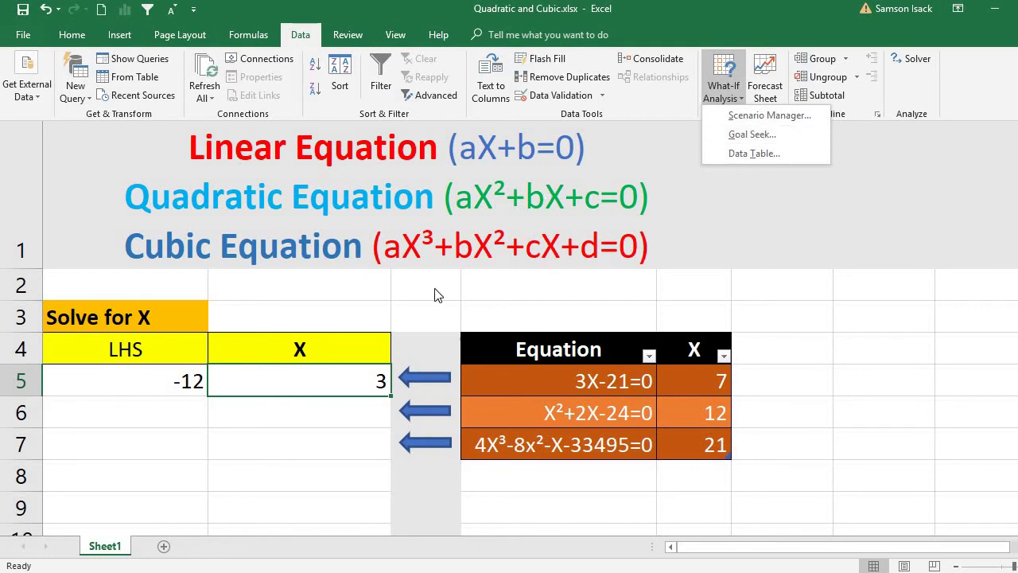
{"action": "left_click", "coordinate": [344, 385]}
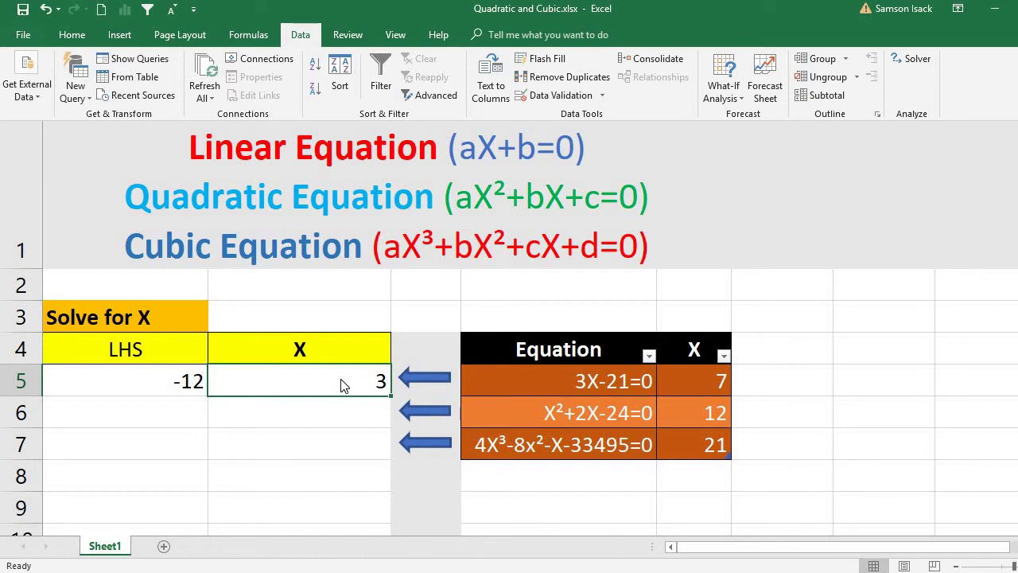
Try 1 and 2 as X values in B5, checking the LHS in A5.
{"action": "type", "text": "1"}
{"action": "key", "text": "Return"}
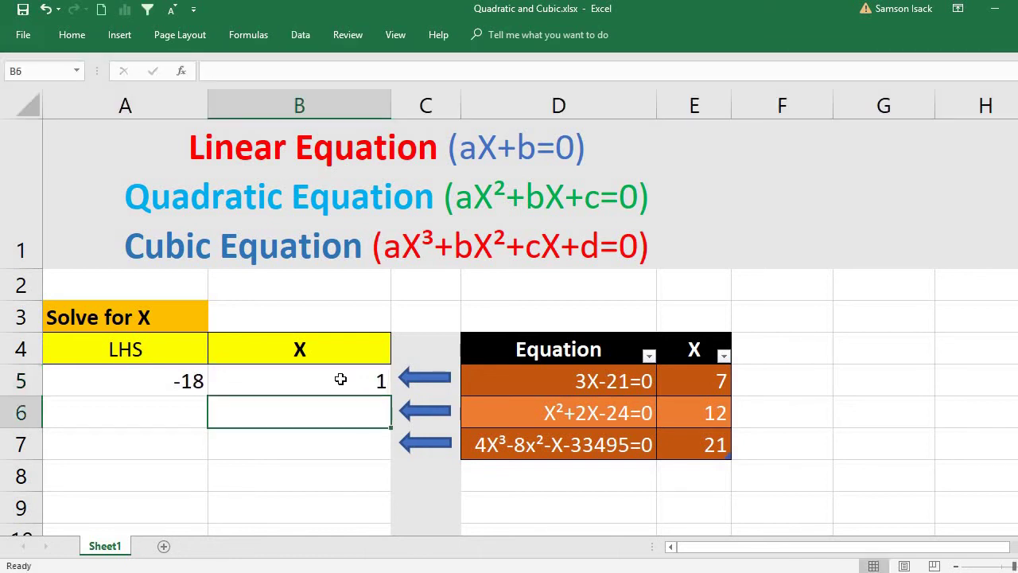
{"action": "left_click", "coordinate": [340, 379]}
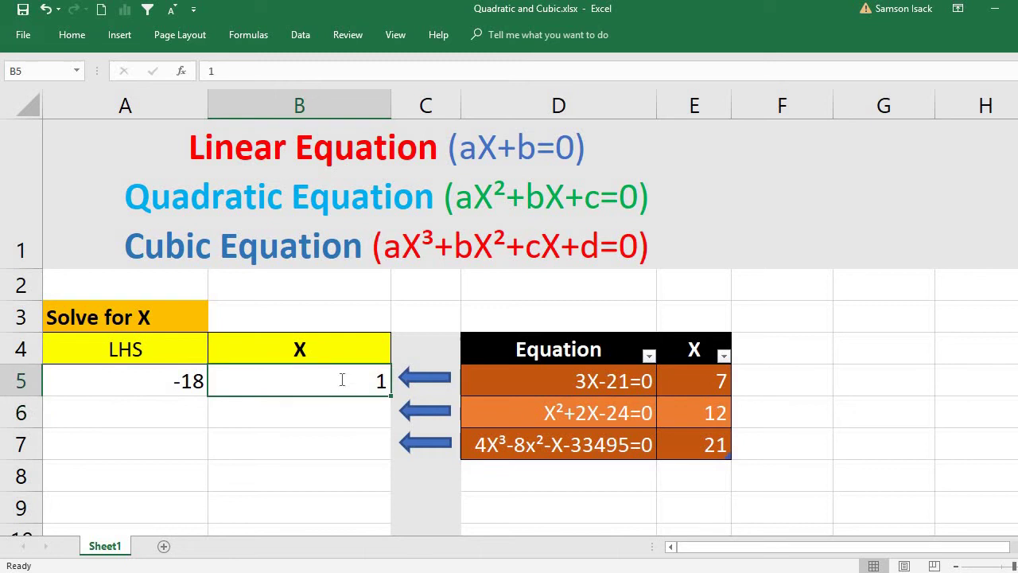
{"action": "type", "text": "2"}
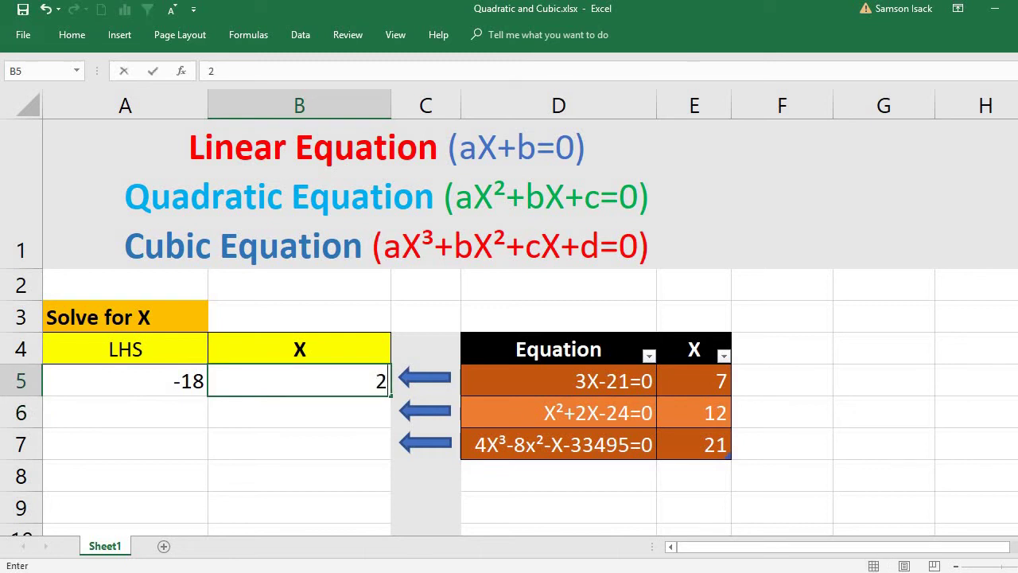
{"action": "key", "text": "Return"}
{"action": "left_click", "coordinate": [344, 384]}
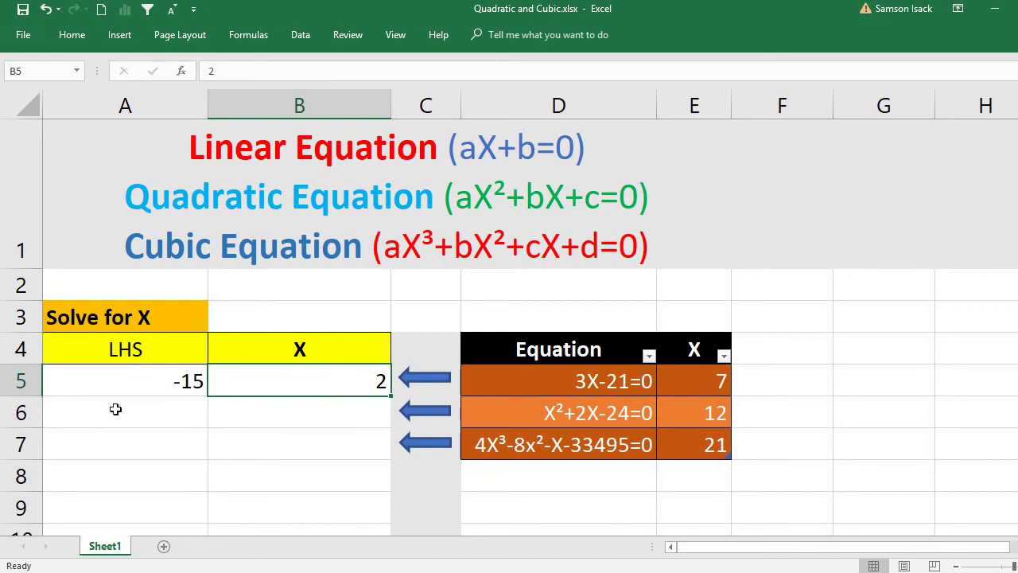
{"action": "left_click", "coordinate": [162, 368]}
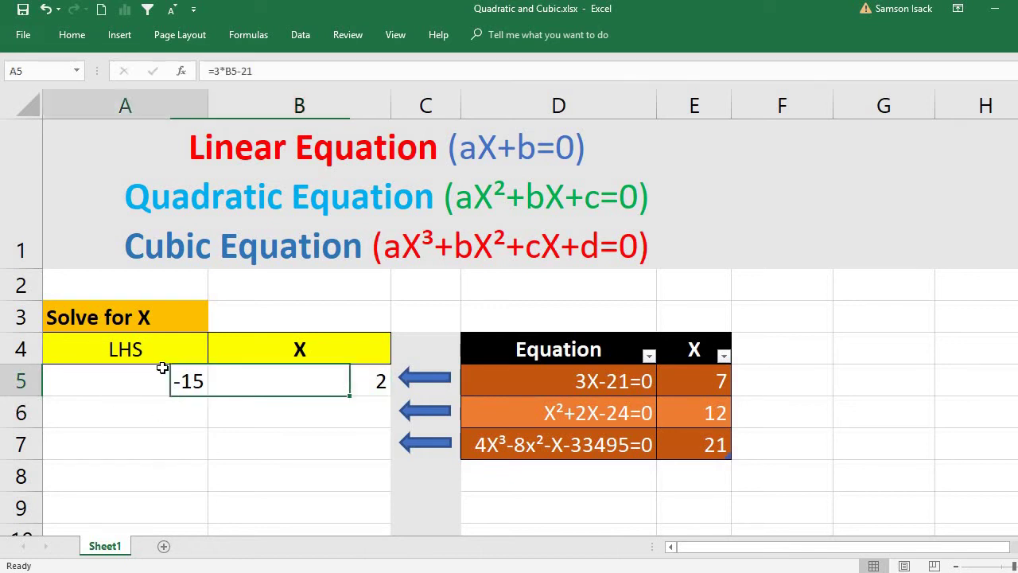
{"action": "left_click", "coordinate": [274, 375]}
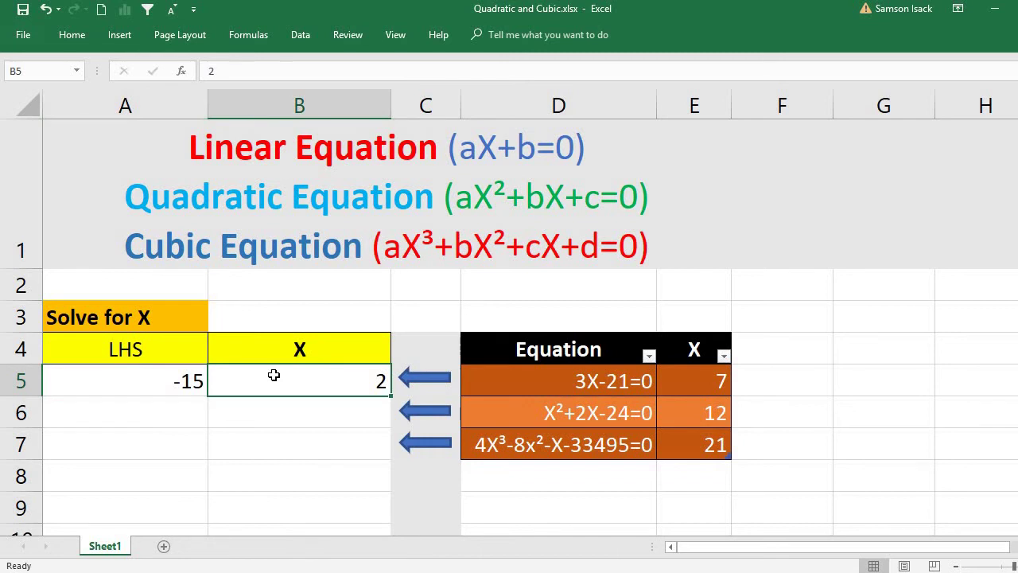
Try 3 and 4 as X values in B5.
{"action": "type", "text": "3"}
{"action": "key", "text": "Return"}
{"action": "left_click", "coordinate": [273, 375]}
{"action": "type", "text": "4"}
{"action": "key", "text": "Return"}
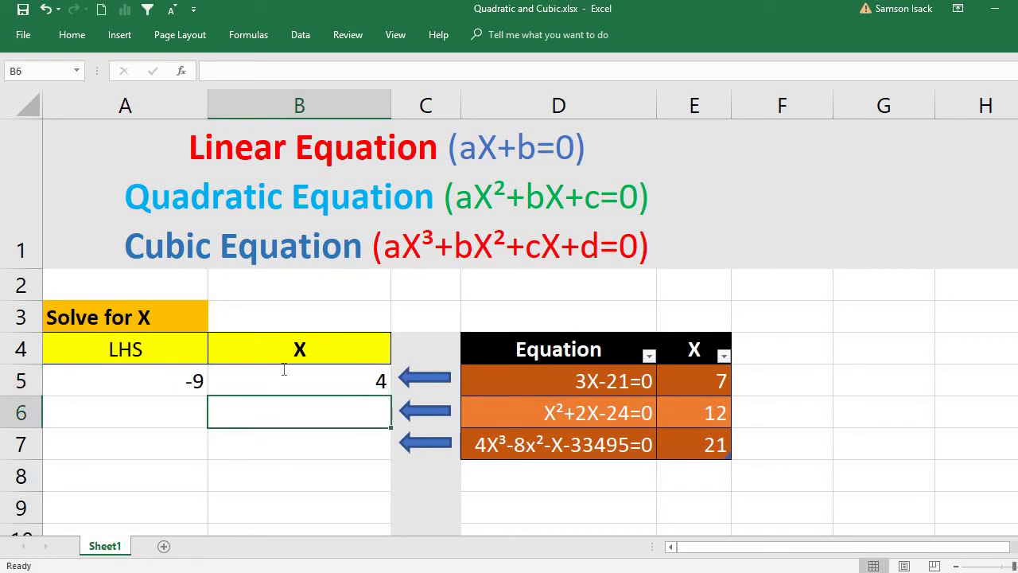
Try 5 as the X value in B5, correcting any mistyped entry.
{"action": "double_click", "coordinate": [284, 370]}
{"action": "type", "text": "5"}
{"action": "key", "text": "Return"}
{"action": "left_click", "coordinate": [291, 367]}
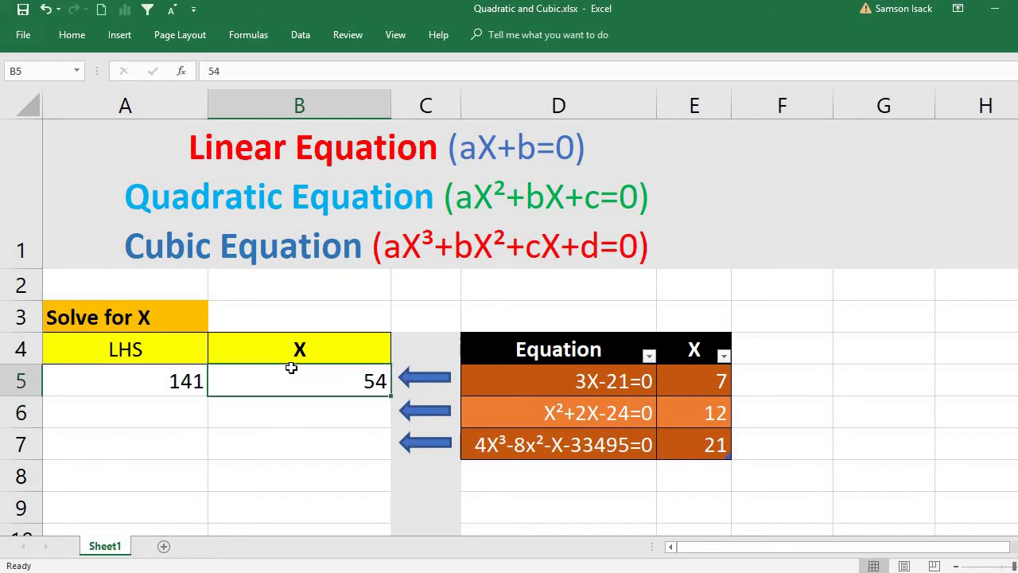
{"action": "type", "text": "5"}
{"action": "key", "text": "Return"}
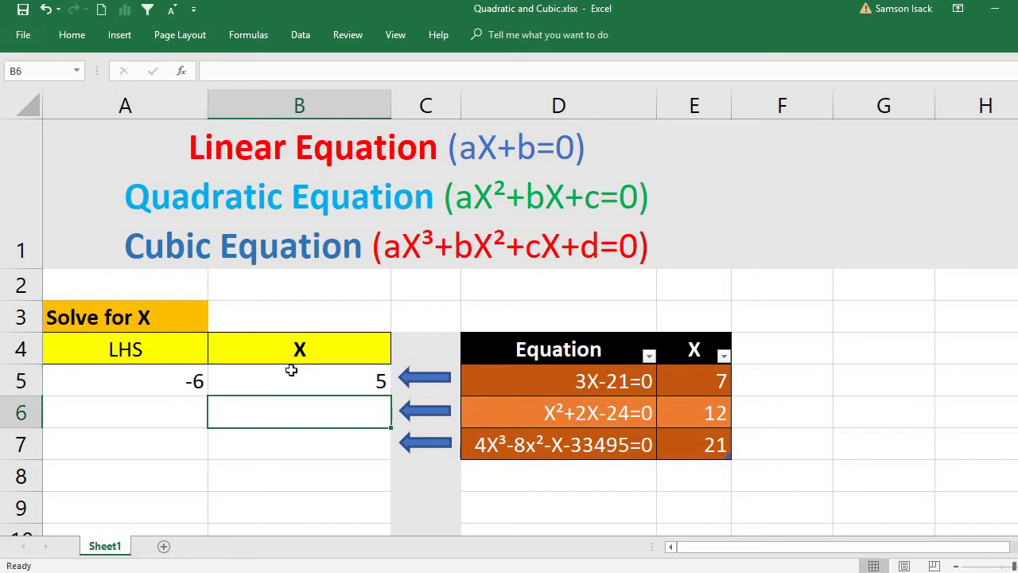
Try 6 and 7 as X values in B5 and check the LHS formula in A5.
{"action": "left_click", "coordinate": [291, 370]}
{"action": "type", "text": "6"}
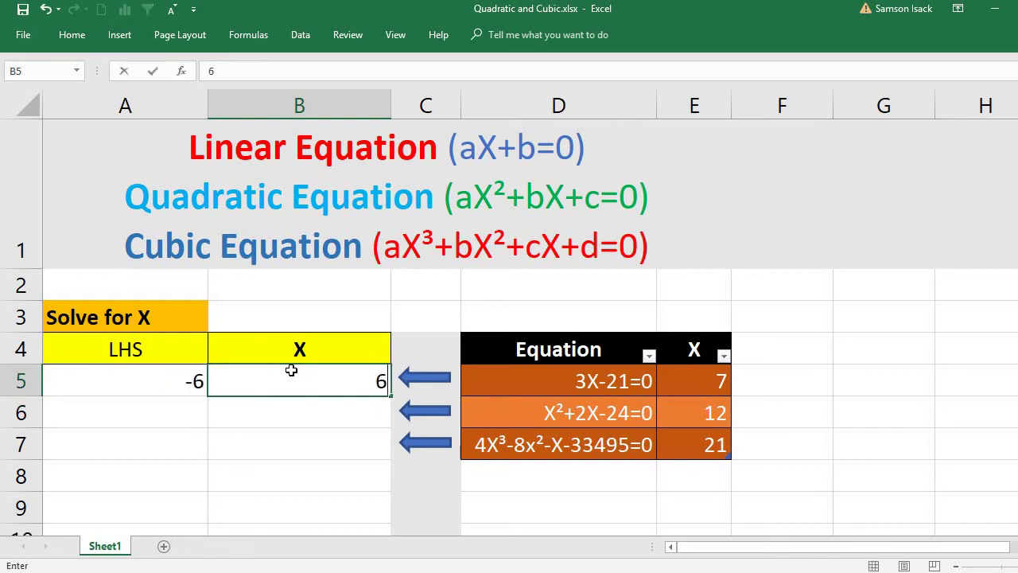
{"action": "key", "text": "Return"}
{"action": "left_click", "coordinate": [292, 374]}
{"action": "type", "text": "7"}
{"action": "key", "text": "Return"}
{"action": "left_click", "coordinate": [293, 375]}
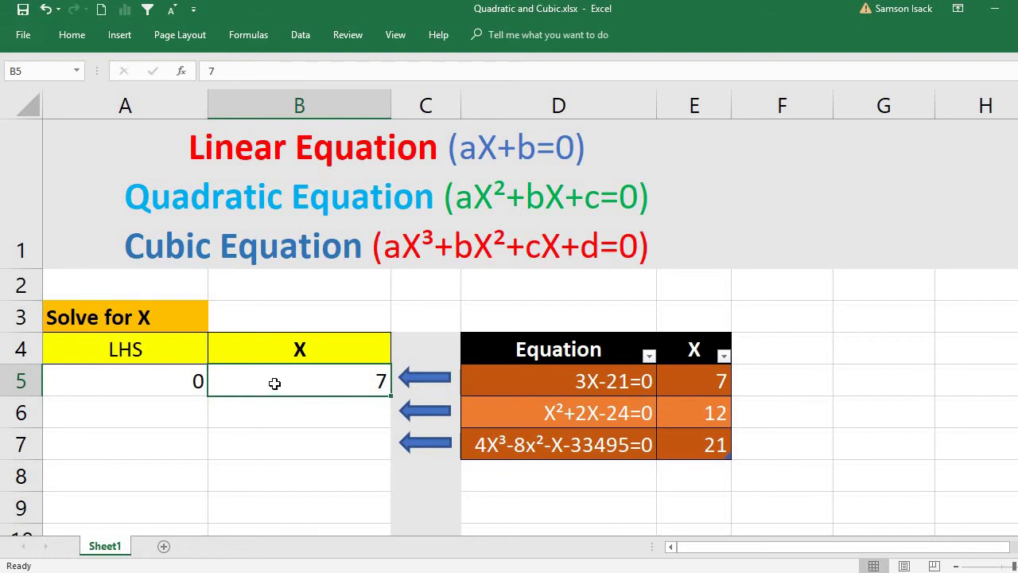
{"action": "left_click", "coordinate": [147, 383]}
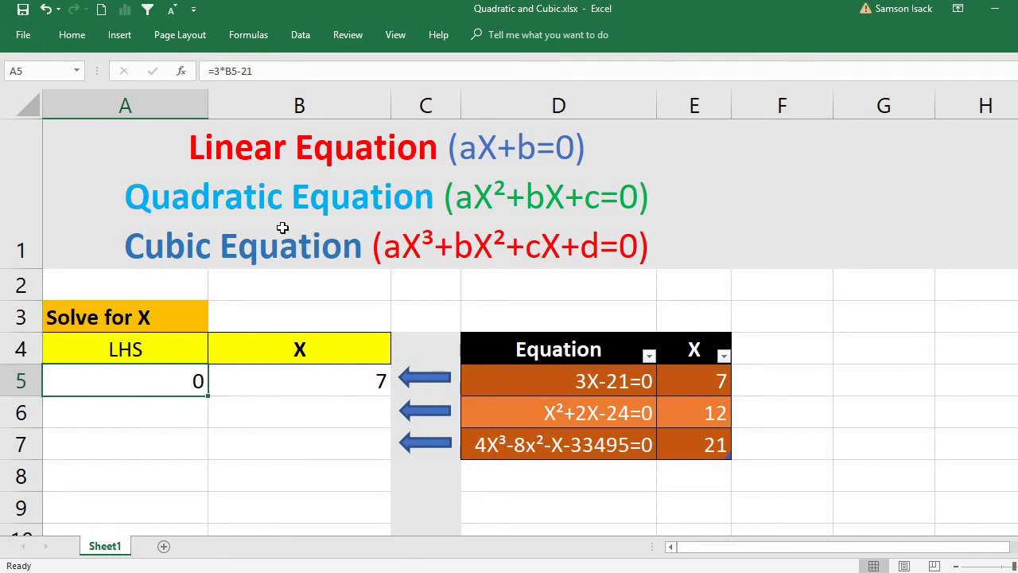
Locate Goal Seek among the What-If Analysis options without starting it.
{"action": "left_click", "coordinate": [306, 36]}
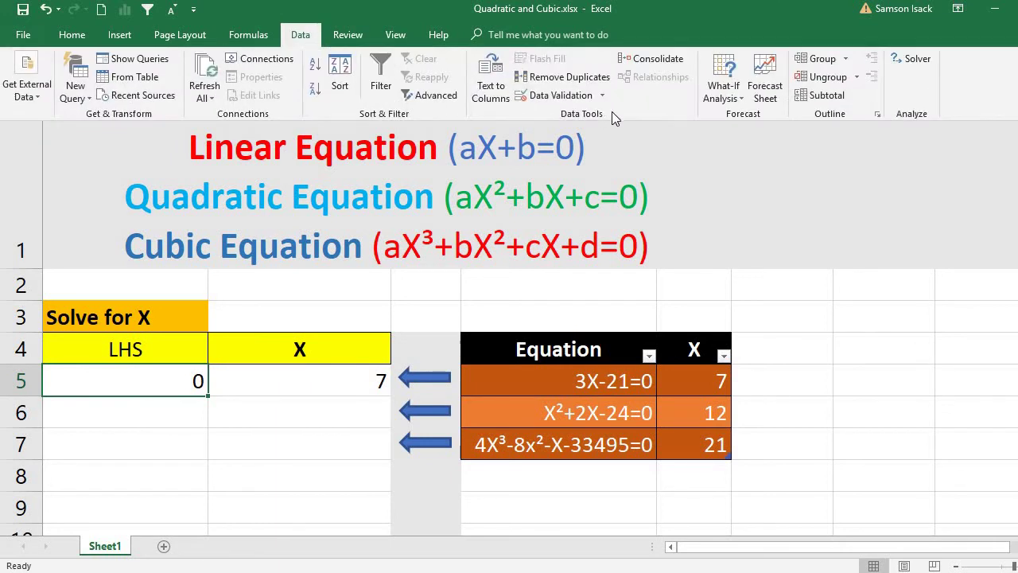
{"action": "left_click", "coordinate": [726, 97]}
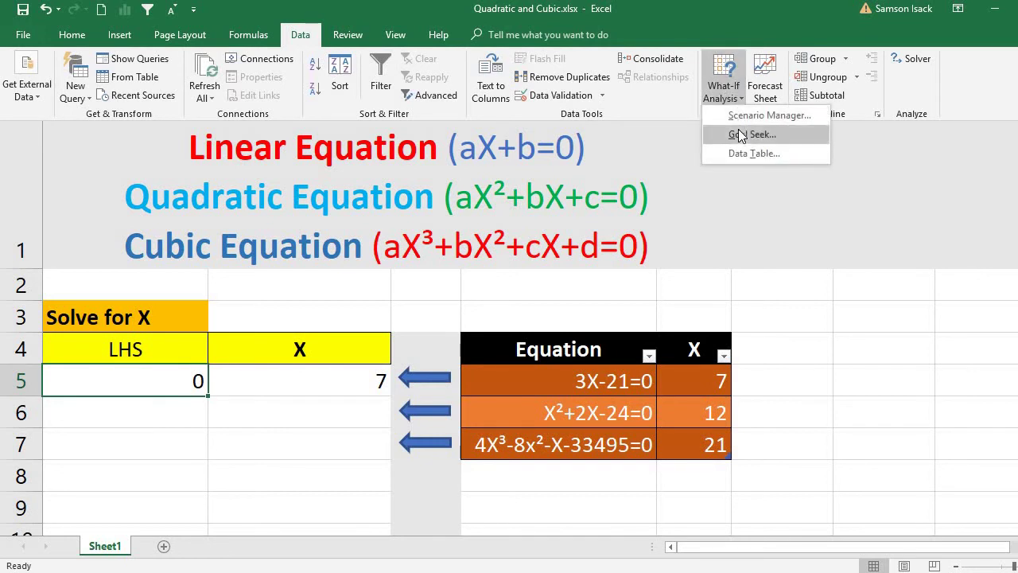
{"action": "left_click", "coordinate": [285, 398]}
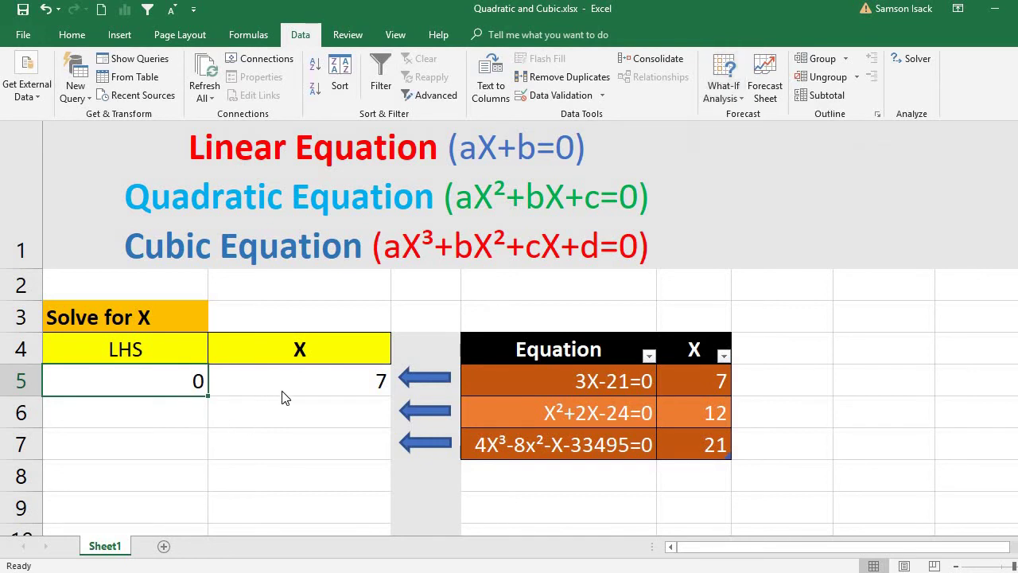
Reset the trial X value in B5 to 0 and check the LHS in A5.
{"action": "left_click", "coordinate": [291, 385]}
{"action": "left_click", "coordinate": [292, 385]}
{"action": "type", "text": "0"}
{"action": "key", "text": "Return"}
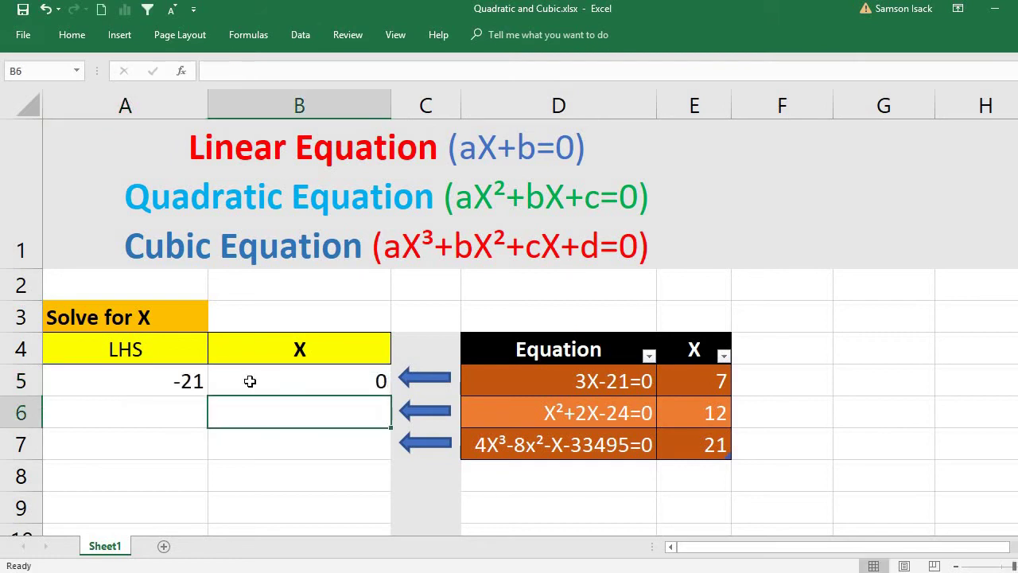
{"action": "left_click", "coordinate": [146, 388]}
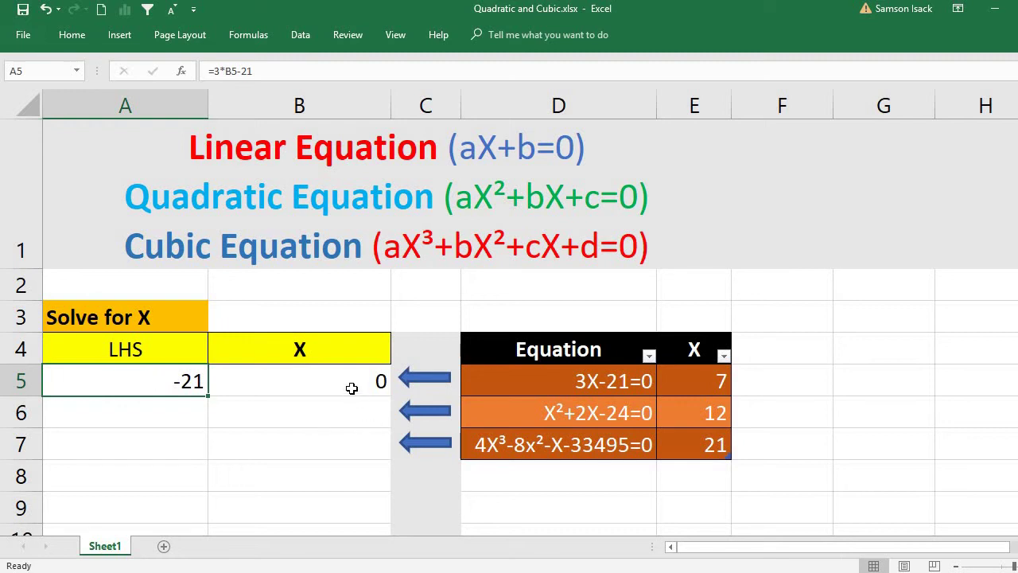
Set the trial X value in B5 to 1.
{"action": "left_click", "coordinate": [352, 388]}
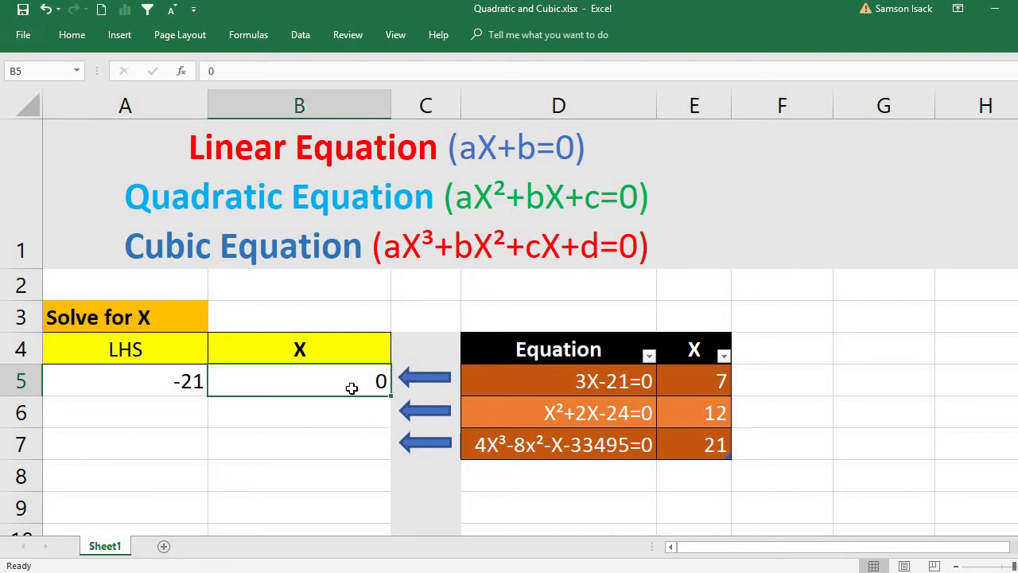
{"action": "type", "text": "1"}
{"action": "key", "text": "Return"}
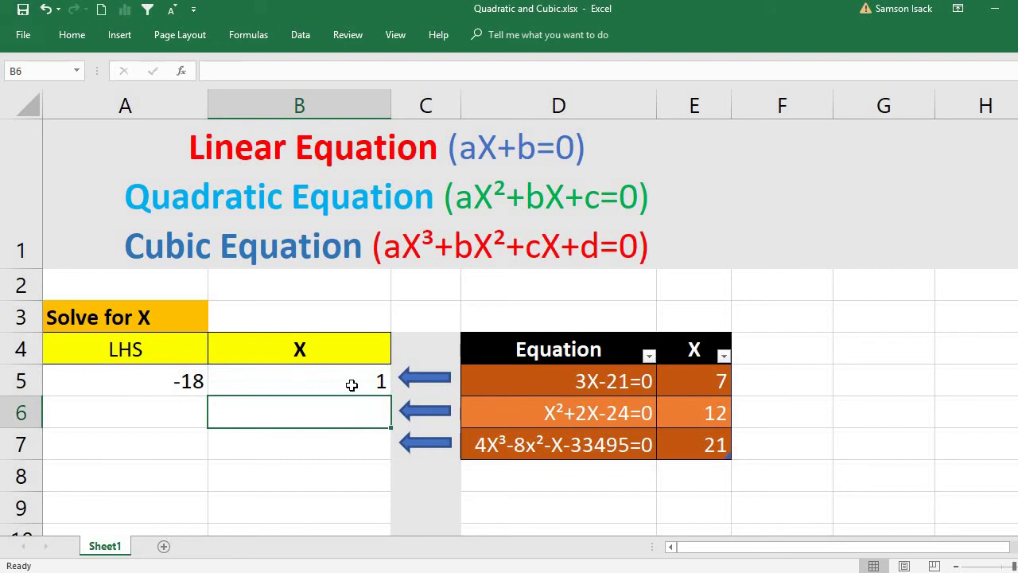
{"action": "left_click", "coordinate": [346, 375]}
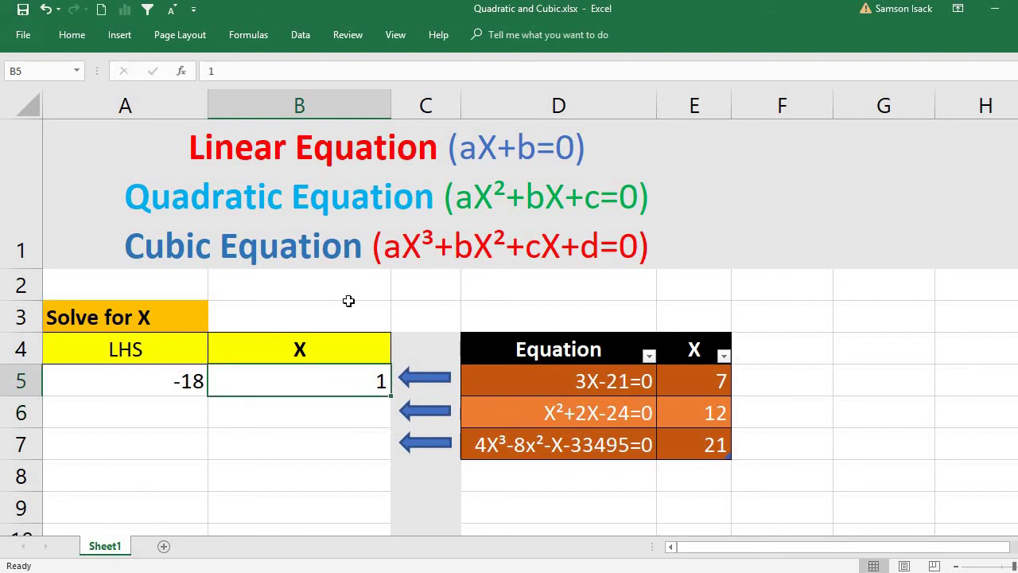
Compare the LHS formula in A5 and its reference to B5 with the equation 3X-21=0, leaving the formula as is.
{"action": "left_click", "coordinate": [306, 41]}
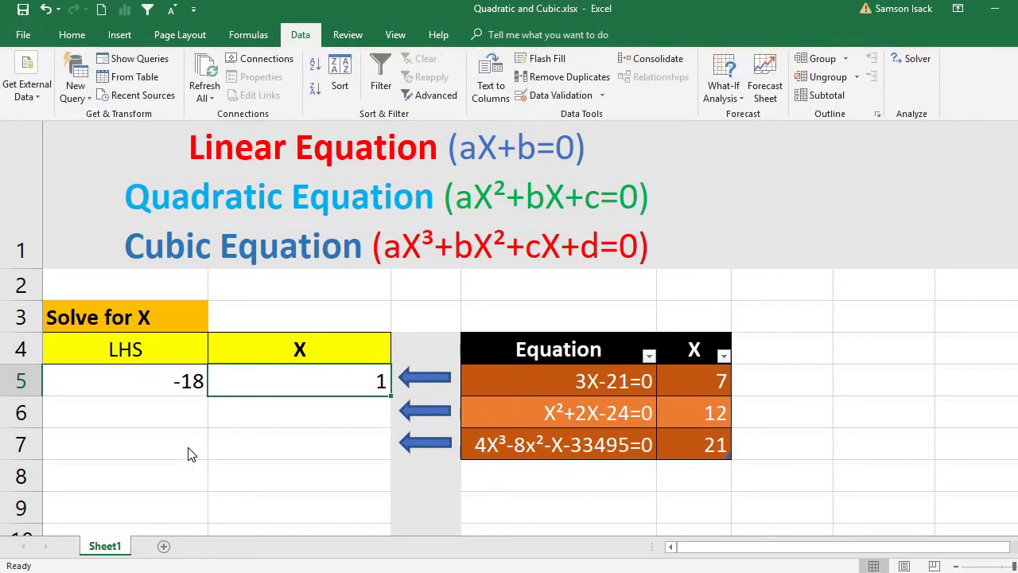
{"action": "left_click", "coordinate": [167, 385]}
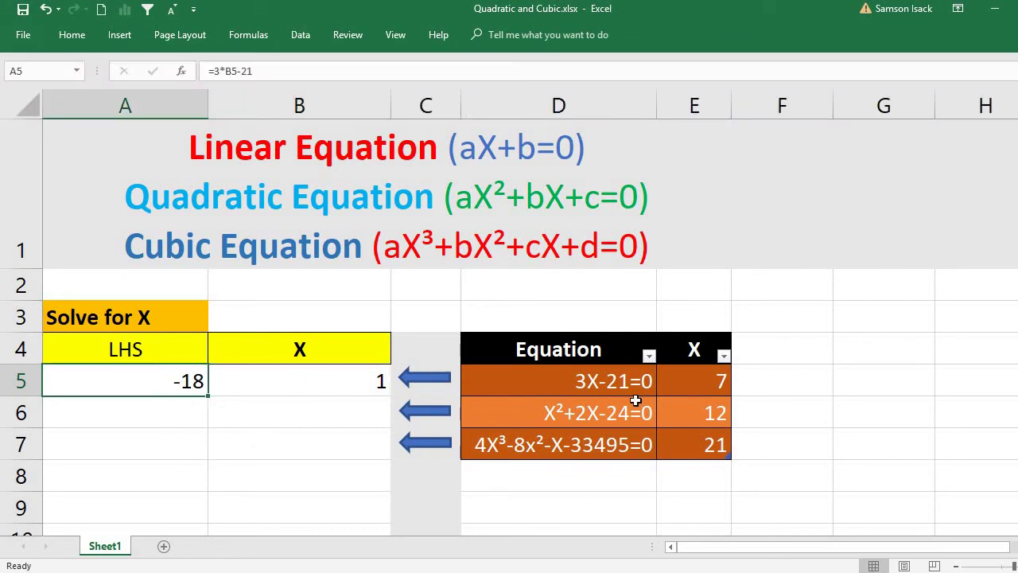
{"action": "double_click", "coordinate": [125, 386]}
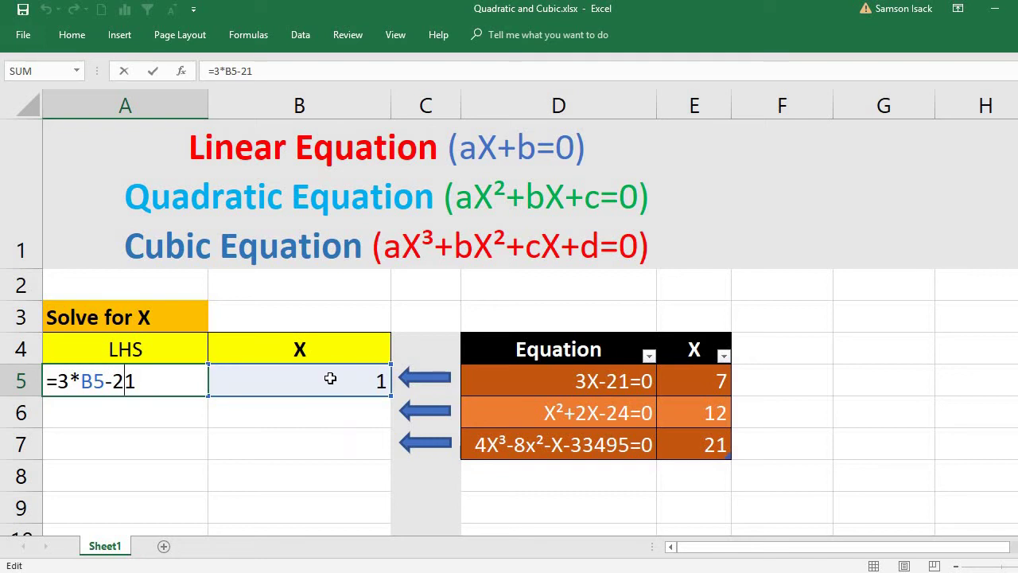
{"action": "key", "text": "Return"}
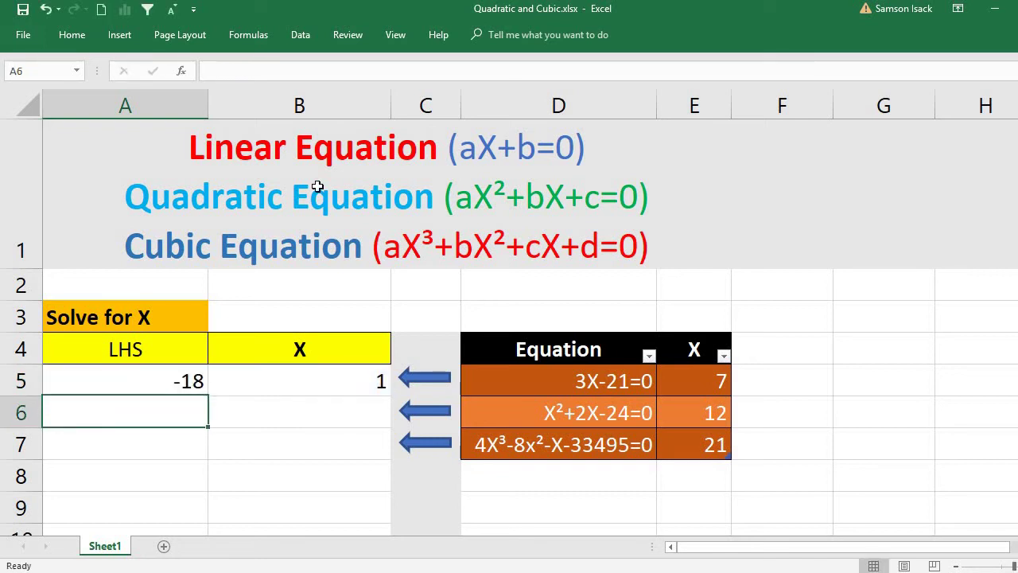
{"action": "double_click", "coordinate": [193, 375]}
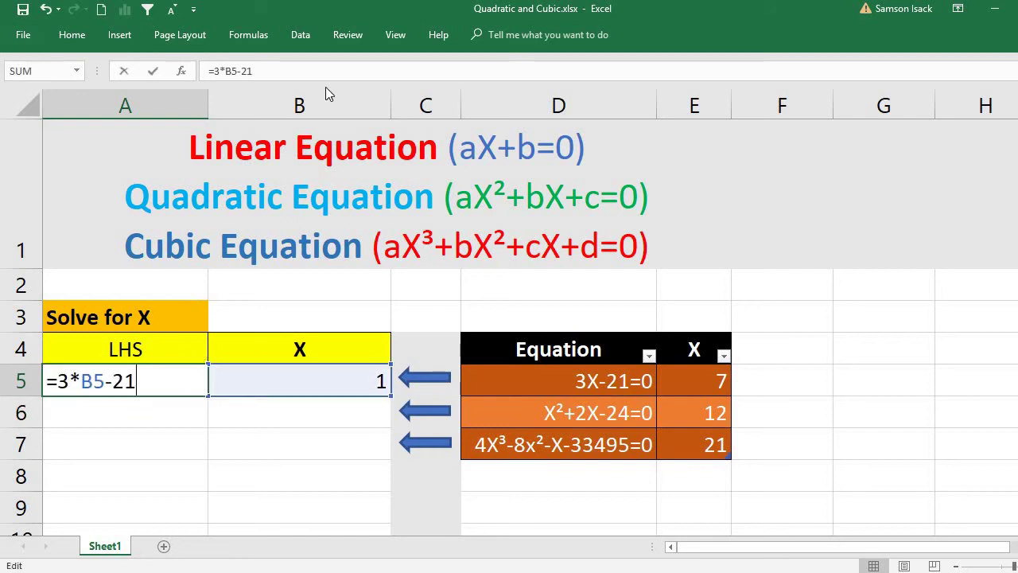
{"action": "left_click", "coordinate": [309, 34]}
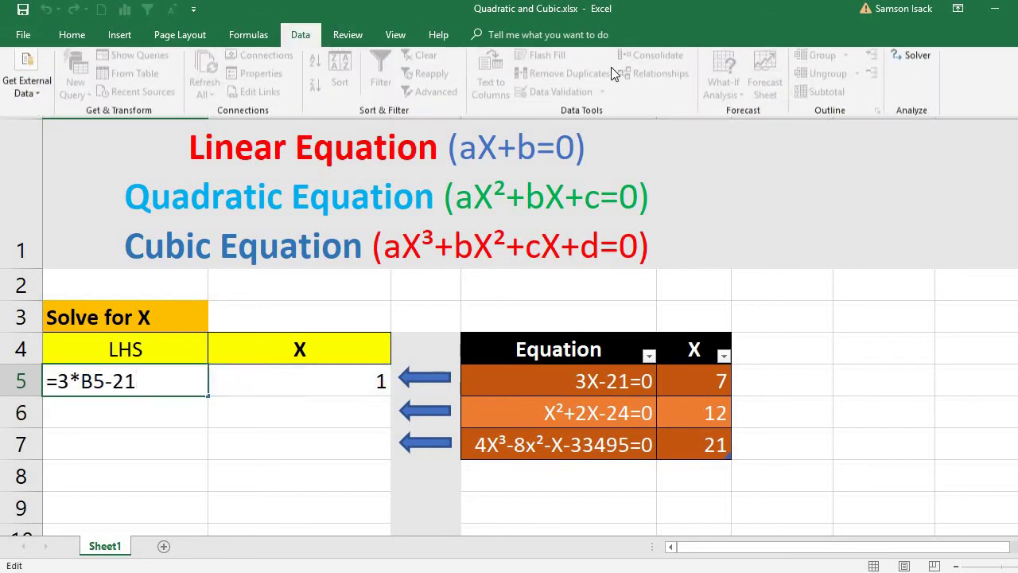
{"action": "key", "text": "Escape"}
Run Goal Seek to bring the LHS cell A5 to the value 0 by changing the X cell B5.
{"action": "left_click", "coordinate": [724, 87]}
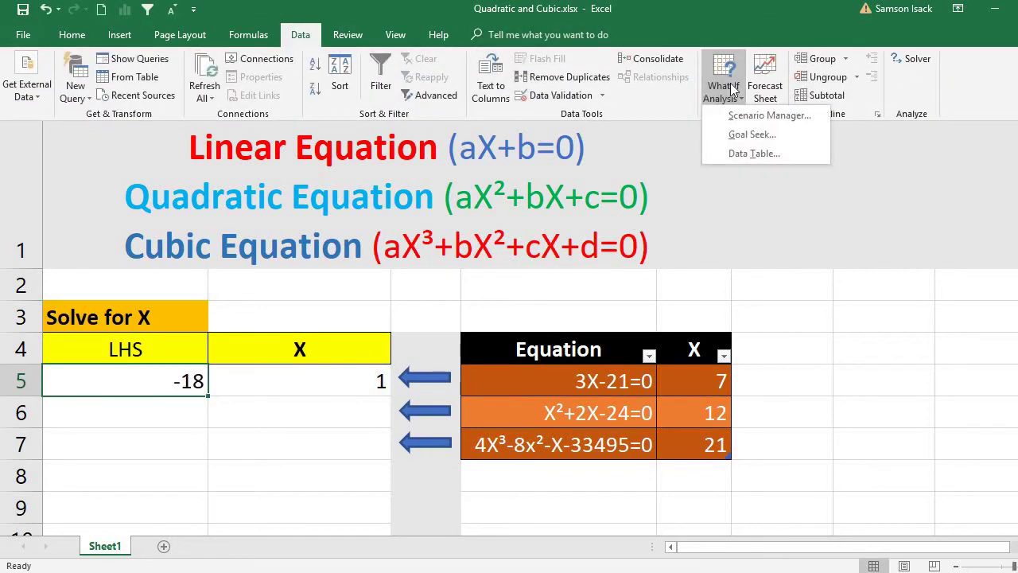
{"action": "left_click", "coordinate": [765, 134]}
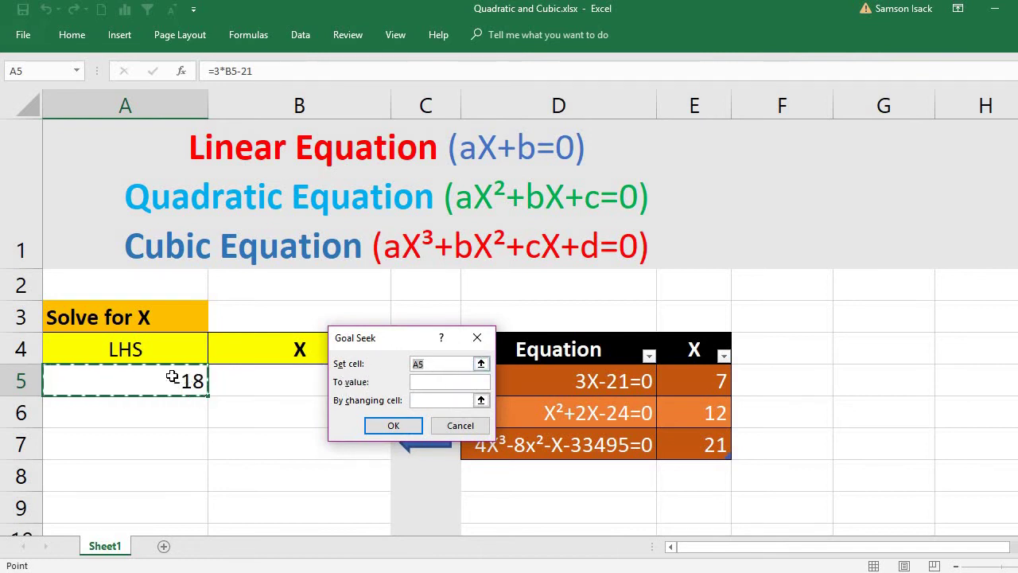
{"action": "left_click", "coordinate": [445, 383]}
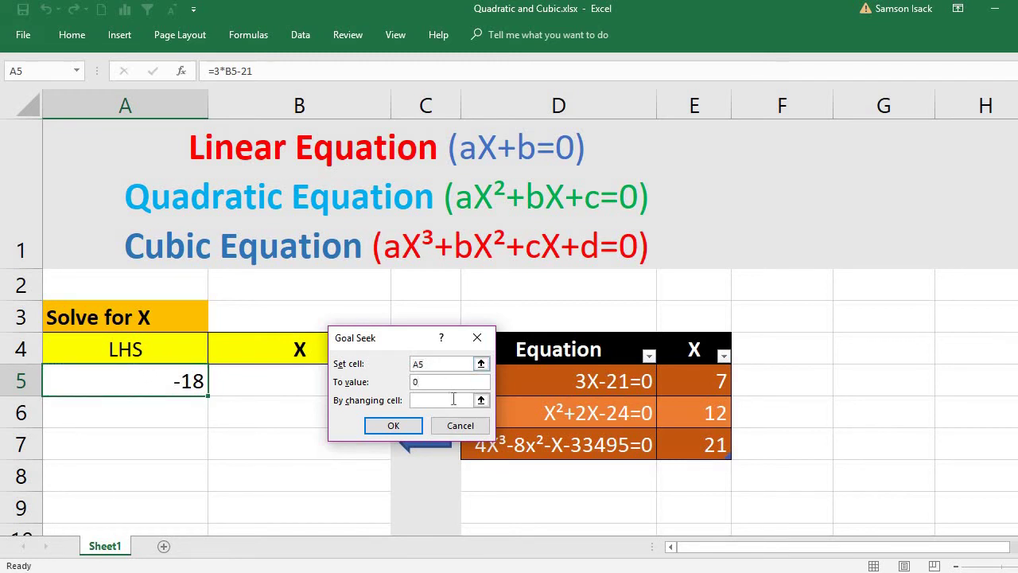
{"action": "left_click", "coordinate": [446, 402]}
{"action": "left_click_drag", "start_coordinate": [388, 339], "coordinate": [491, 430]}
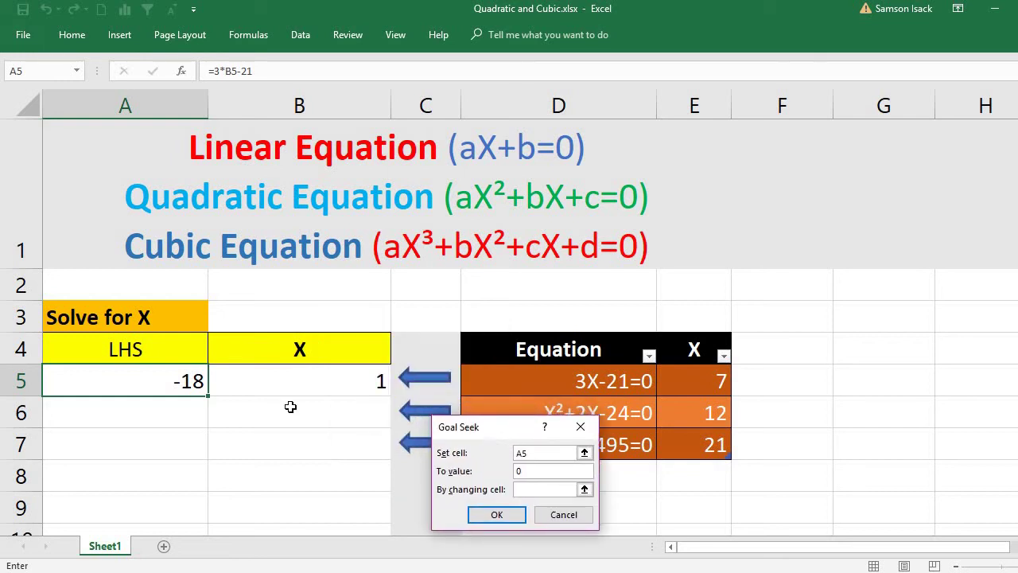
{"action": "left_click", "coordinate": [302, 379]}
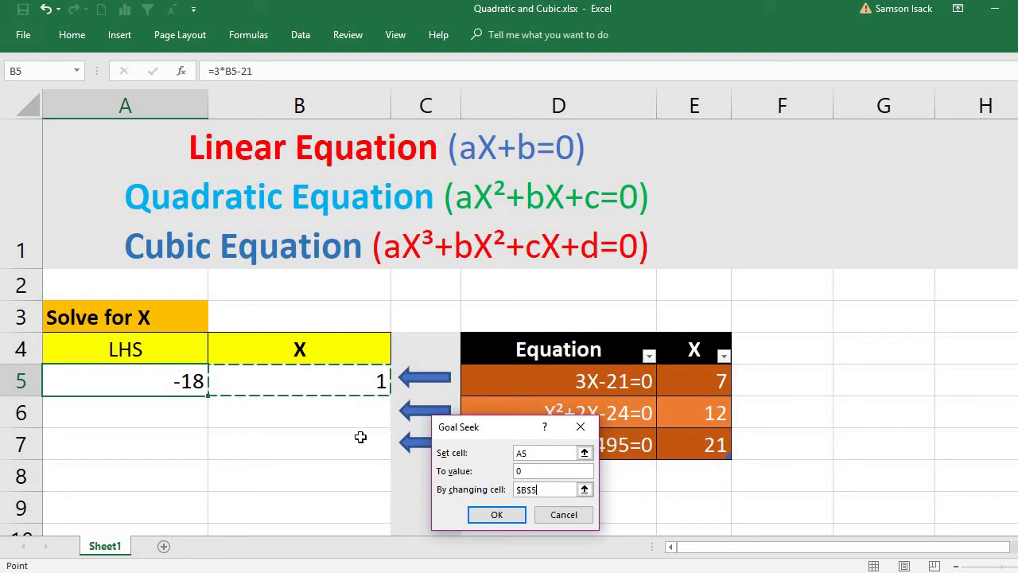
{"action": "left_click", "coordinate": [491, 515]}
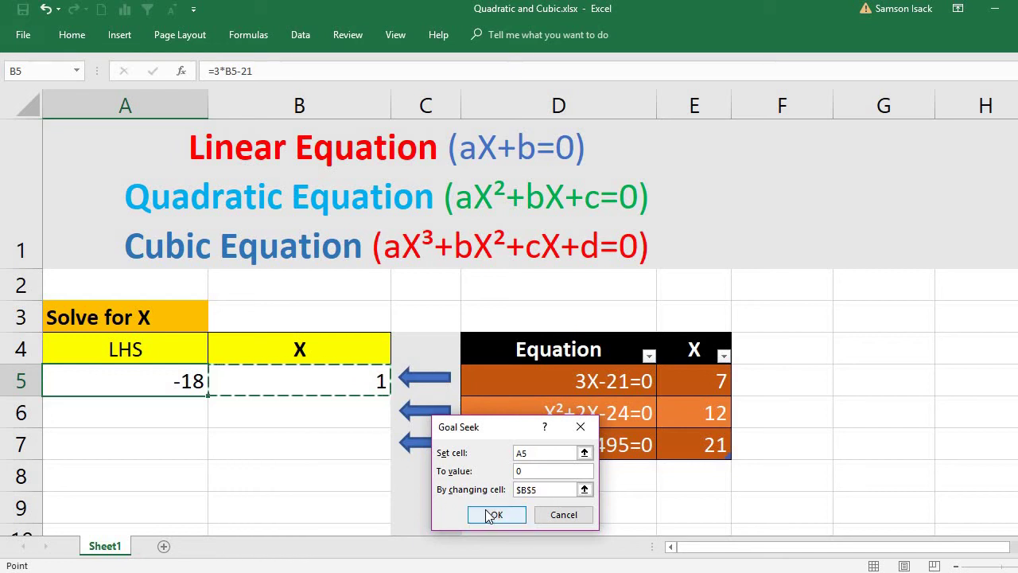
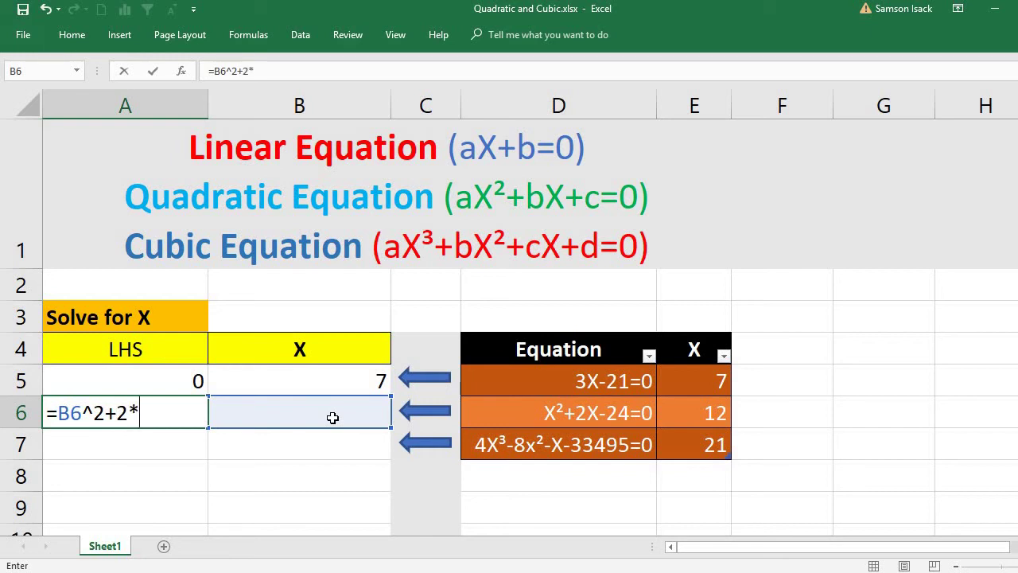
Complete the LHS formula in A6 for X²+2X-24=0 as =B6^2+2*B6-24 and reselect the cell.
{"action": "left_click", "coordinate": [369, 419]}
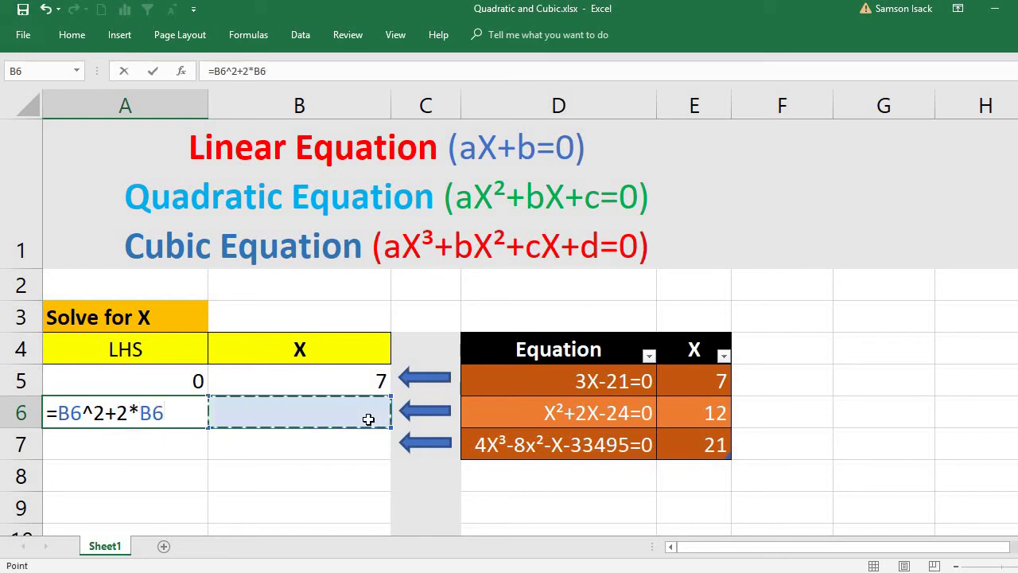
{"action": "type", "text": "-24"}
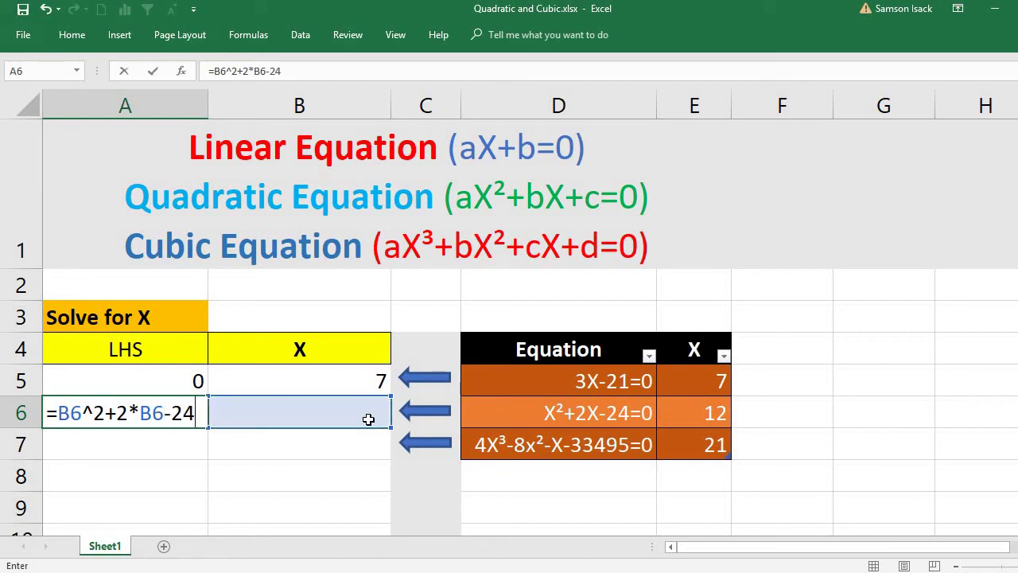
{"action": "key", "text": "Return"}
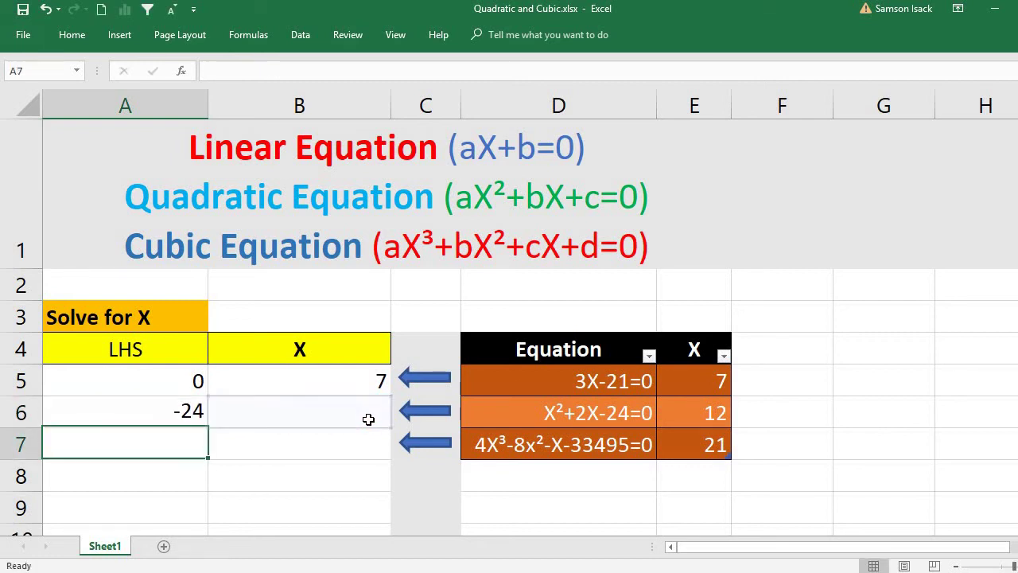
{"action": "left_click", "coordinate": [192, 407]}
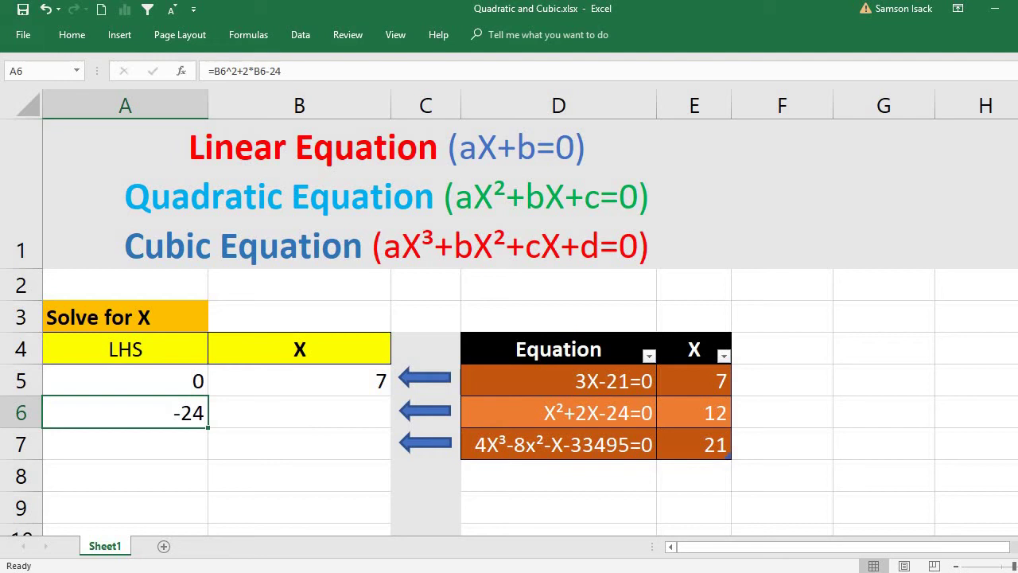
{"action": "left_click", "coordinate": [296, 32]}
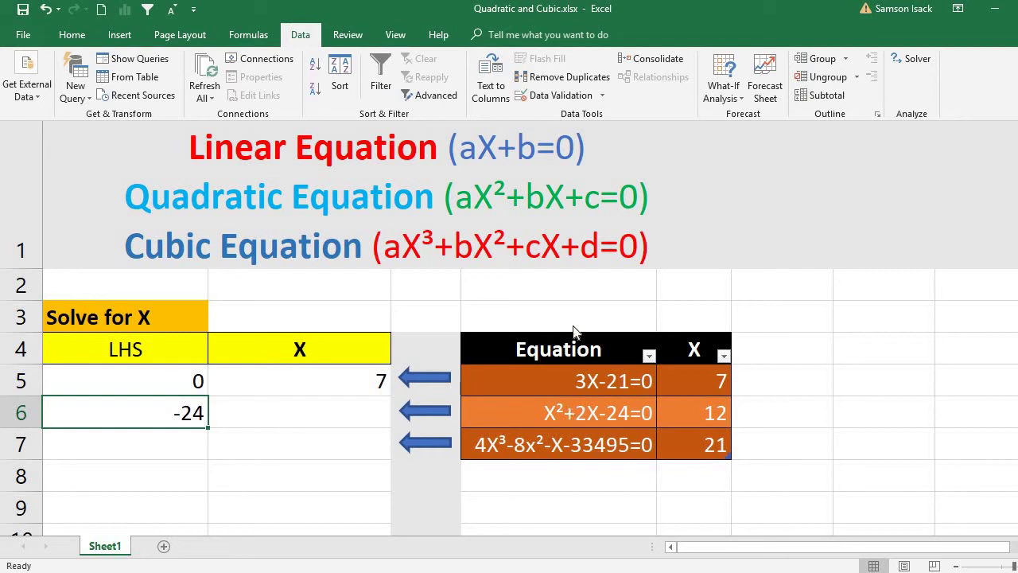
{"action": "left_click", "coordinate": [724, 89]}
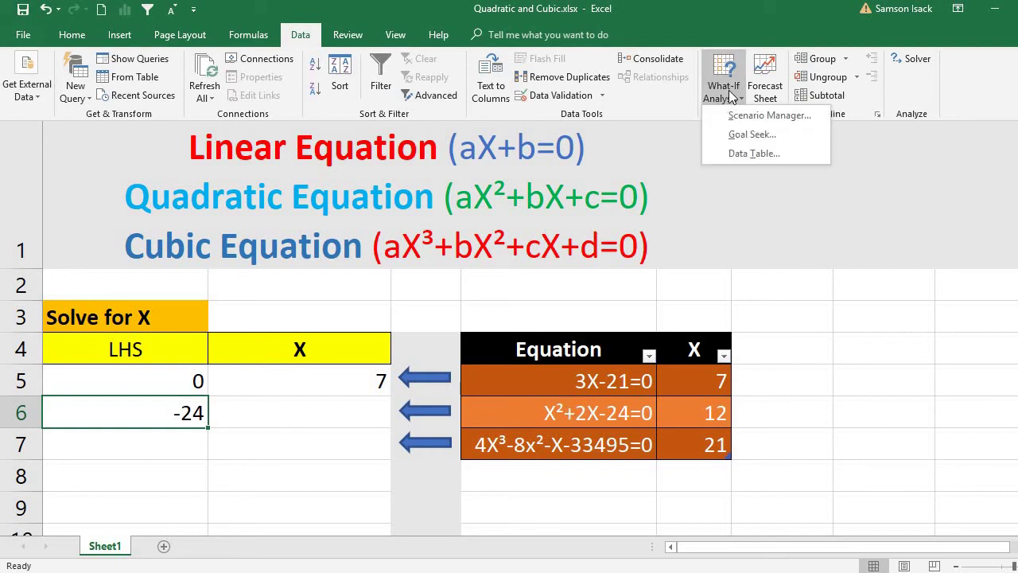
{"action": "left_click", "coordinate": [753, 134]}
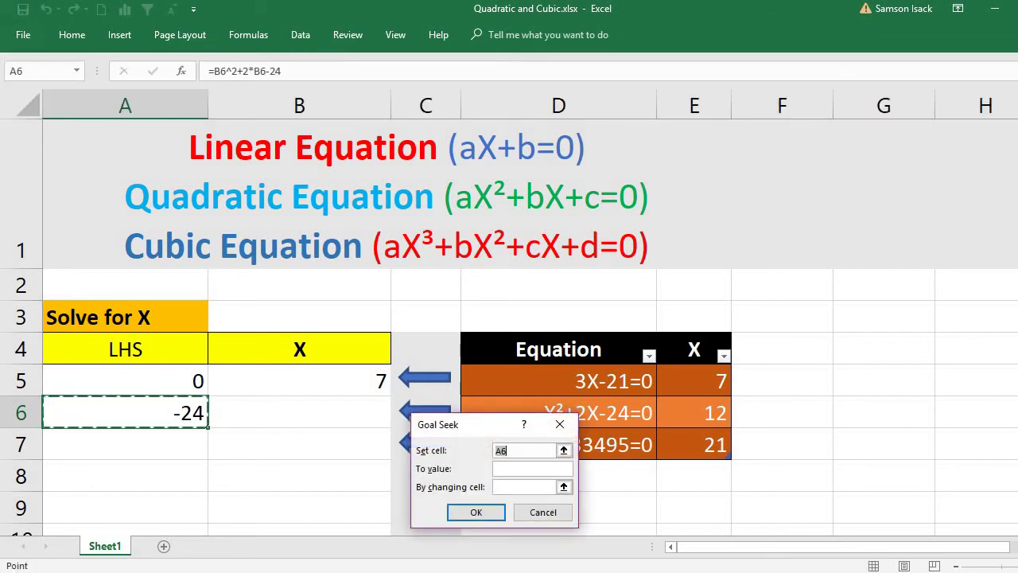
{"action": "left_click", "coordinate": [569, 428]}
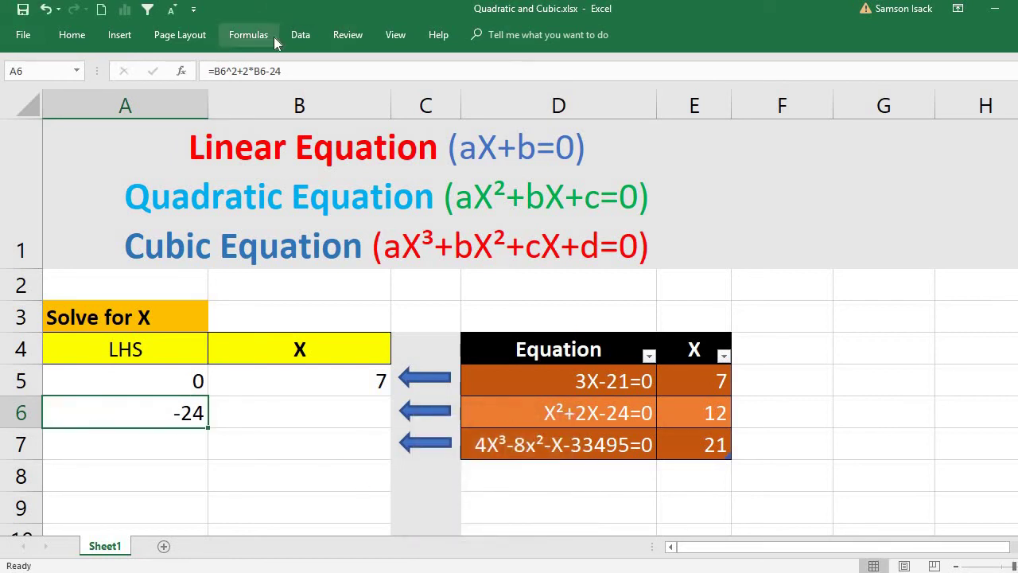
Run Goal Seek to bring the quadratic LHS cell A6 to the value 0 by changing the empty X cell B6, and accept the solution.
{"action": "left_click", "coordinate": [298, 35]}
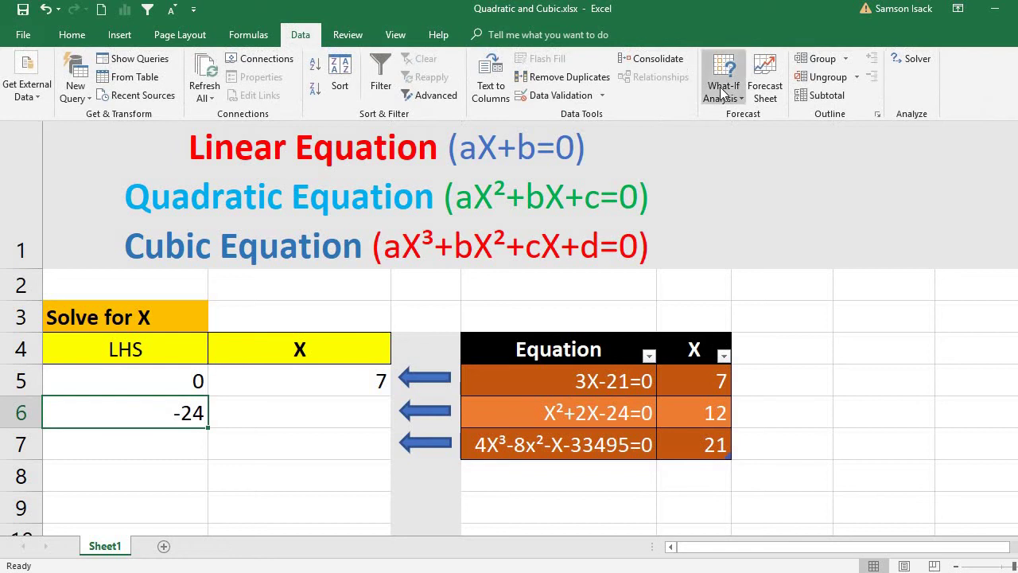
{"action": "left_click", "coordinate": [723, 93]}
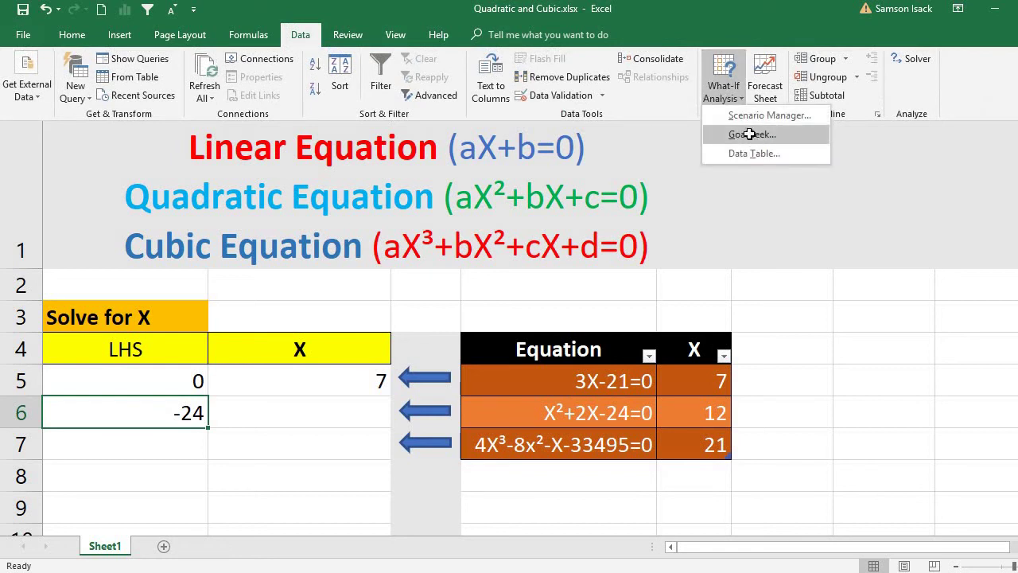
{"action": "left_click", "coordinate": [731, 141]}
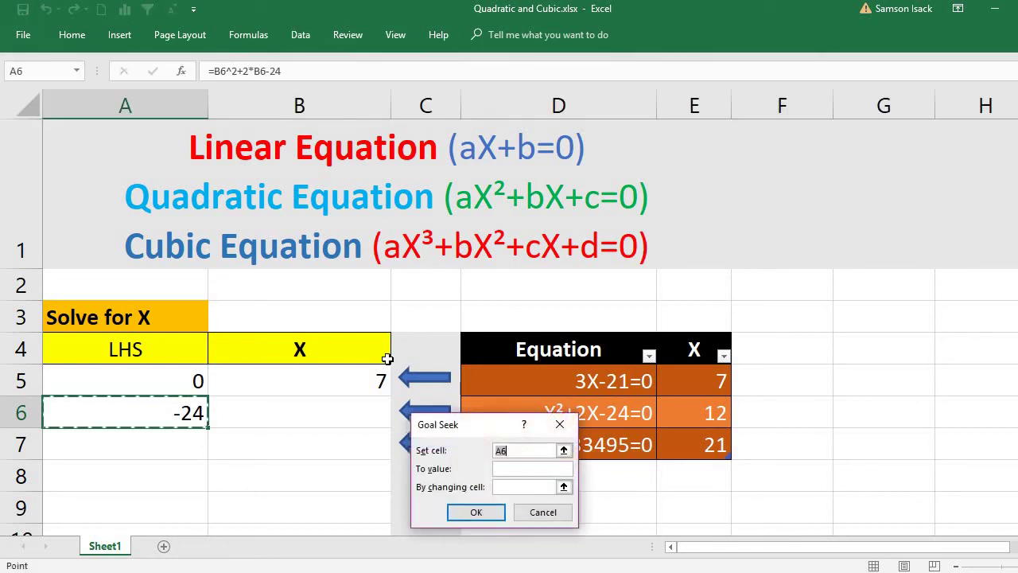
{"action": "left_click", "coordinate": [506, 471]}
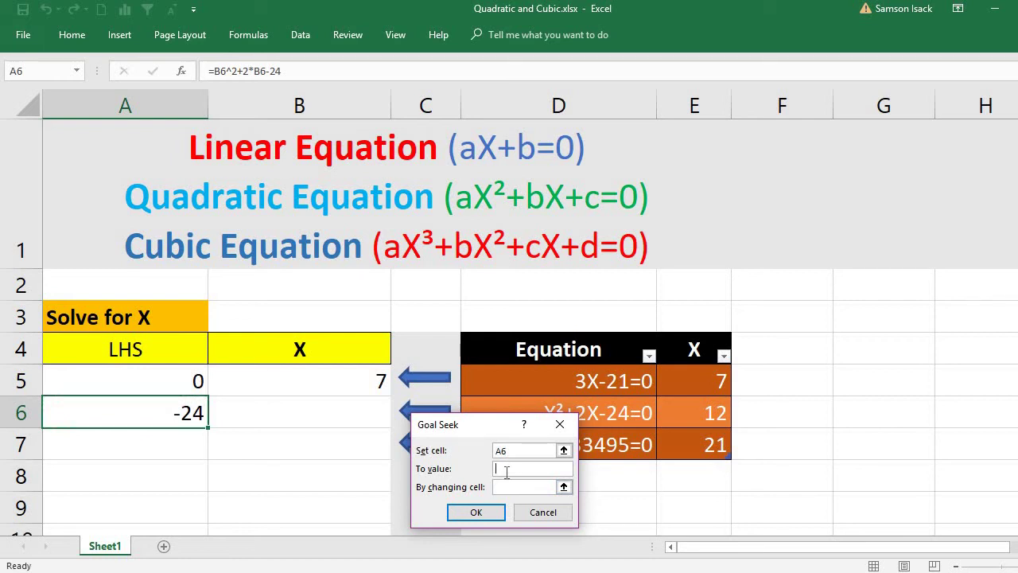
{"action": "type", "text": "0"}
{"action": "left_click", "coordinate": [502, 488]}
{"action": "left_click", "coordinate": [289, 412]}
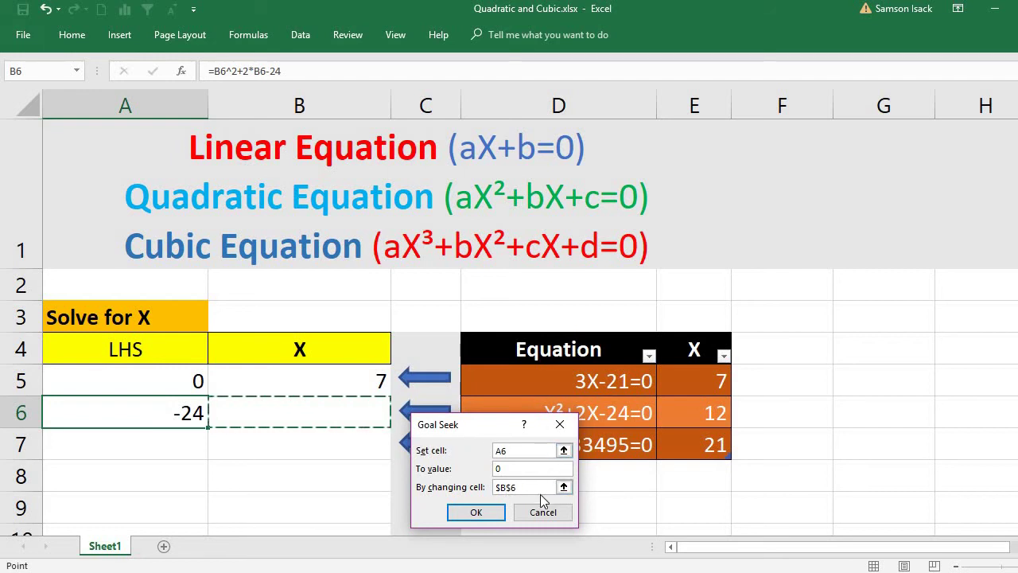
{"action": "left_click", "coordinate": [482, 513]}
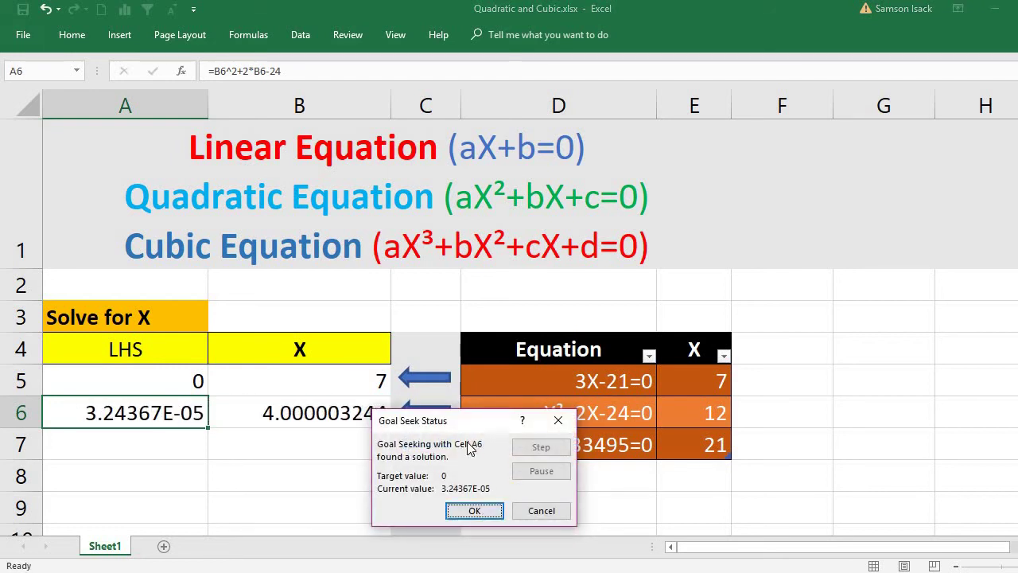
{"action": "left_click_drag", "start_coordinate": [468, 428], "coordinate": [785, 248]}
{"action": "left_click_drag", "start_coordinate": [659, 193], "coordinate": [604, 170]}
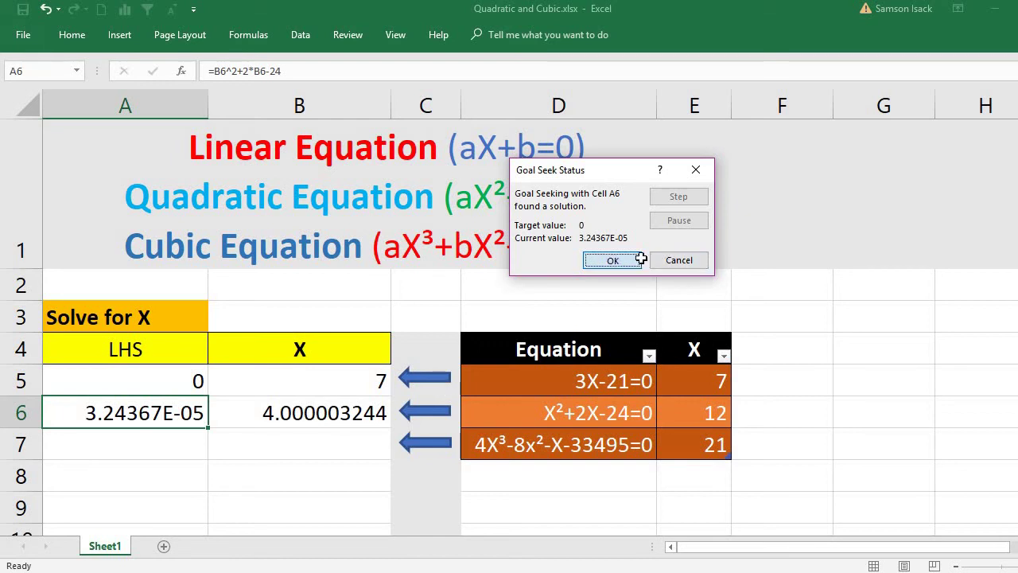
{"action": "left_click", "coordinate": [612, 260]}
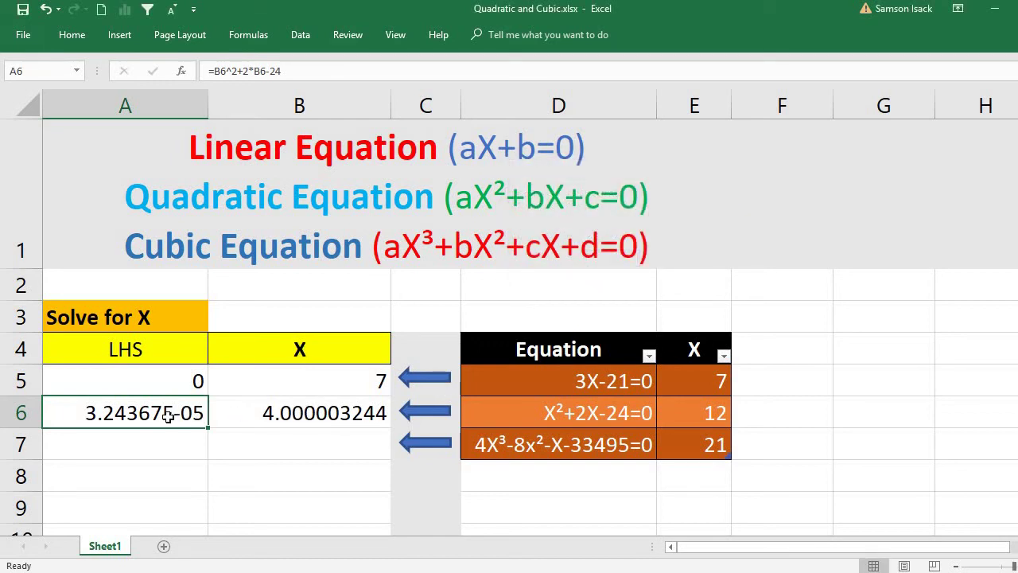
Examine the solved X in B6 and the LHS in A6 against the equation X²+2X-24=0 in D6.
{"action": "left_click", "coordinate": [260, 421]}
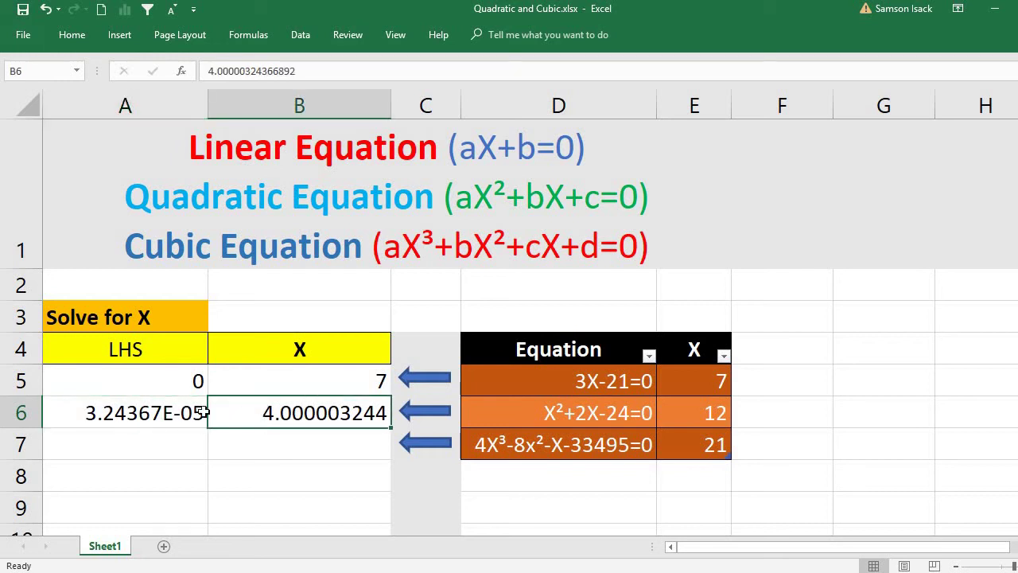
{"action": "left_click", "coordinate": [162, 419]}
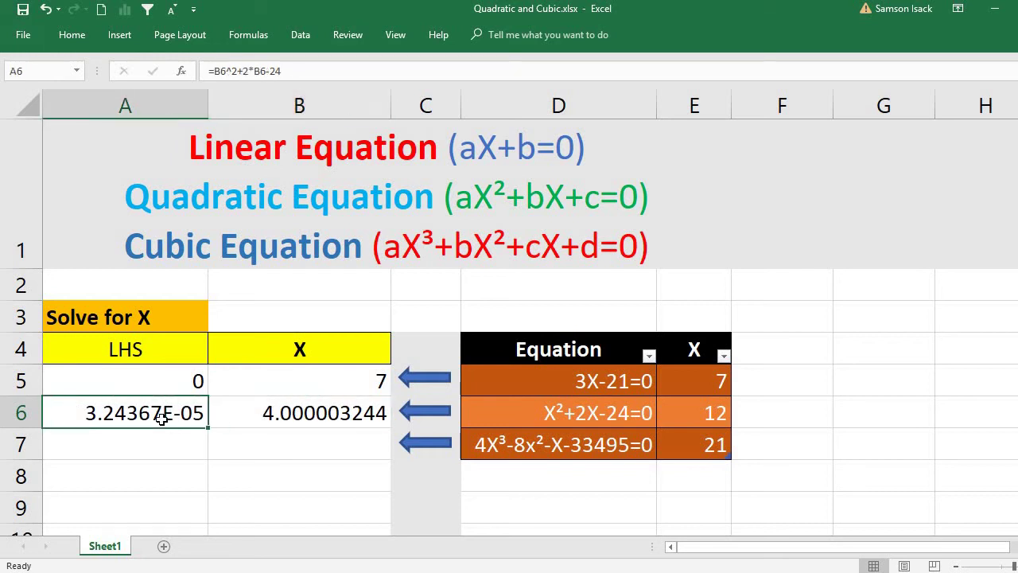
{"action": "left_click", "coordinate": [247, 413]}
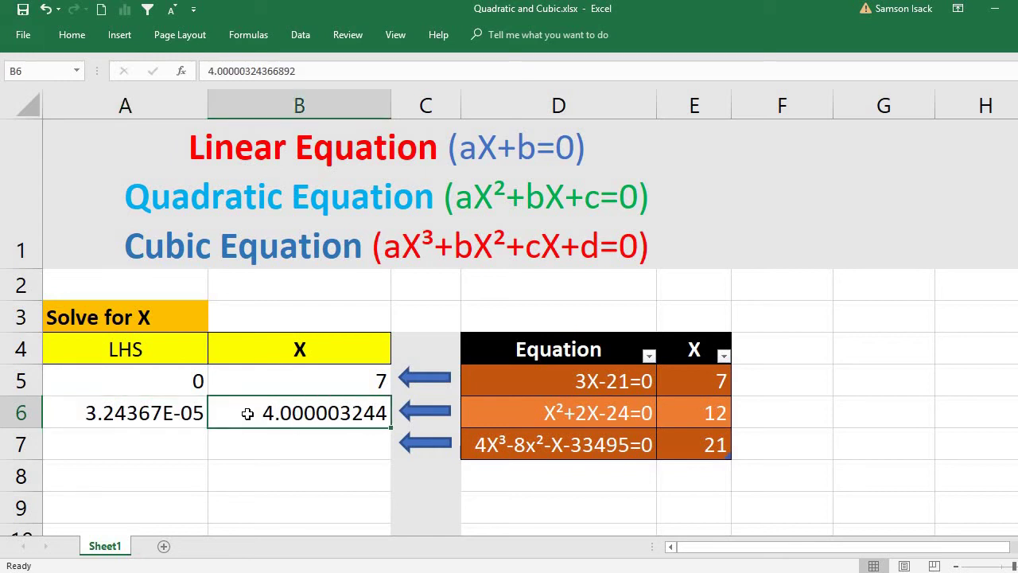
{"action": "left_click", "coordinate": [529, 420]}
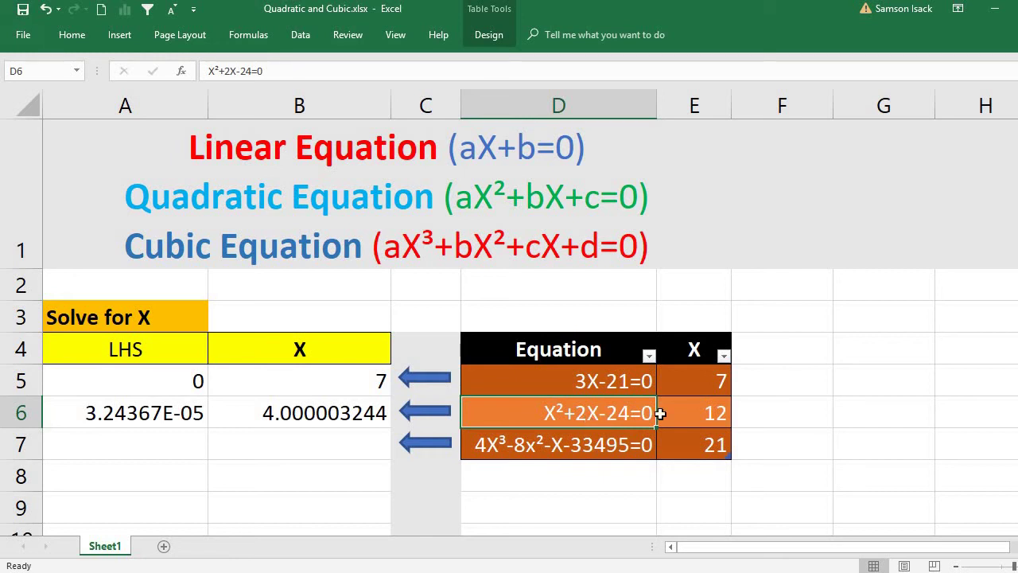
{"action": "left_click", "coordinate": [300, 415]}
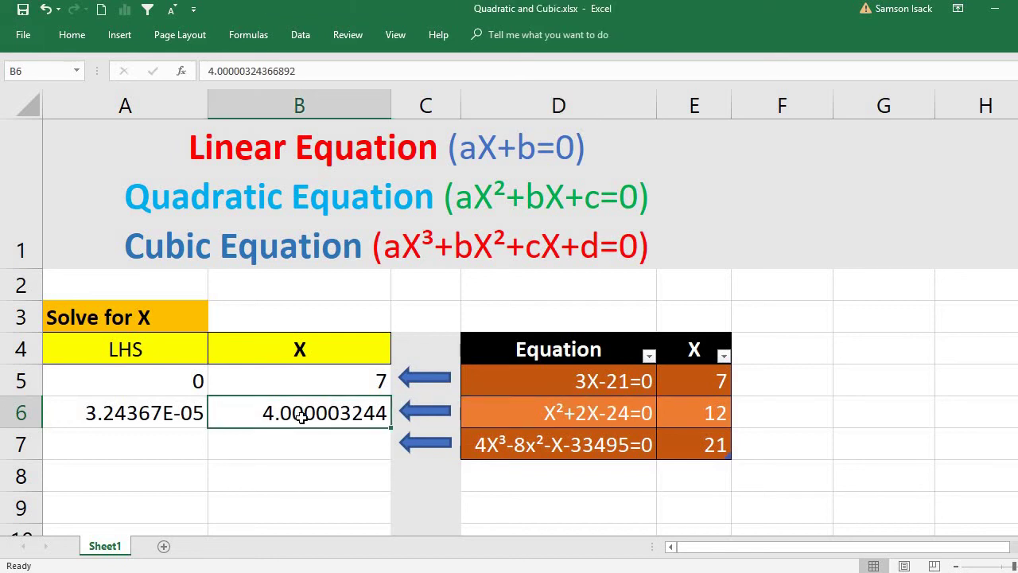
{"action": "left_click", "coordinate": [570, 428]}
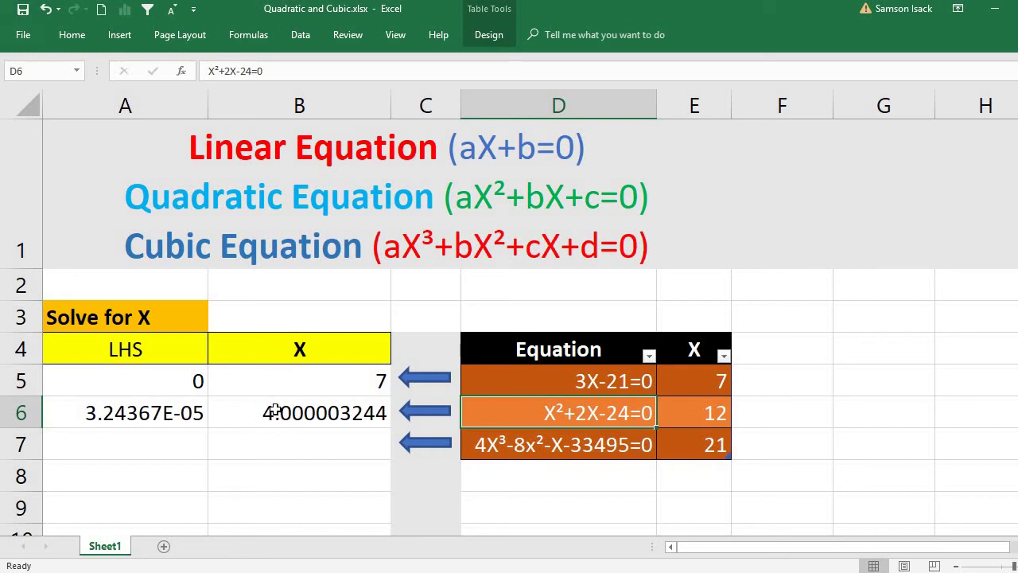
{"action": "left_click", "coordinate": [273, 410]}
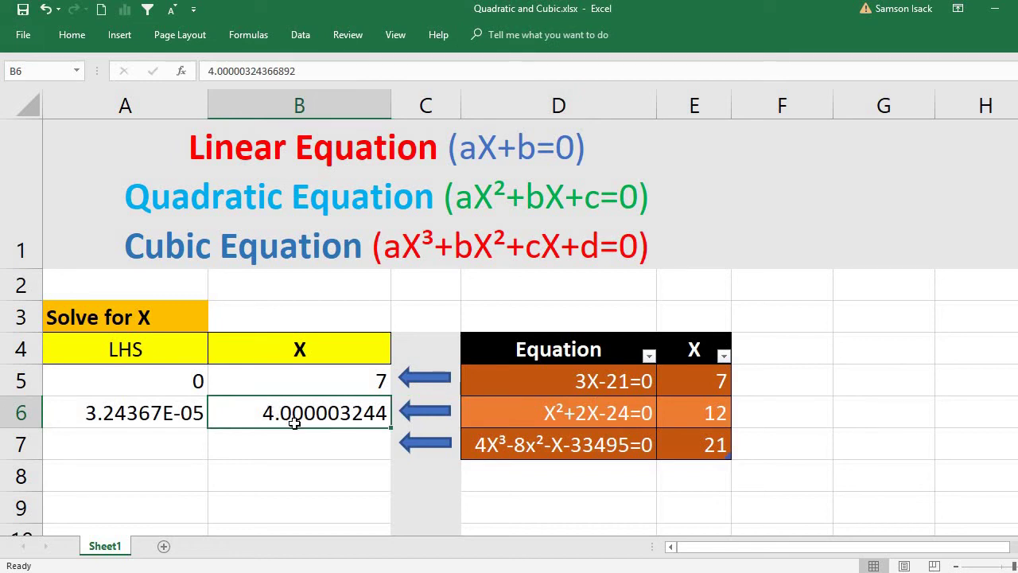
{"action": "left_click", "coordinate": [168, 412]}
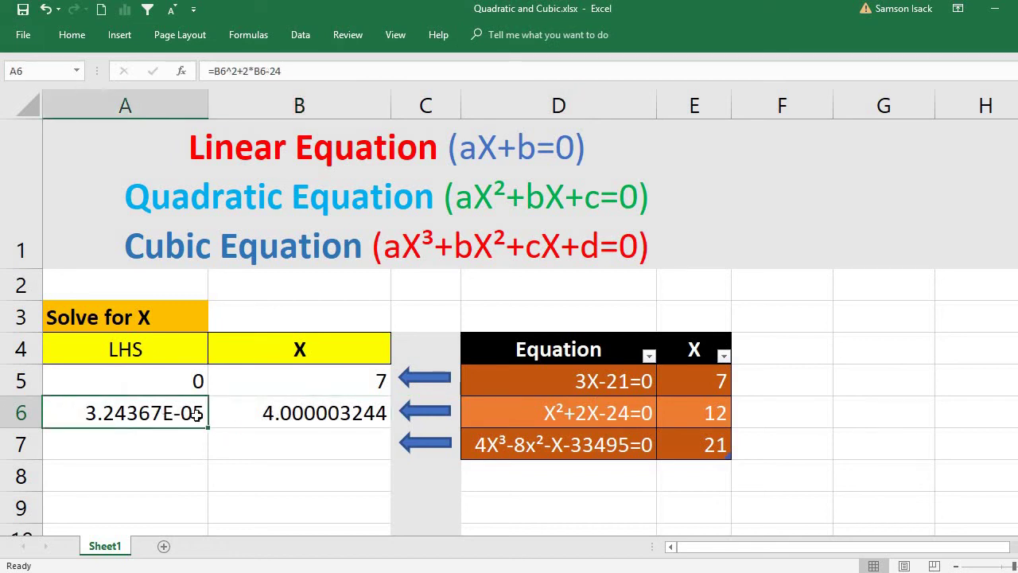
Replace the X value in B6 with the trial value 7.
{"action": "left_click", "coordinate": [287, 416]}
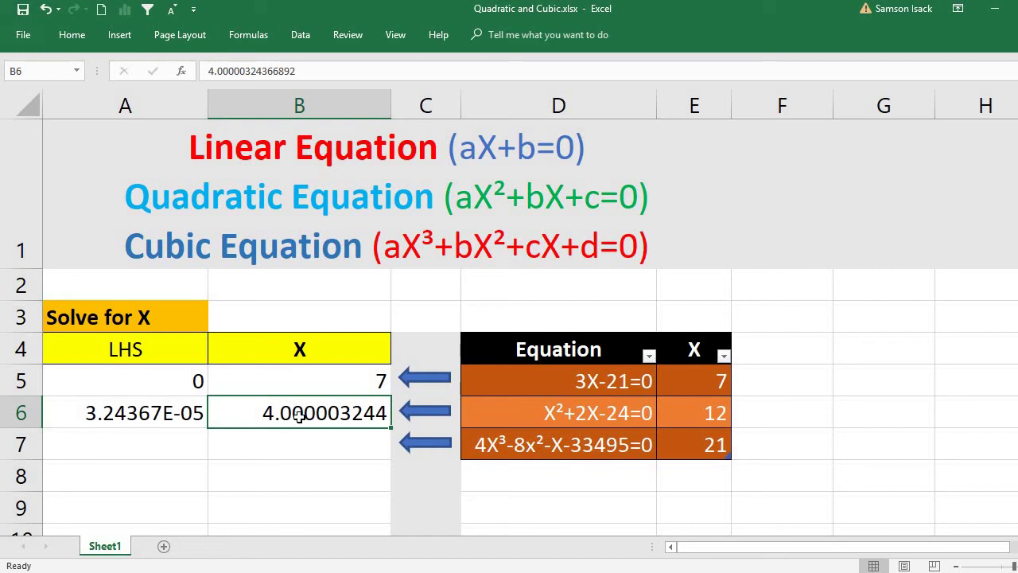
{"action": "key", "text": "BackSpace"}
{"action": "type", "text": "7"}
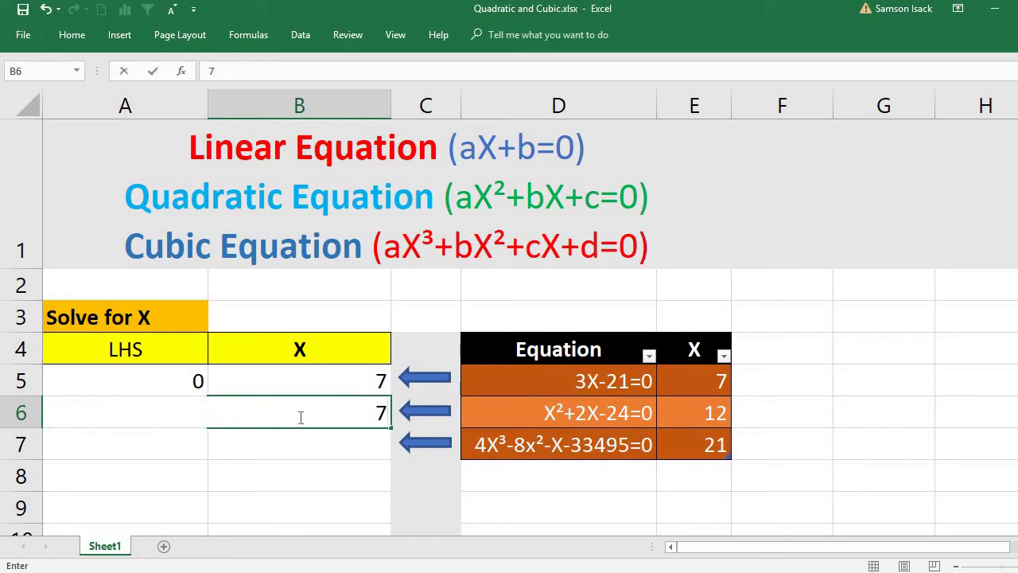
{"action": "key", "text": "Return"}
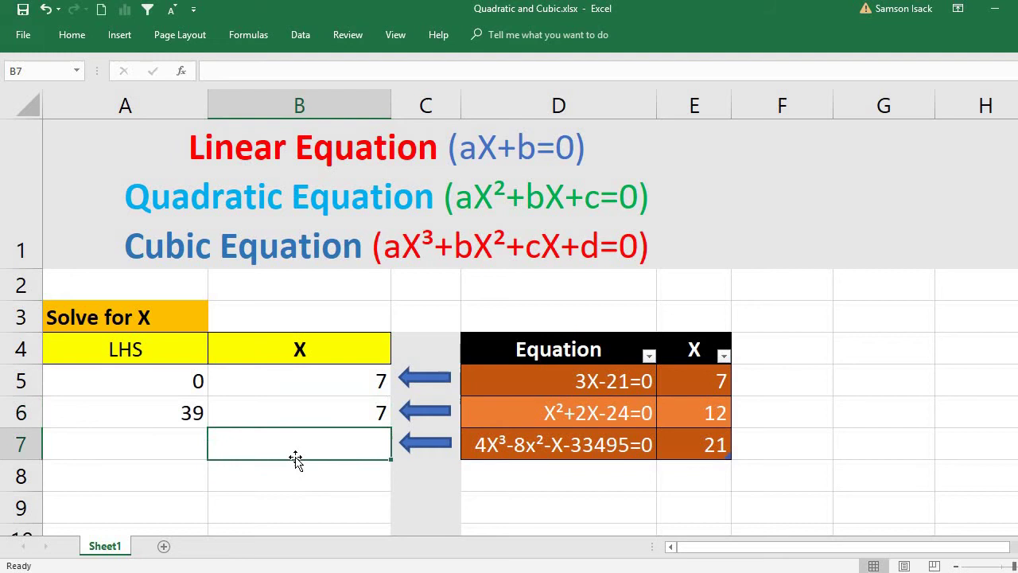
{"action": "left_click", "coordinate": [311, 413]}
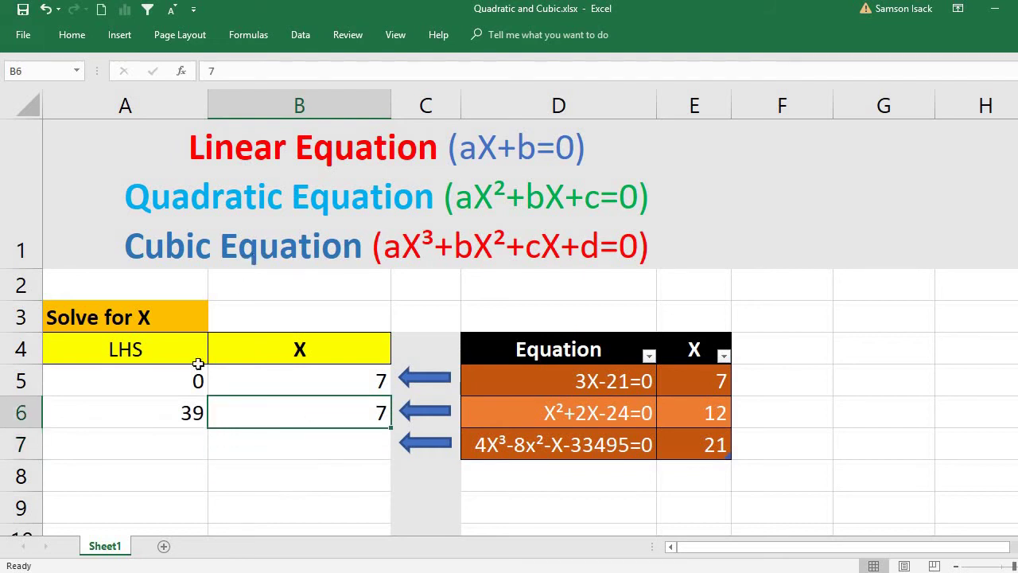
Run Goal Seek to bring the LHS in A6 to the value 0 by changing X in B6, and accept the solution.
{"action": "left_click", "coordinate": [166, 417]}
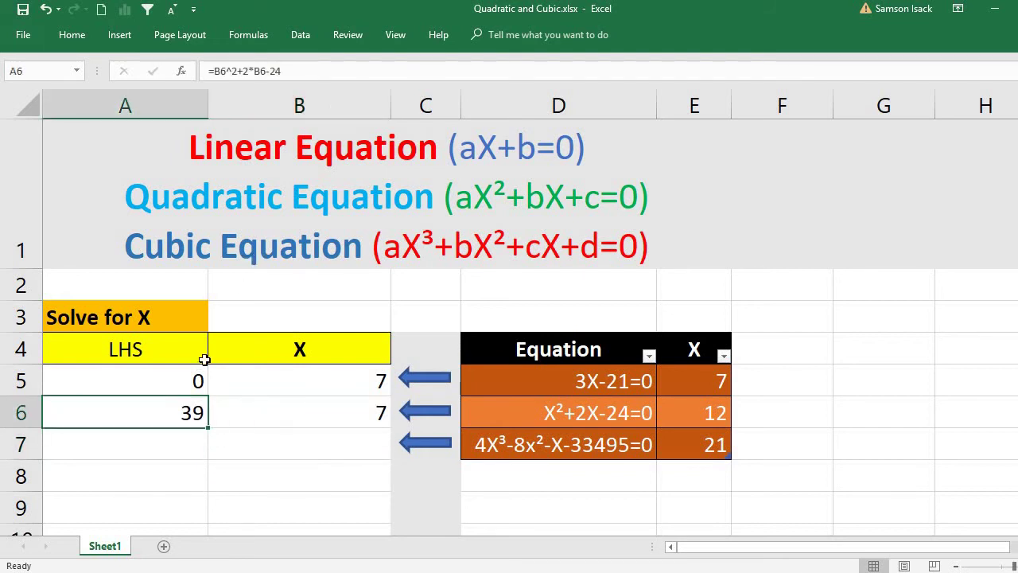
{"action": "left_click", "coordinate": [290, 34]}
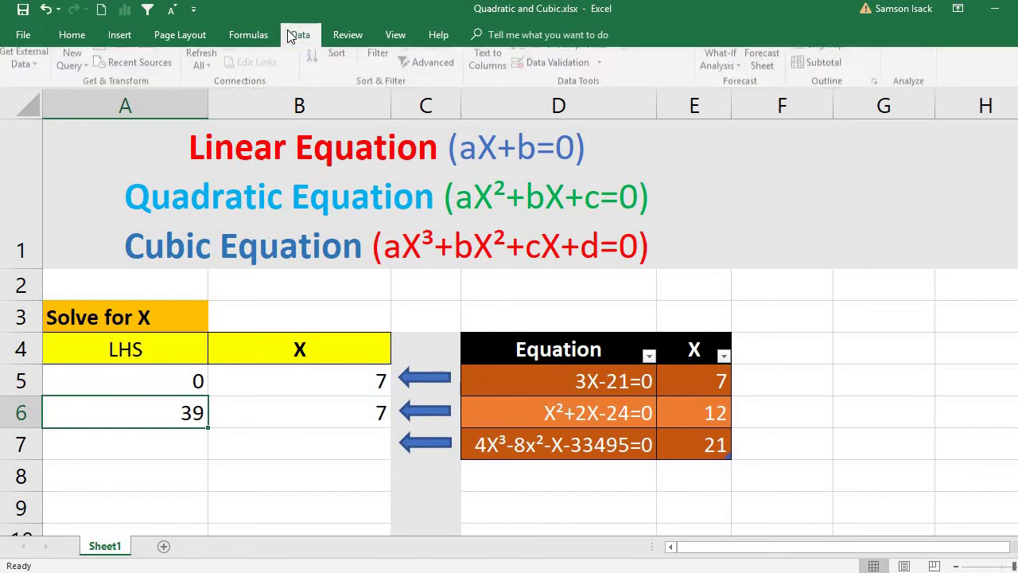
{"action": "left_click", "coordinate": [728, 79]}
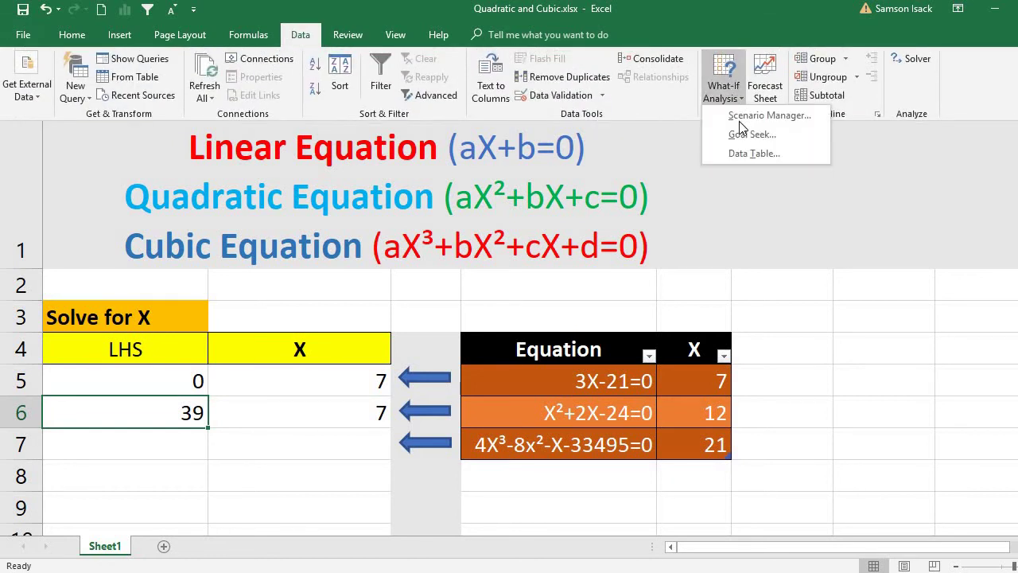
{"action": "left_click", "coordinate": [741, 131]}
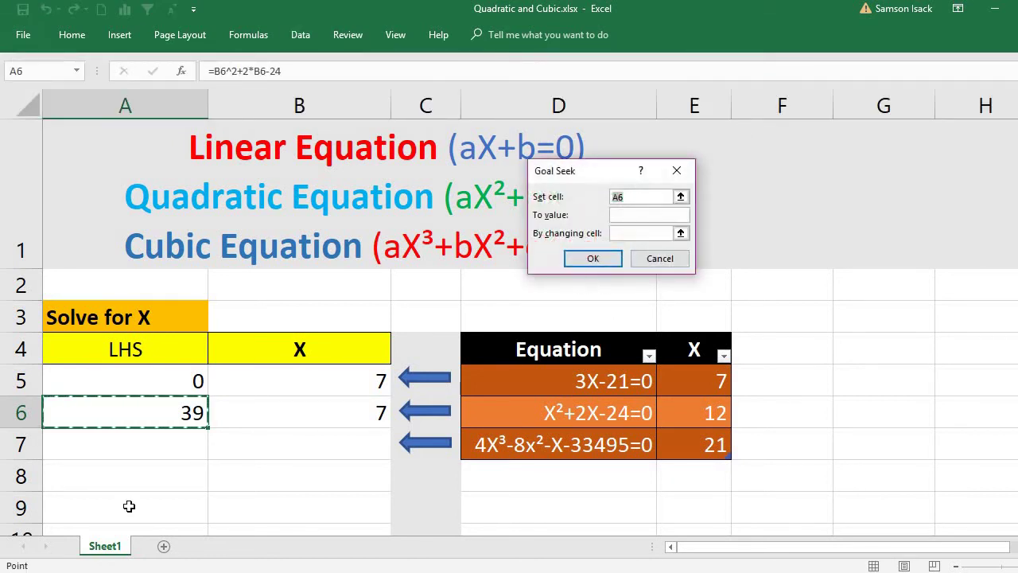
{"action": "left_click", "coordinate": [641, 215]}
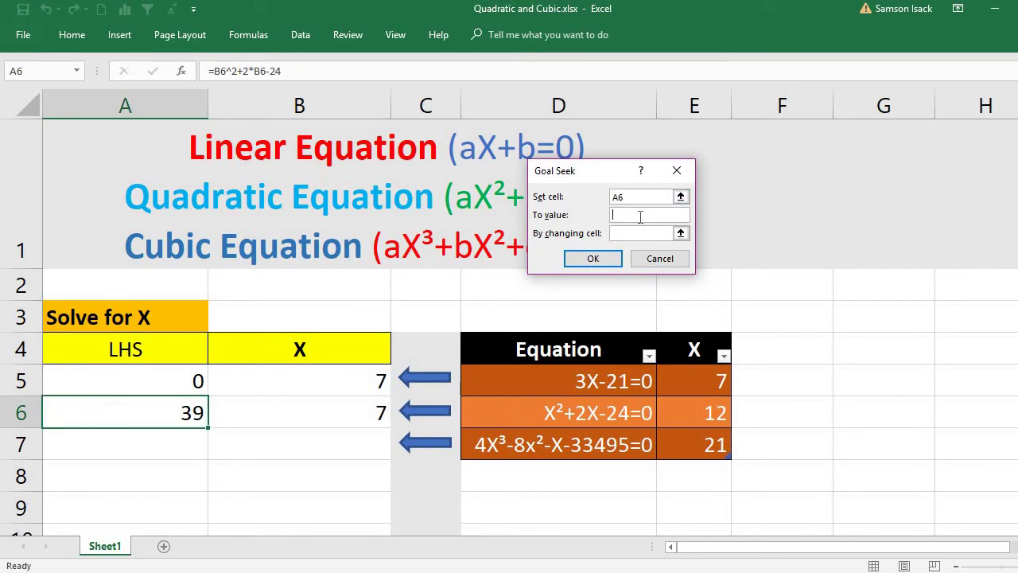
{"action": "type", "text": "0"}
{"action": "key", "text": "Tab"}
{"action": "left_click", "coordinate": [320, 419]}
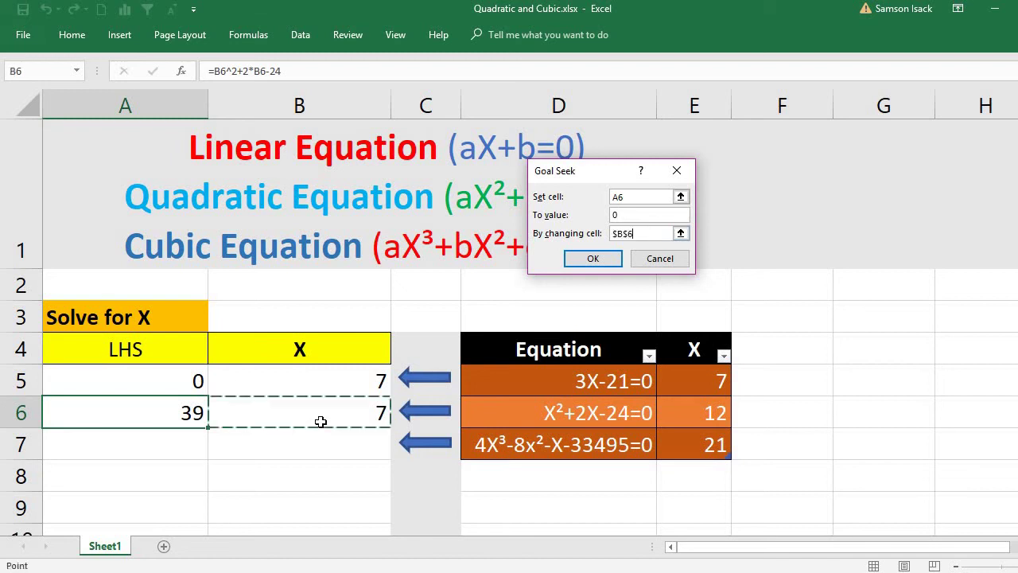
{"action": "left_click", "coordinate": [593, 260]}
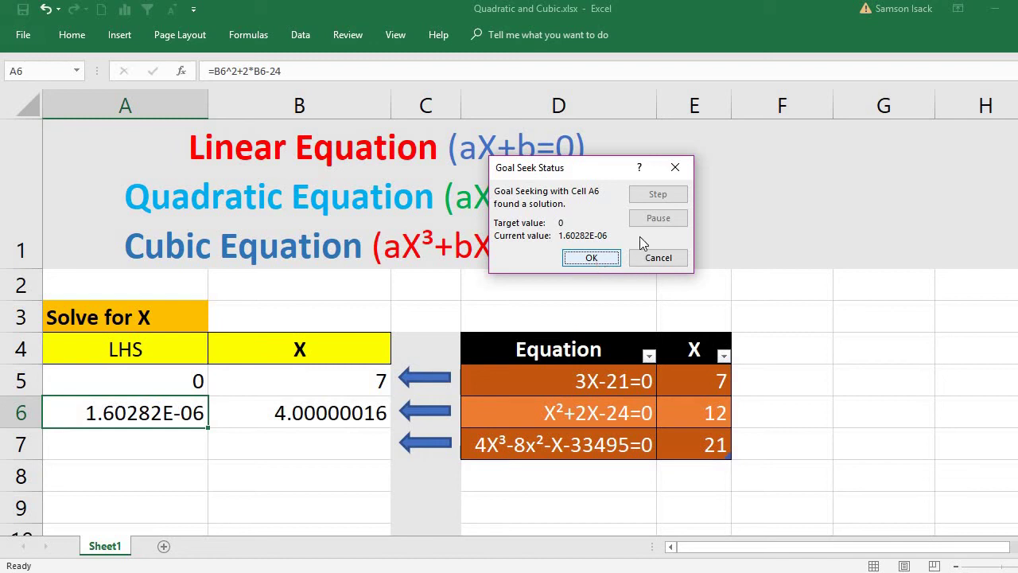
{"action": "left_click", "coordinate": [589, 260]}
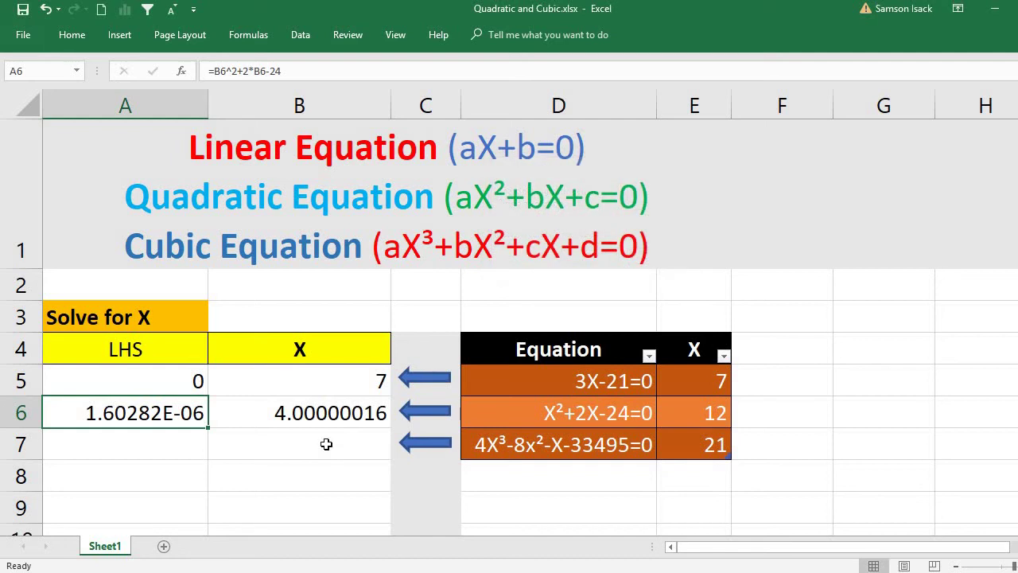
Replace the X value in B6 with the trial value 12.
{"action": "left_click", "coordinate": [322, 413]}
{"action": "type", "text": "12"}
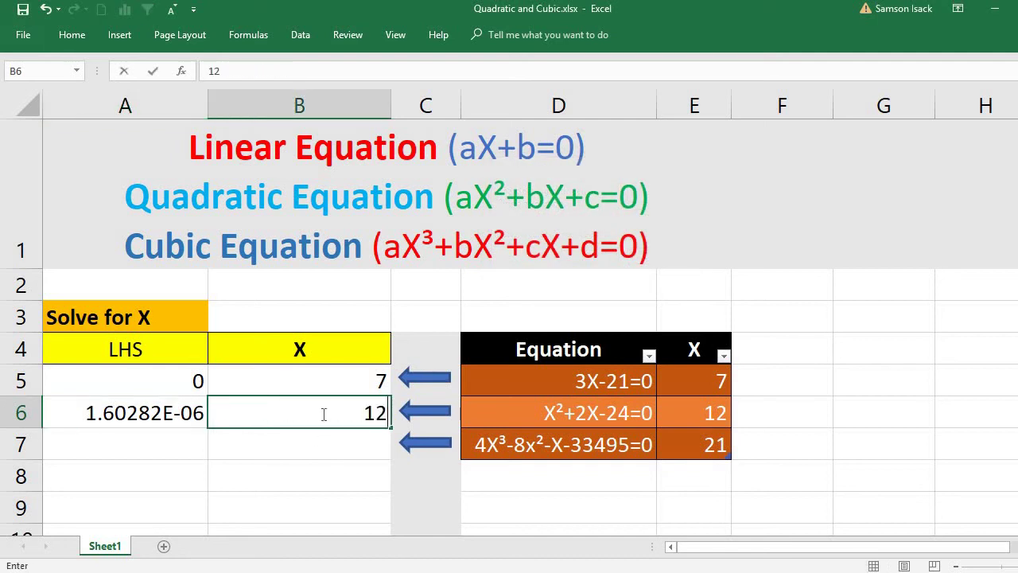
{"action": "key", "text": "Return"}
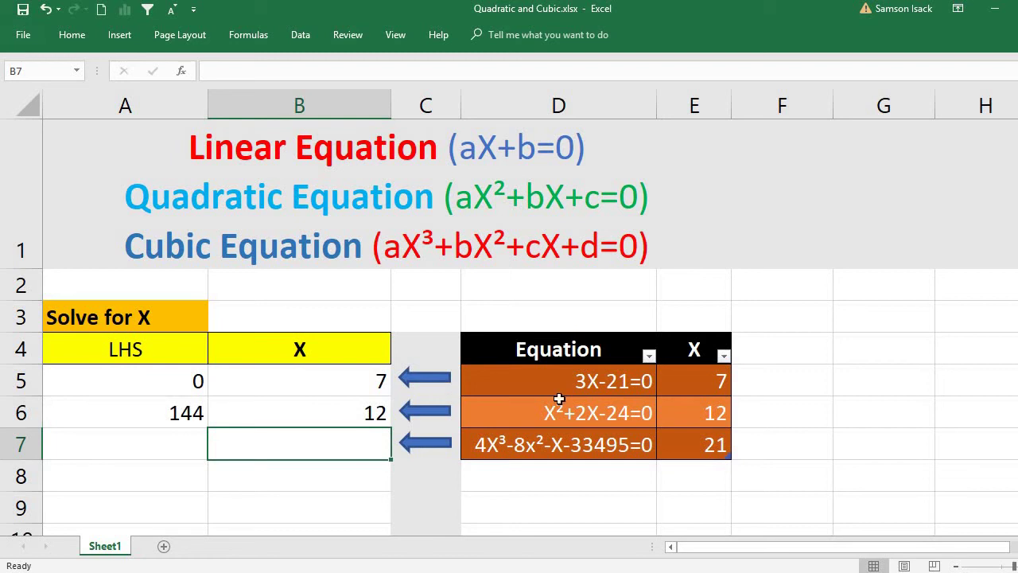
Set the X for X²+2X-24=0 to 4 in both E6 and B6, and check the LHS in A6.
{"action": "left_click", "coordinate": [707, 411]}
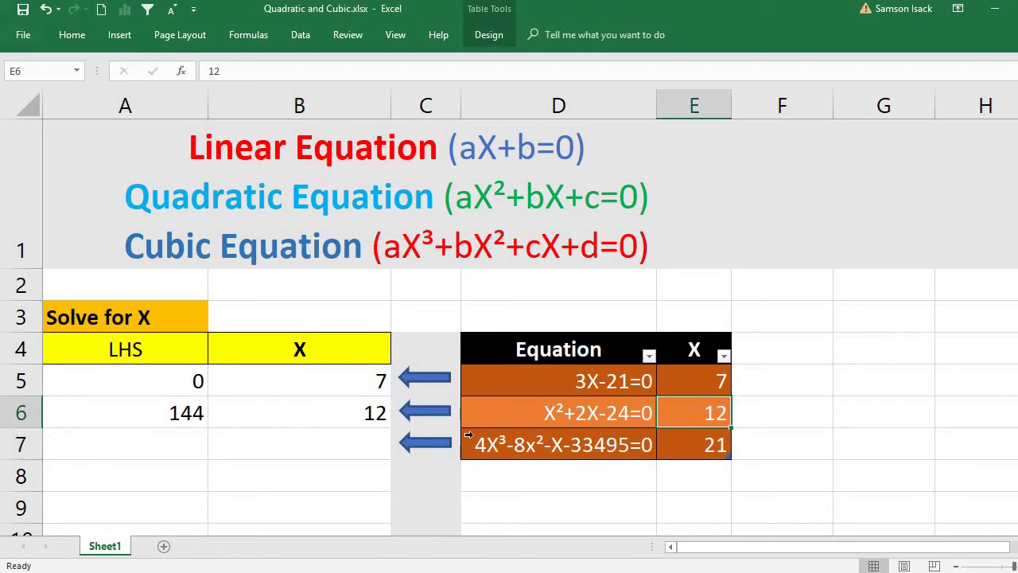
{"action": "left_click", "coordinate": [312, 415]}
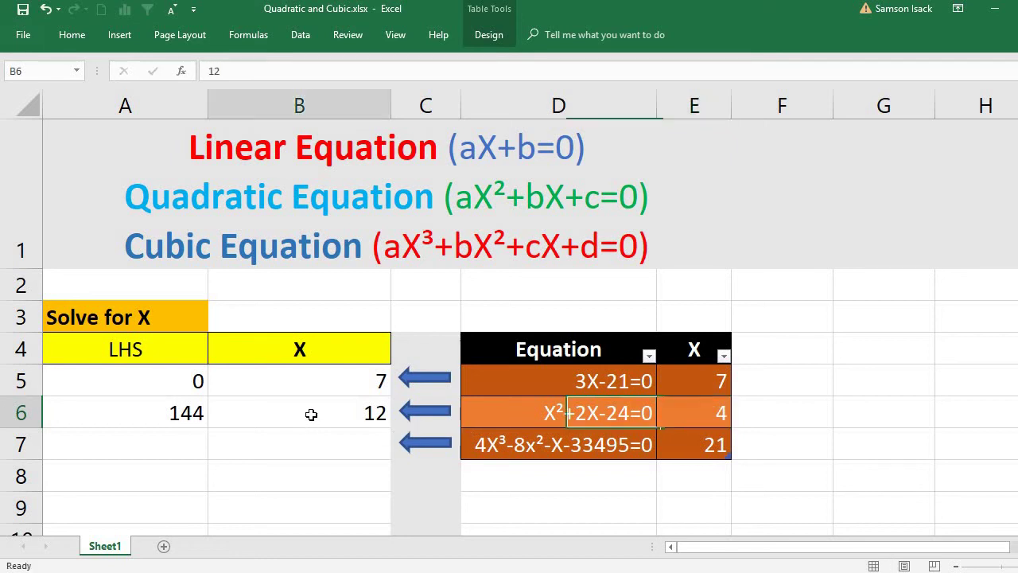
{"action": "type", "text": "4"}
{"action": "key", "text": "Return"}
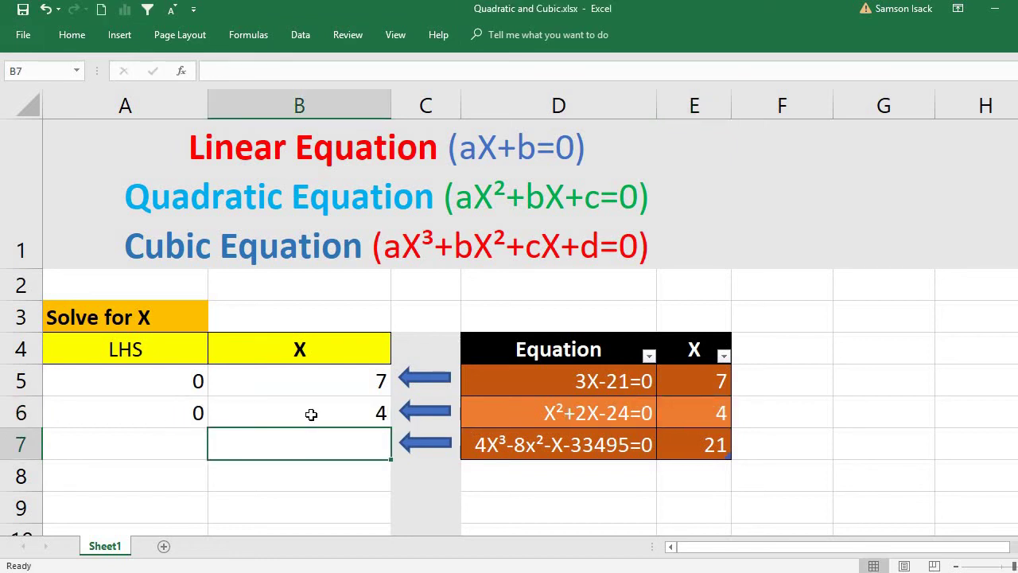
{"action": "left_click", "coordinate": [191, 412]}
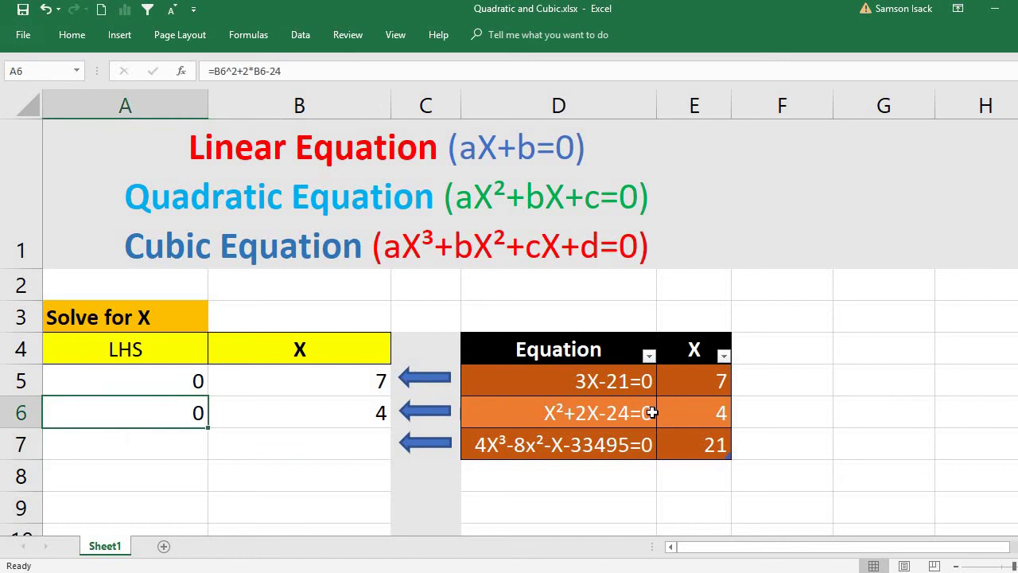
{"action": "left_click", "coordinate": [681, 413]}
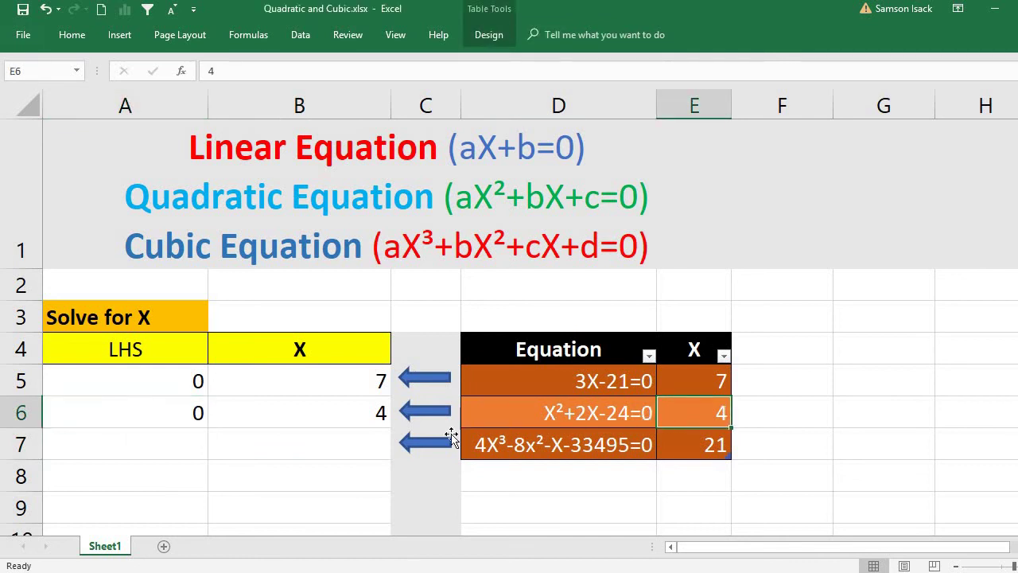
{"action": "left_click", "coordinate": [358, 418]}
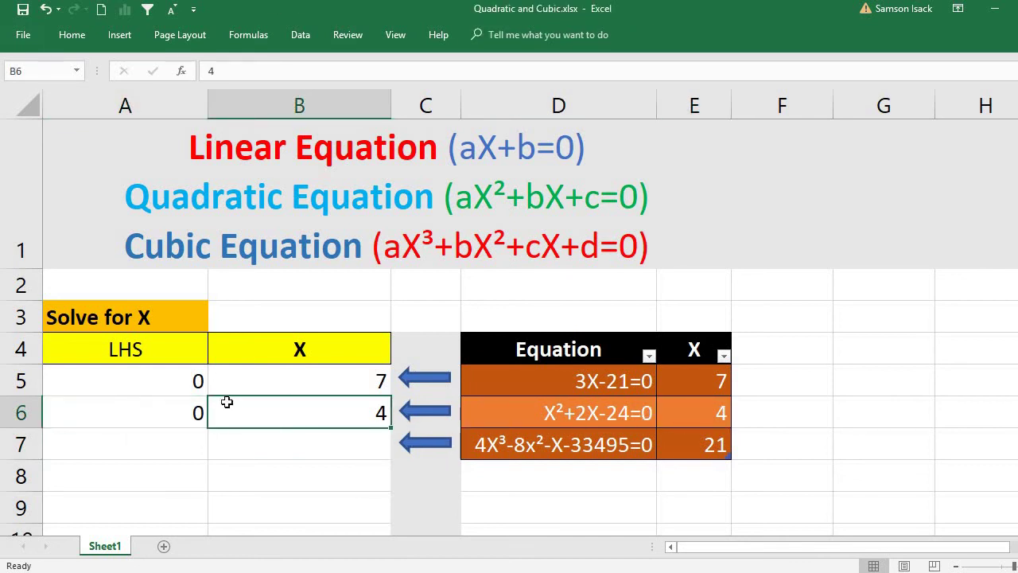
{"action": "left_click", "coordinate": [189, 412]}
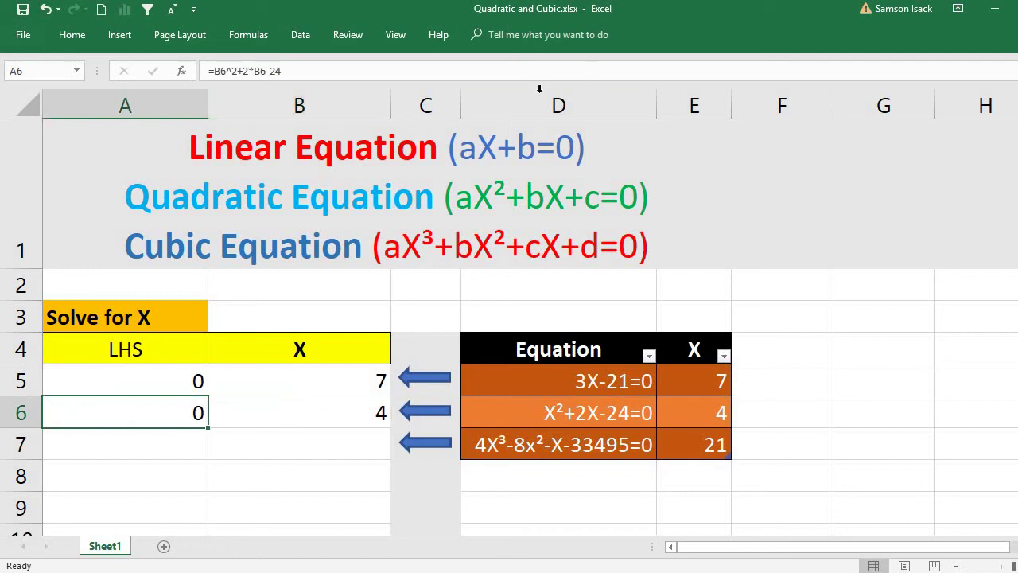
Enter 5 in B6 as the starting X value for the quadratic equation and select the LHS cell A6.
{"action": "left_click", "coordinate": [352, 415]}
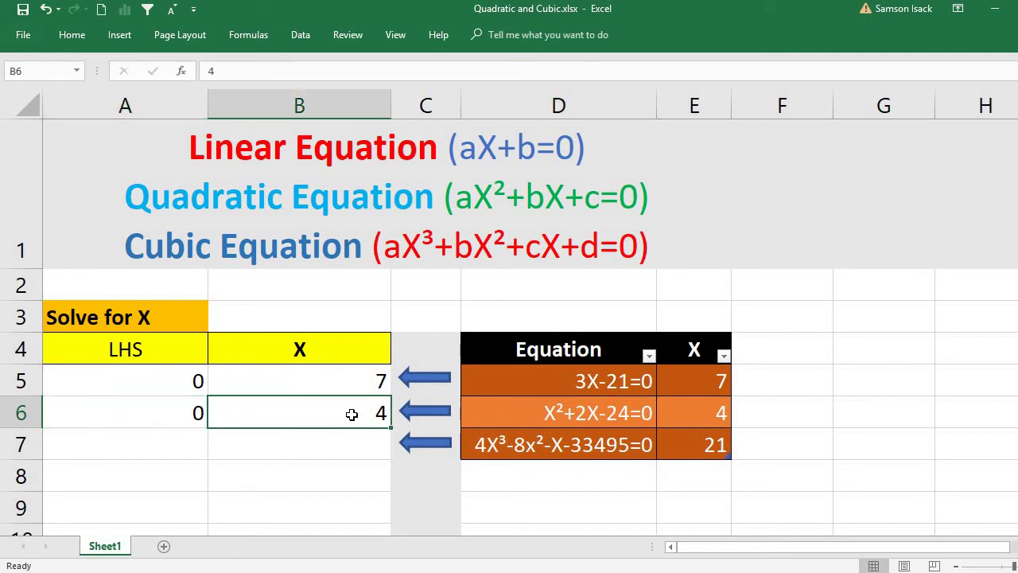
{"action": "type", "text": "5"}
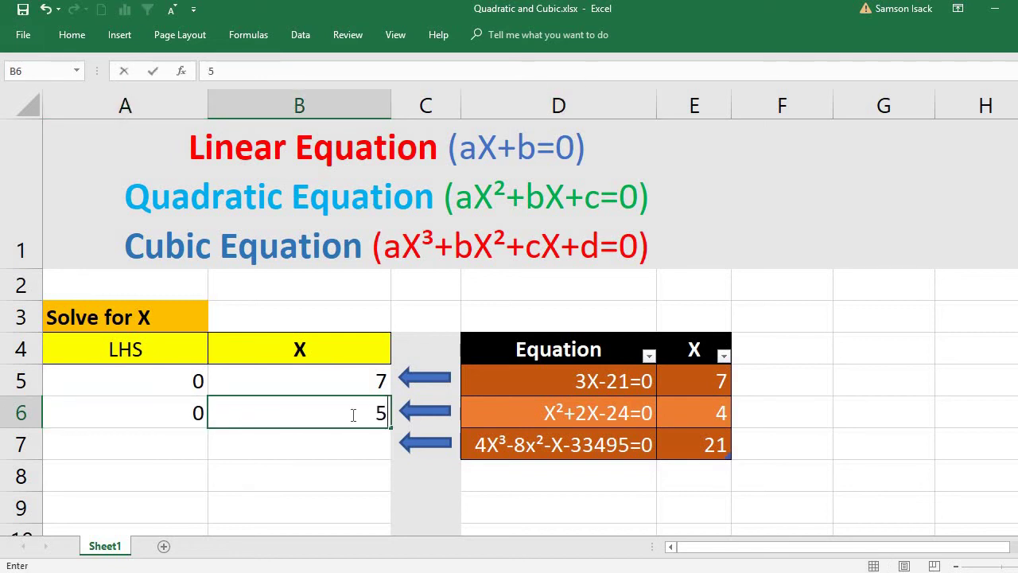
{"action": "left_click", "coordinate": [197, 414]}
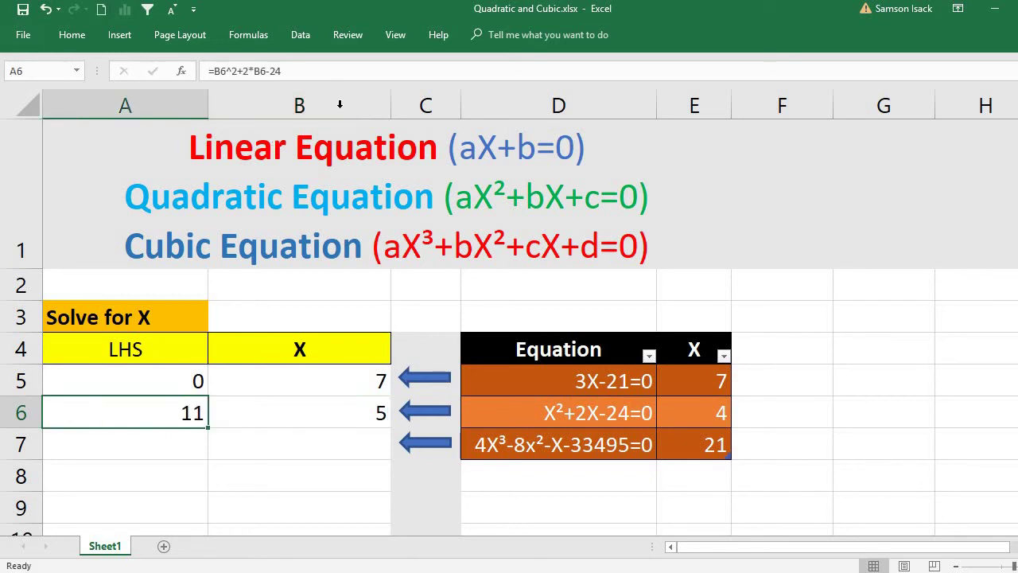
Run Goal Seek again with A6 as the set cell, target value 0 and changing cell B6, and accept the solution.
{"action": "left_click", "coordinate": [297, 36]}
{"action": "left_click", "coordinate": [724, 88]}
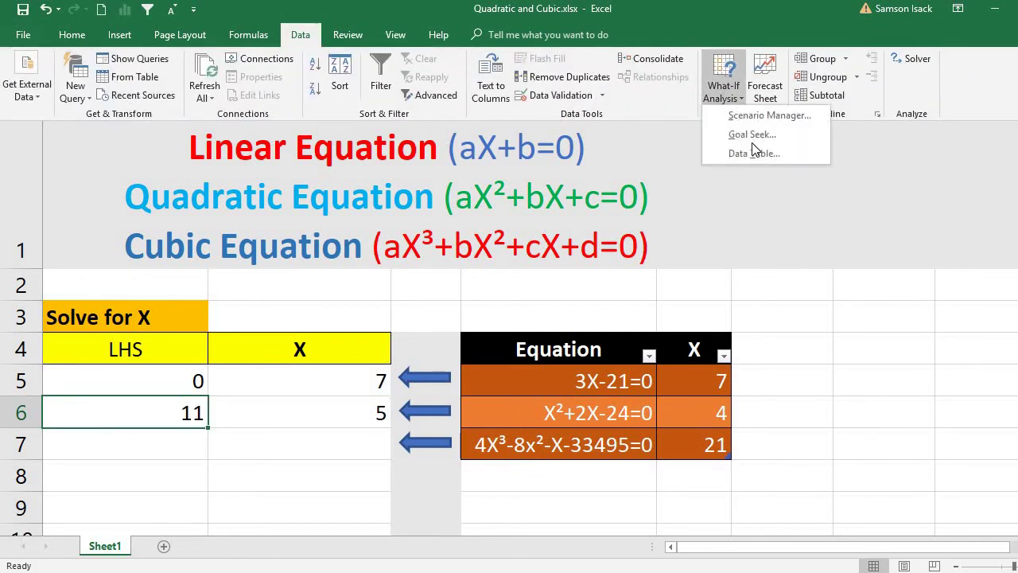
{"action": "left_click", "coordinate": [752, 134]}
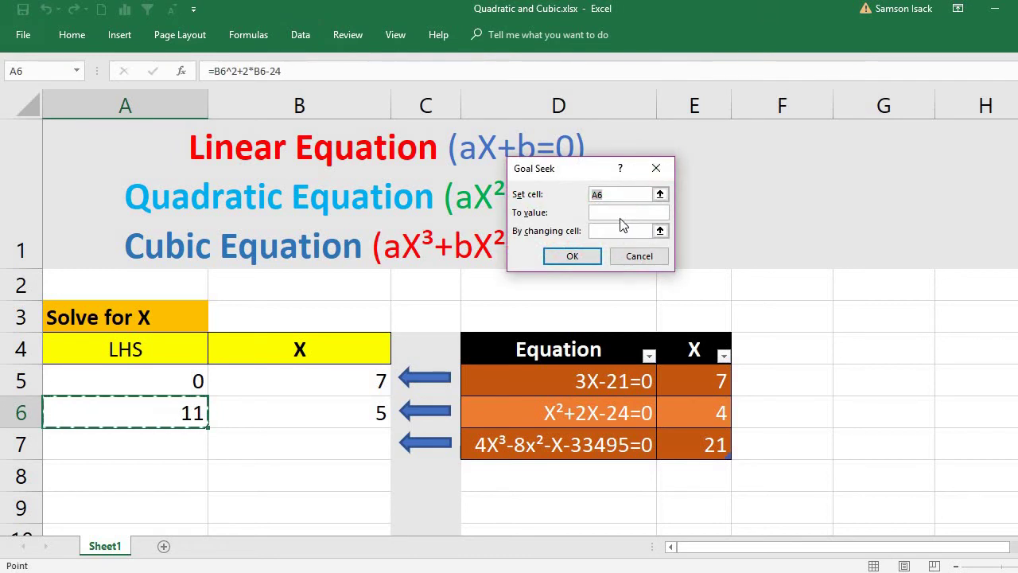
{"action": "left_click", "coordinate": [621, 213]}
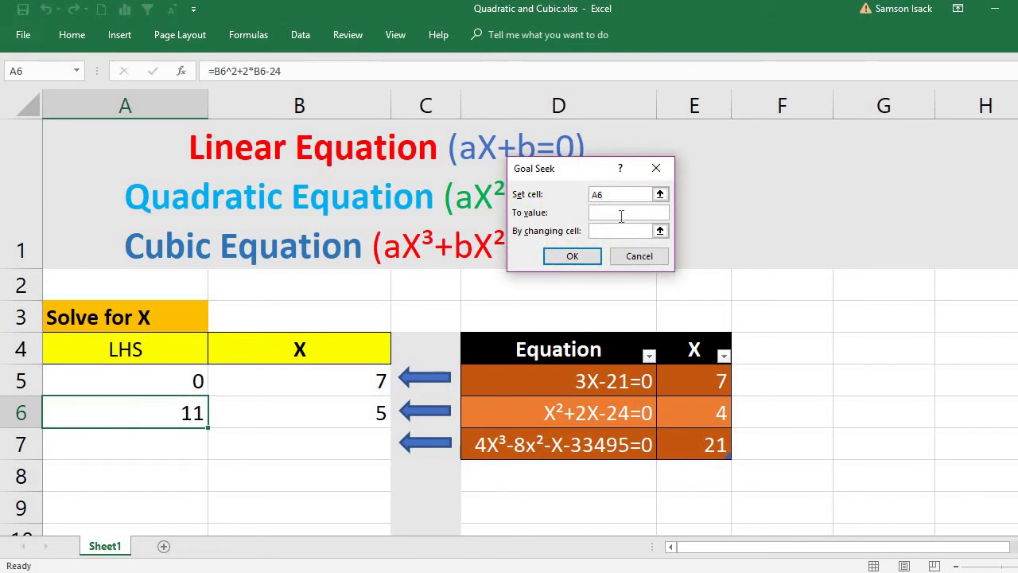
{"action": "type", "text": "0"}
{"action": "left_click", "coordinate": [622, 231]}
{"action": "left_click", "coordinate": [317, 422]}
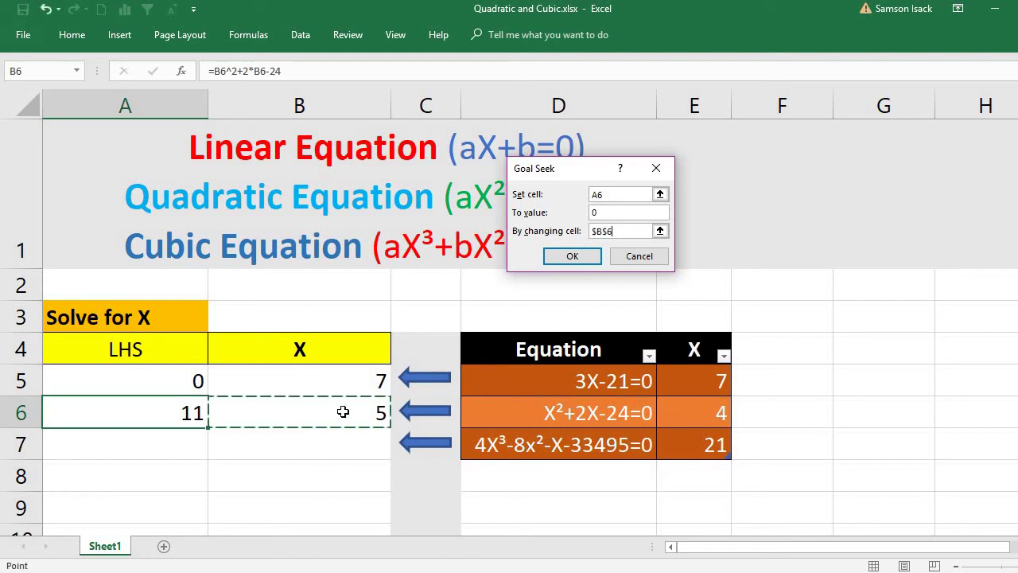
{"action": "left_click", "coordinate": [549, 261]}
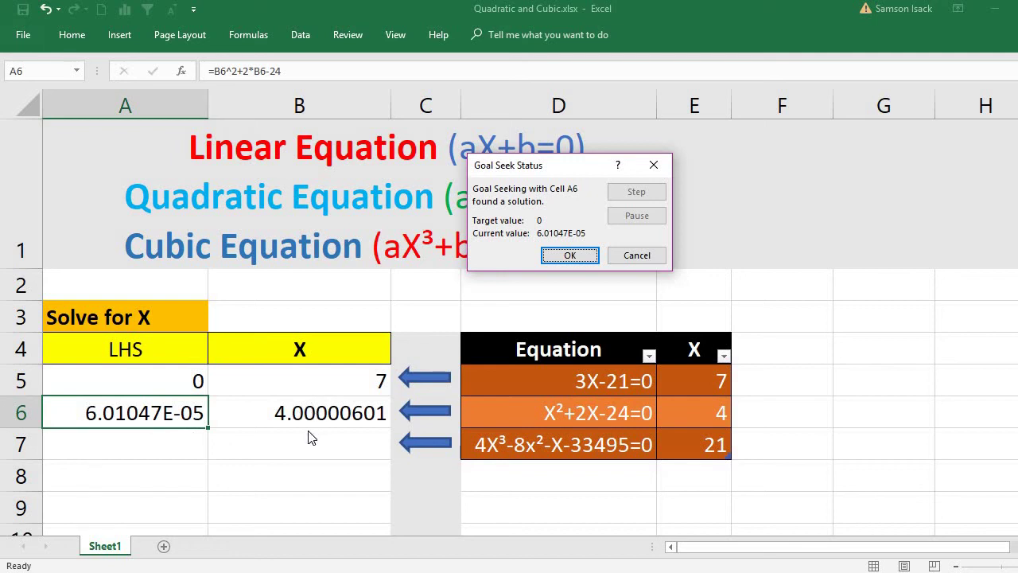
{"action": "key", "text": "Return"}
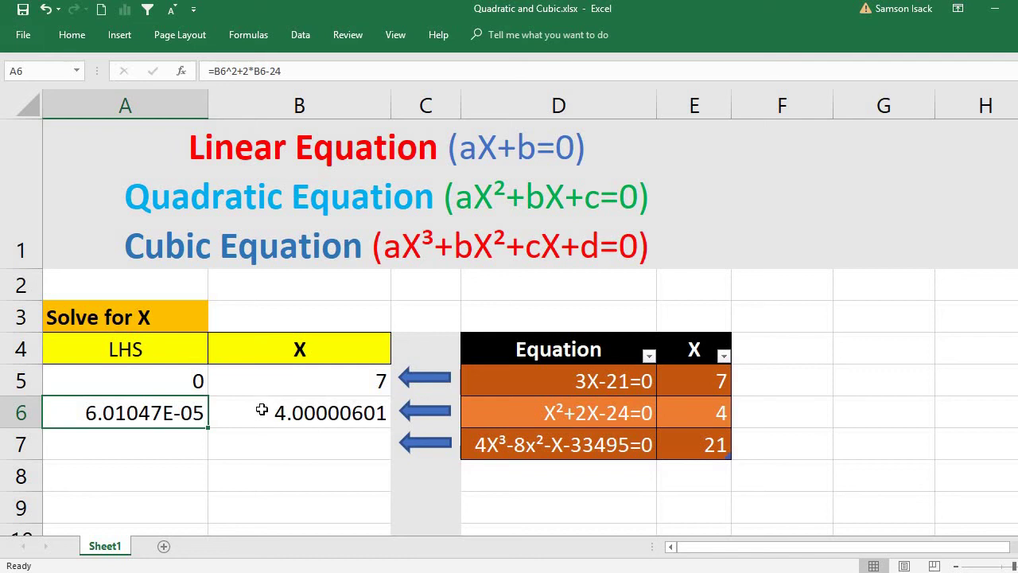
Format A6:B6 in the Number category with 2 decimal places and check the contents of both cells.
{"action": "left_click_drag", "start_coordinate": [262, 407], "coordinate": [159, 415]}
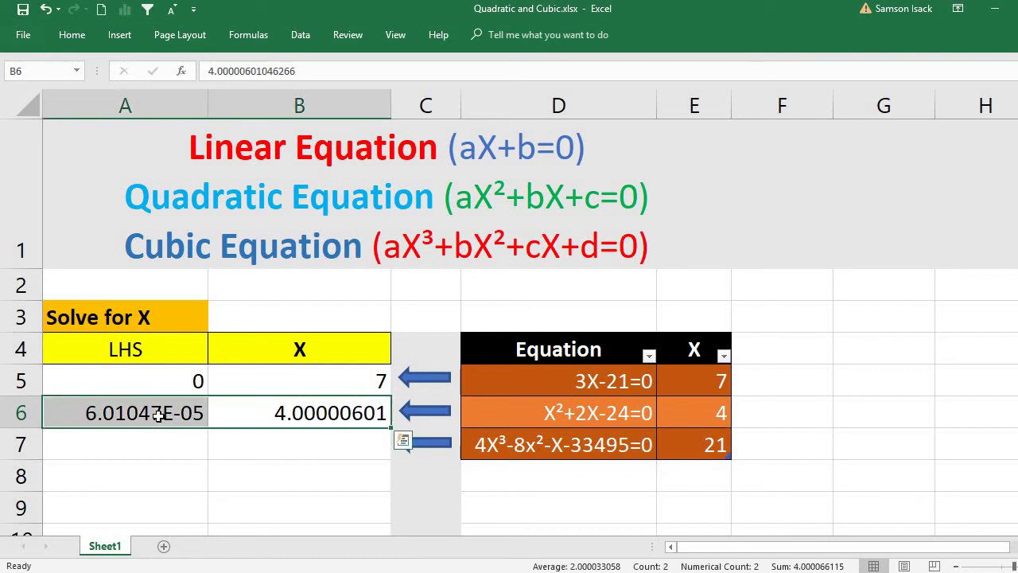
{"action": "right_click", "coordinate": [159, 415]}
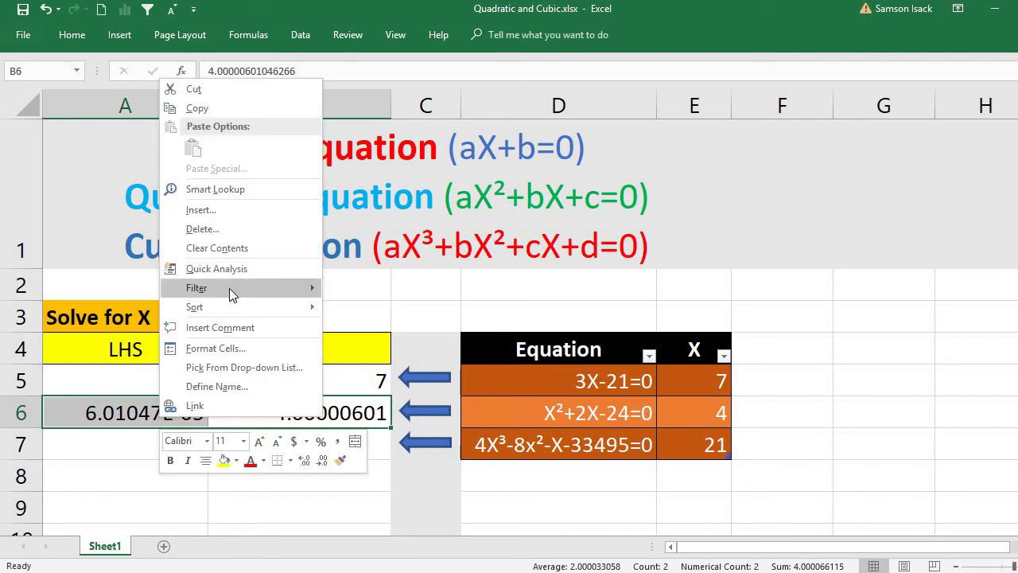
{"action": "key", "text": "Escape"}
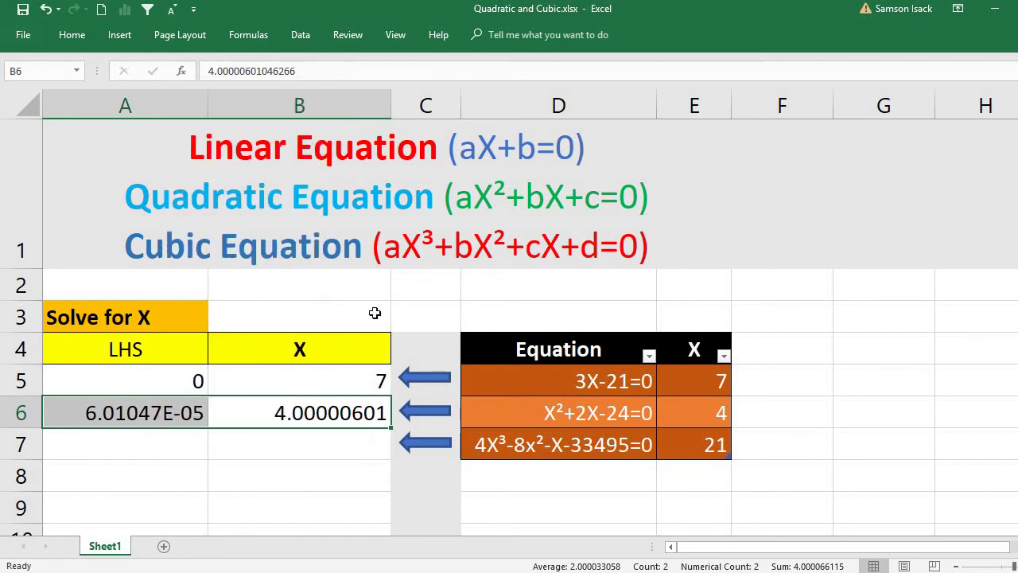
{"action": "key", "text": "ctrl+1"}
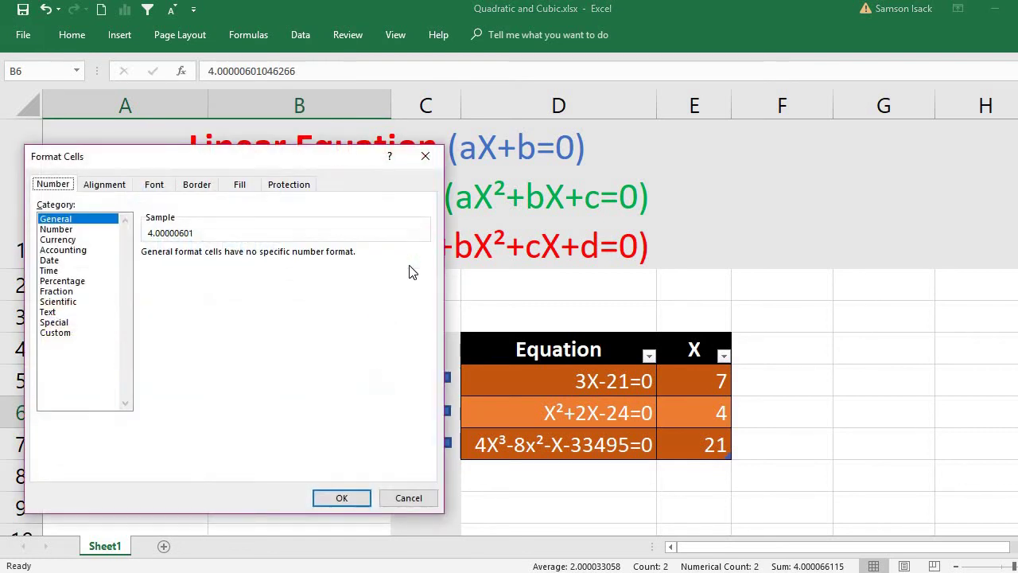
{"action": "left_click", "coordinate": [54, 229]}
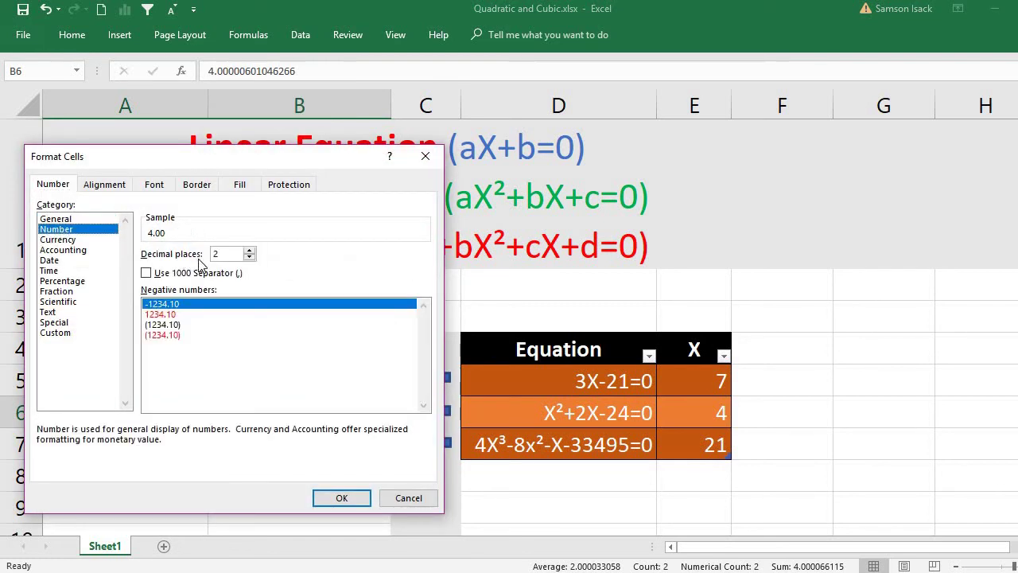
{"action": "left_click", "coordinate": [326, 493]}
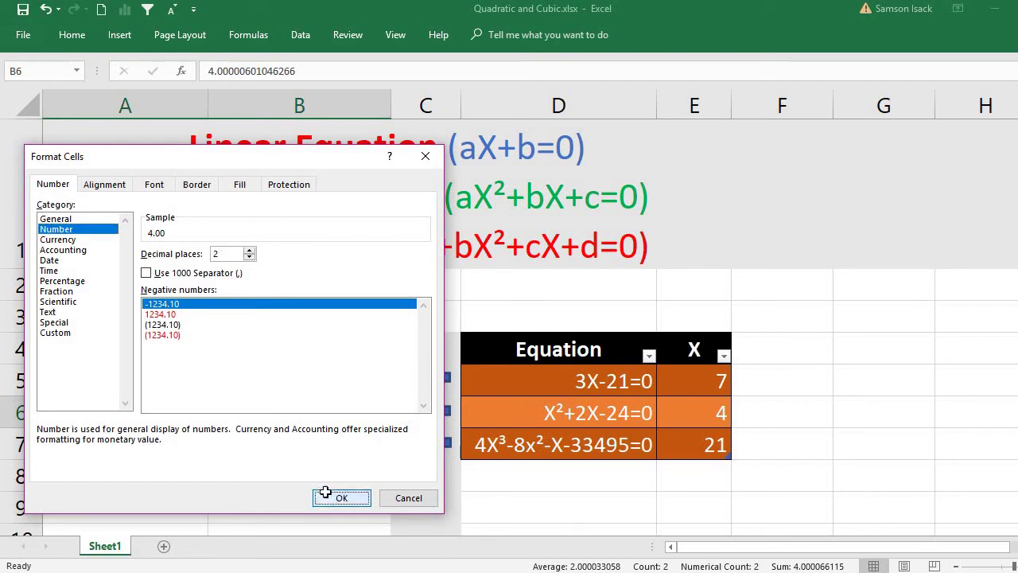
{"action": "left_click", "coordinate": [231, 415]}
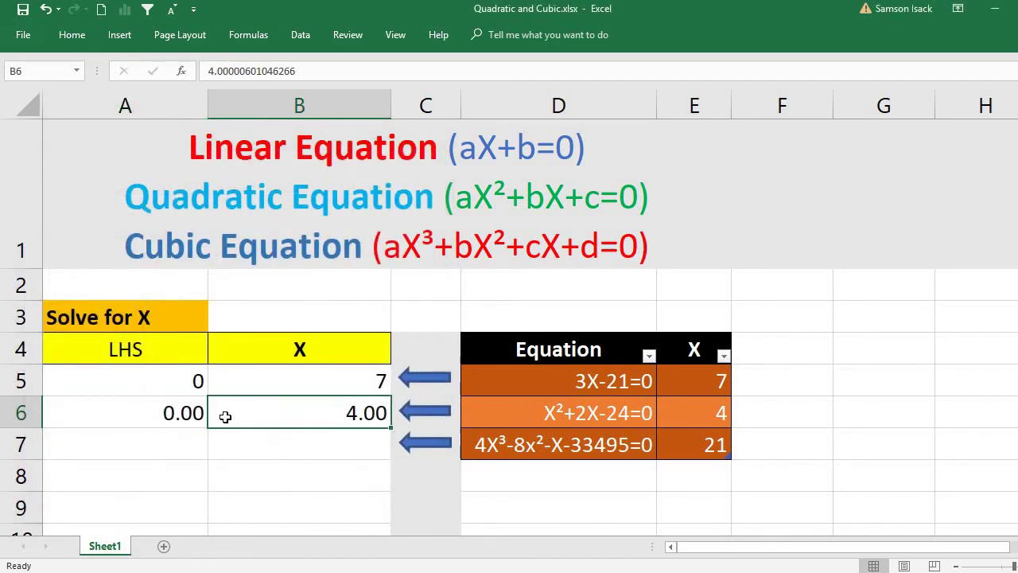
{"action": "left_click", "coordinate": [121, 409]}
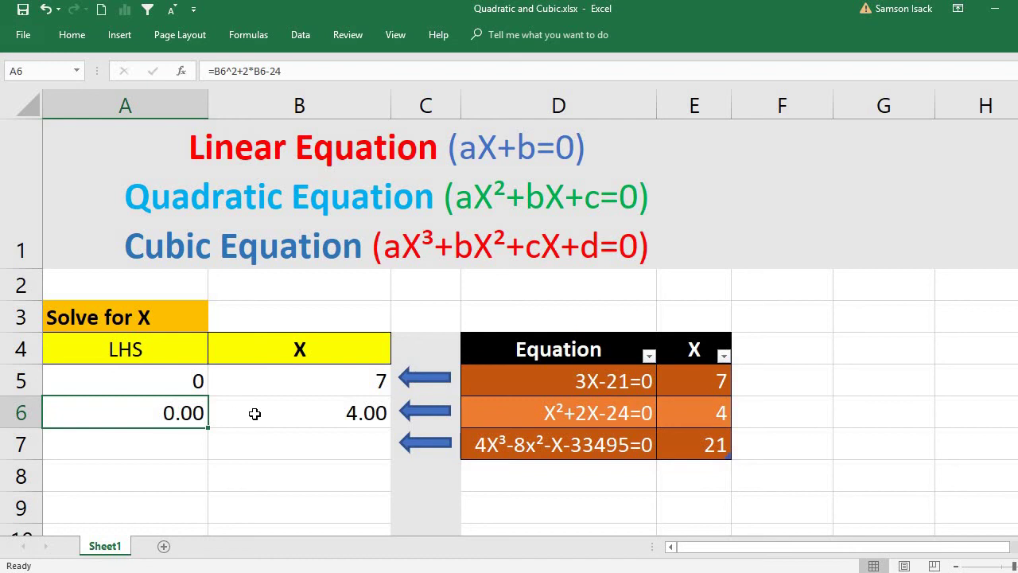
{"action": "left_click", "coordinate": [254, 414]}
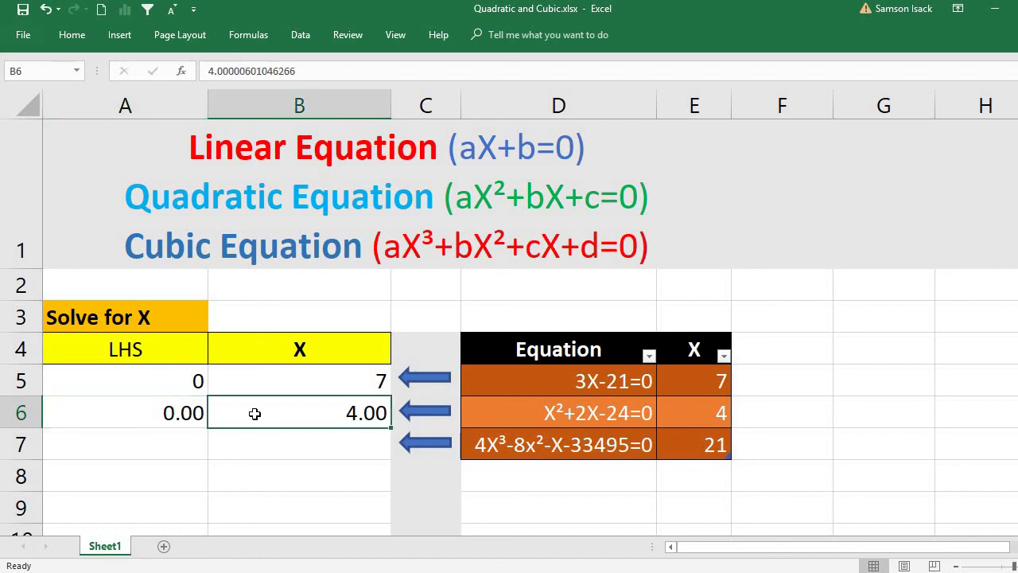
Start the LHS formula for the cubic equation 4X³-8x²-X-33495=0 in A7 with =4*B7^3-8.
{"action": "left_click", "coordinate": [185, 414]}
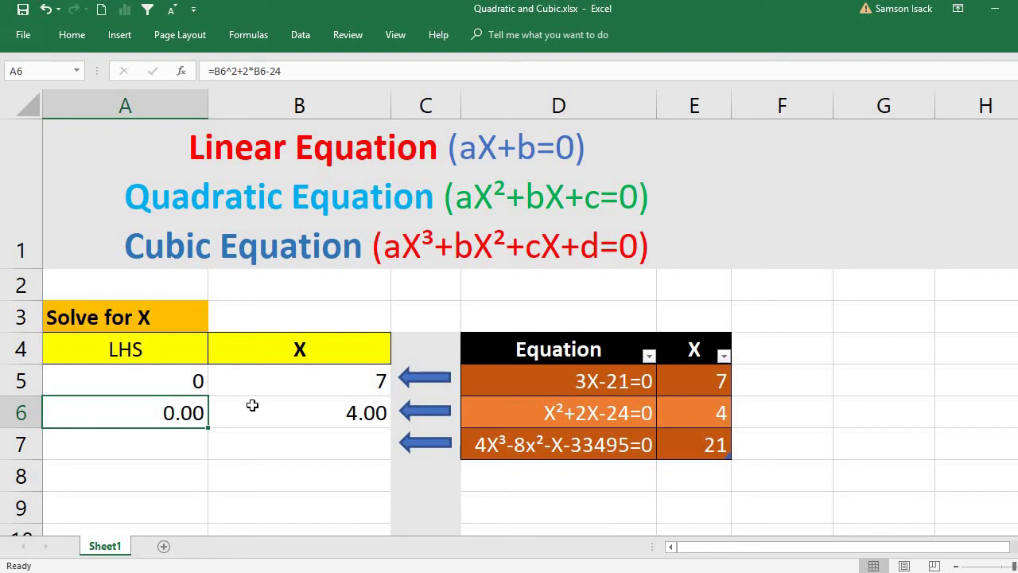
{"action": "left_click", "coordinate": [251, 445]}
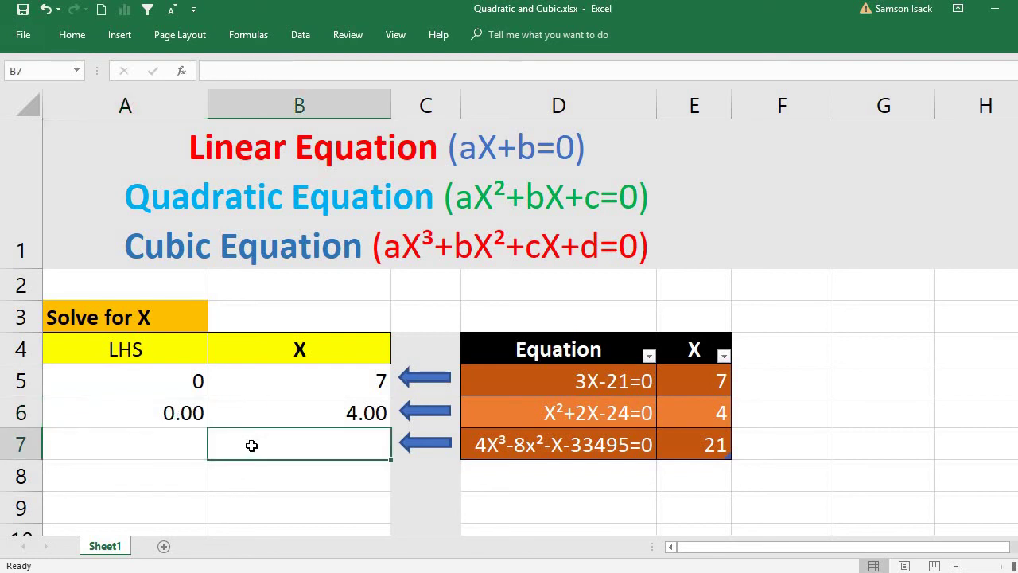
{"action": "left_click", "coordinate": [564, 443]}
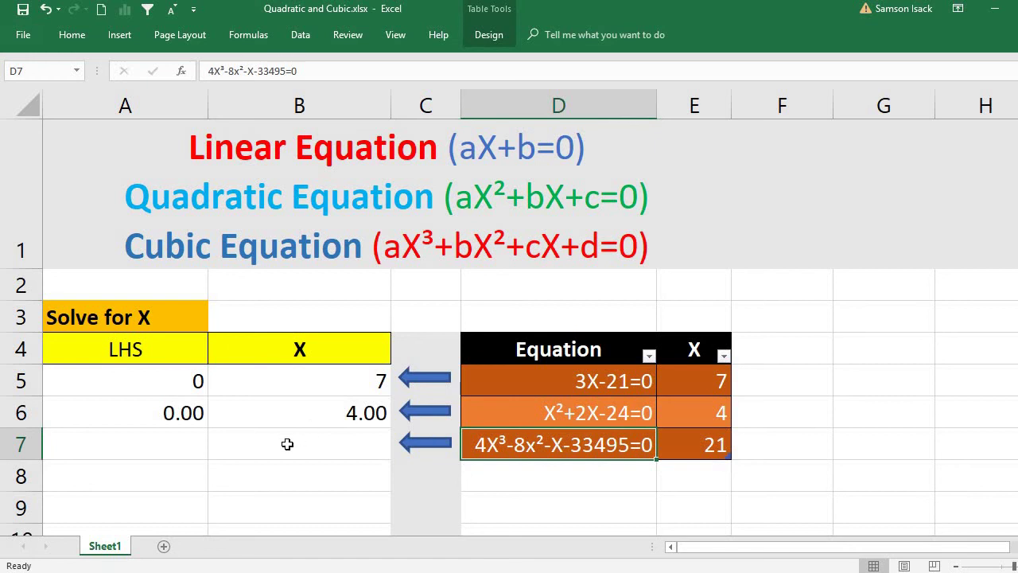
{"action": "left_click", "coordinate": [225, 449]}
{"action": "left_click", "coordinate": [159, 449]}
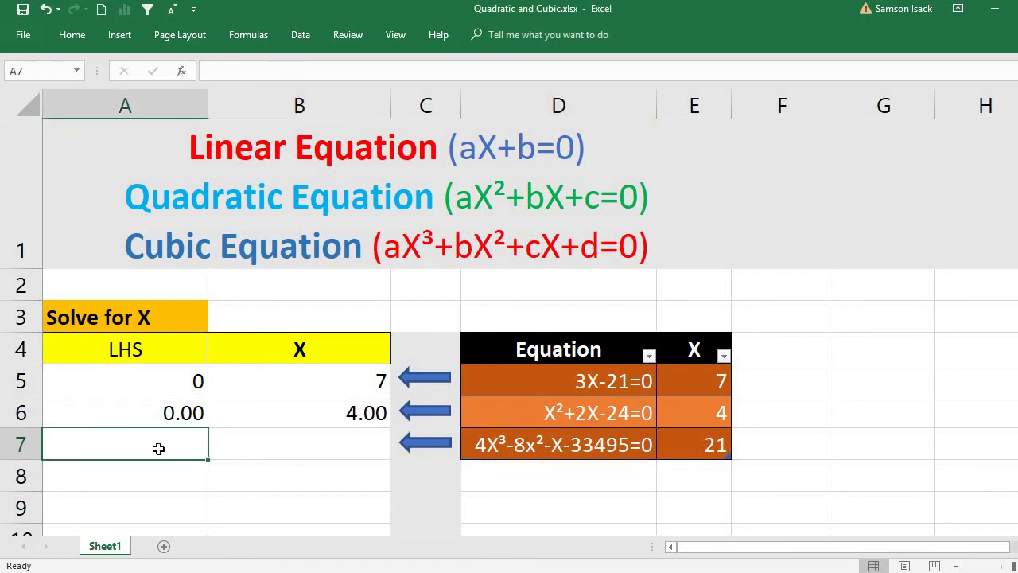
{"action": "type", "text": "="}
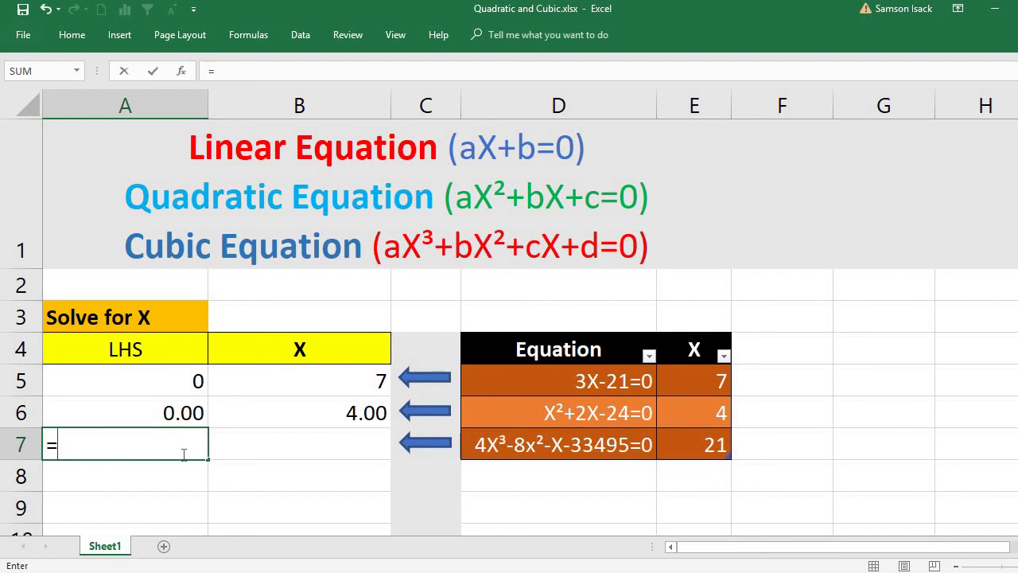
{"action": "type", "text": "4*"}
{"action": "left_click", "coordinate": [286, 446]}
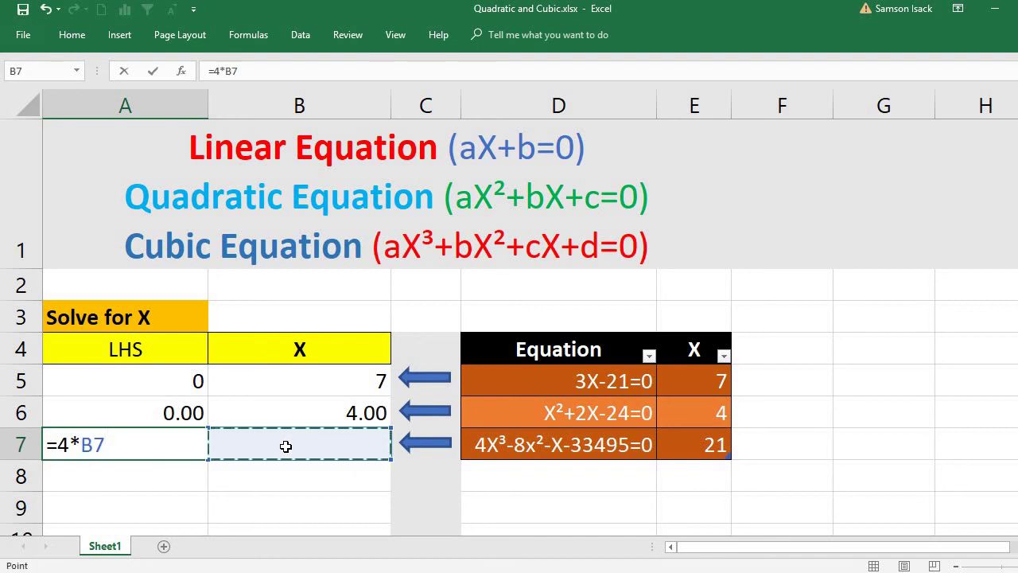
{"action": "type", "text": "^3"}
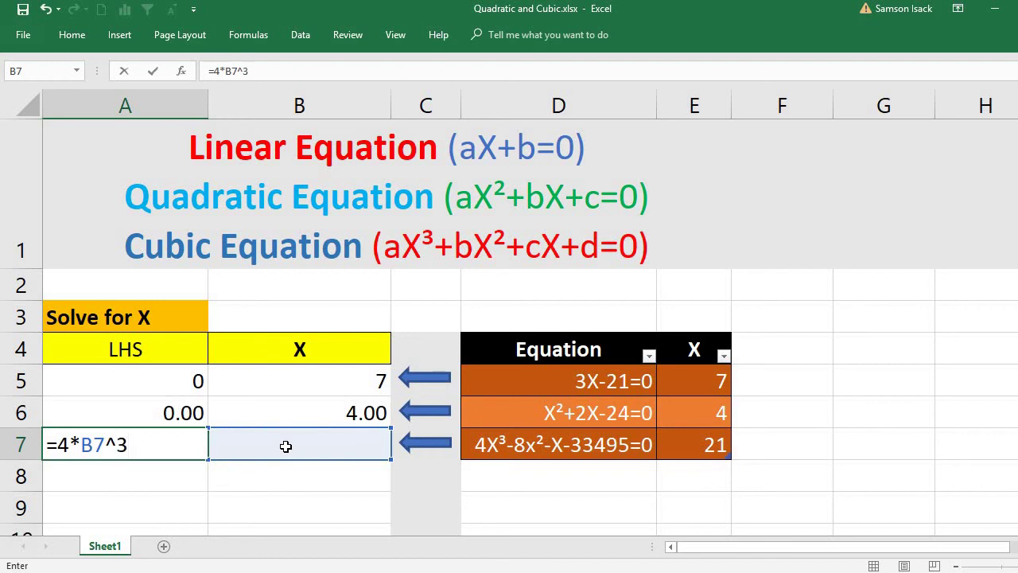
{"action": "type", "text": "-8"}
{"action": "left_click", "coordinate": [285, 447]}
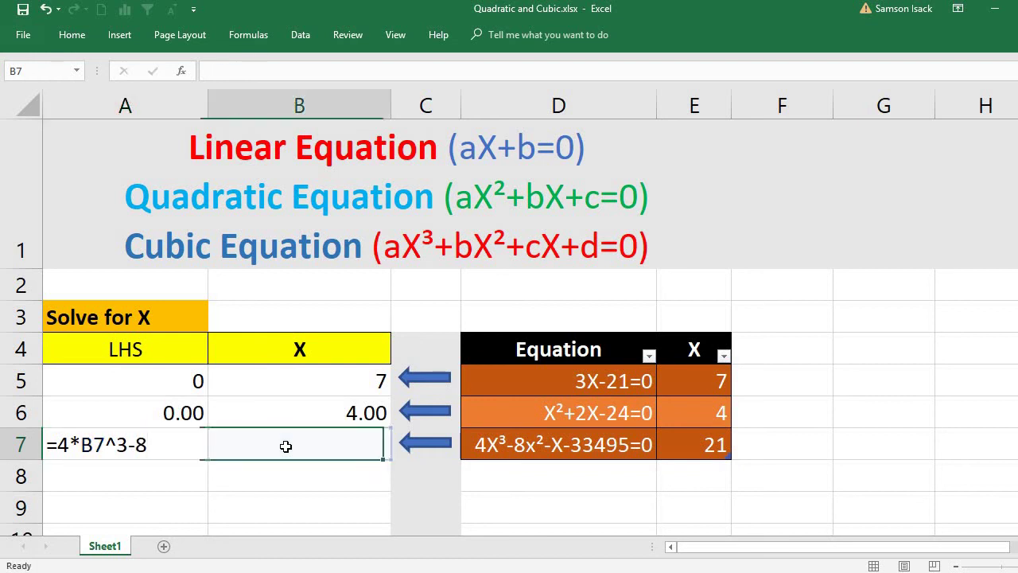
Extend the A7 formula with the squared term to =4*B7^3-8*B7^2, accepting the suggested formula correction.
{"action": "left_click", "coordinate": [175, 446]}
{"action": "double_click", "coordinate": [174, 447]}
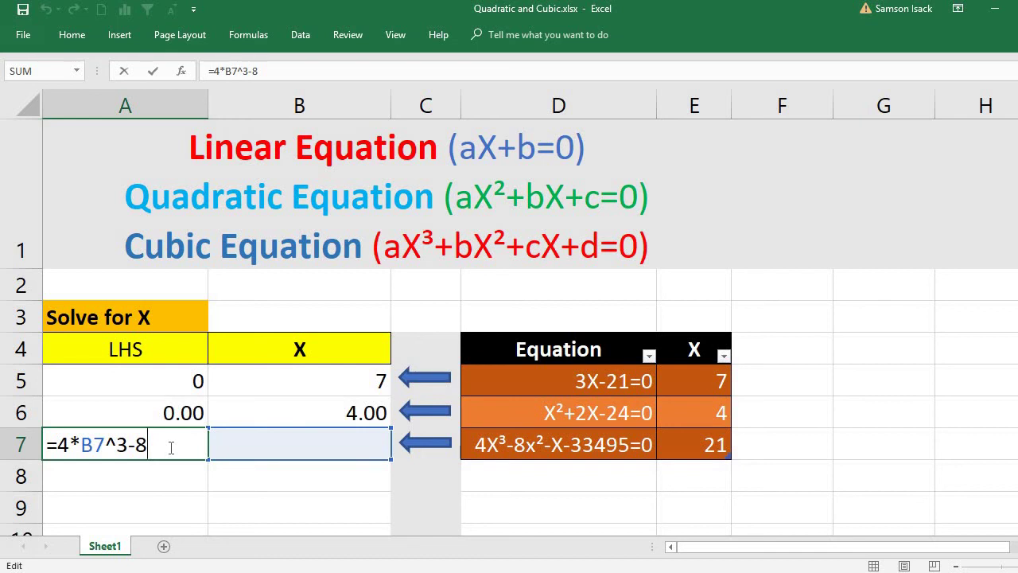
{"action": "type", "text": "*"}
{"action": "left_click", "coordinate": [292, 440]}
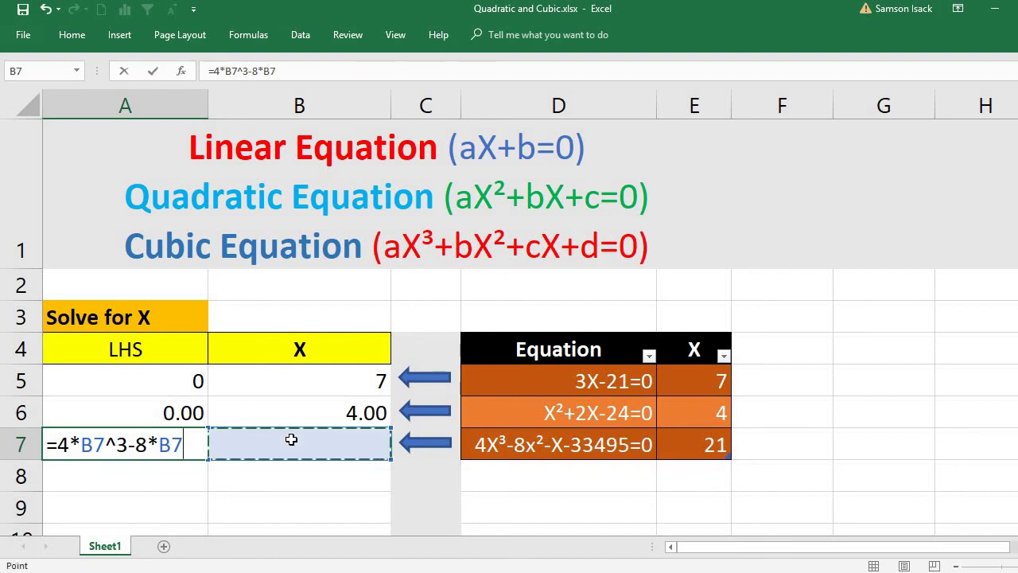
{"action": "type", "text": "^"}
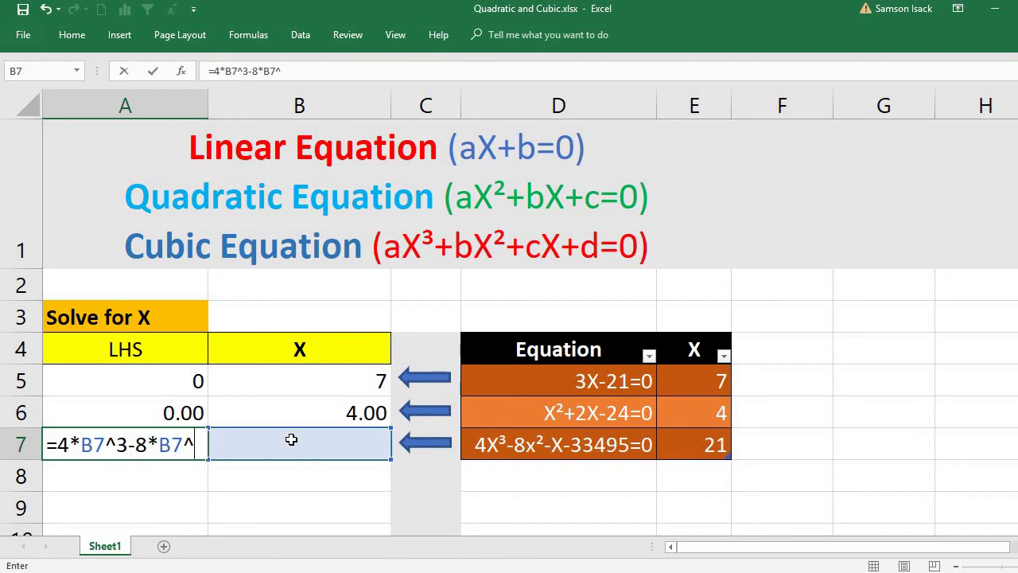
{"action": "type", "text": "2-"}
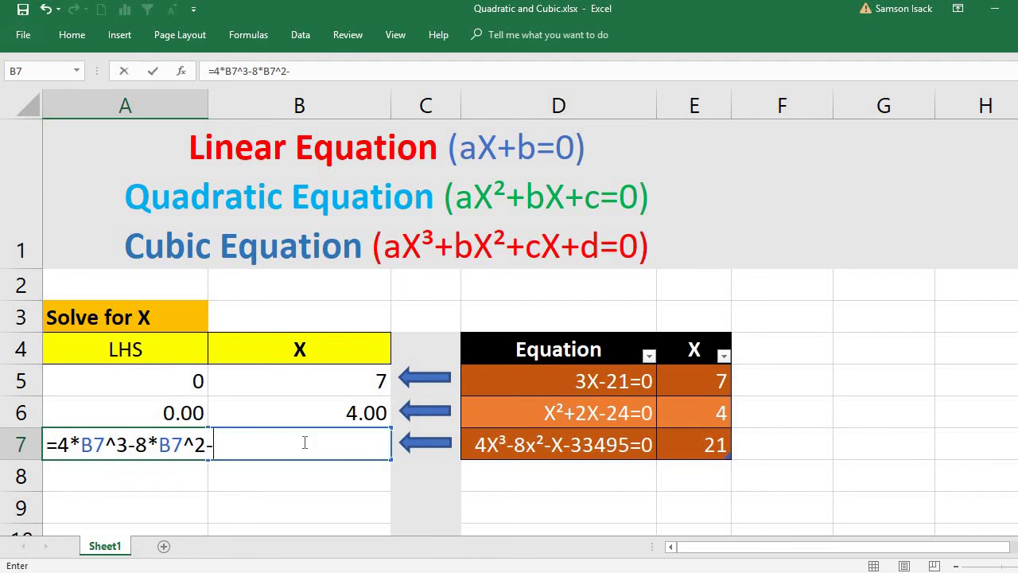
{"action": "key", "text": "Return"}
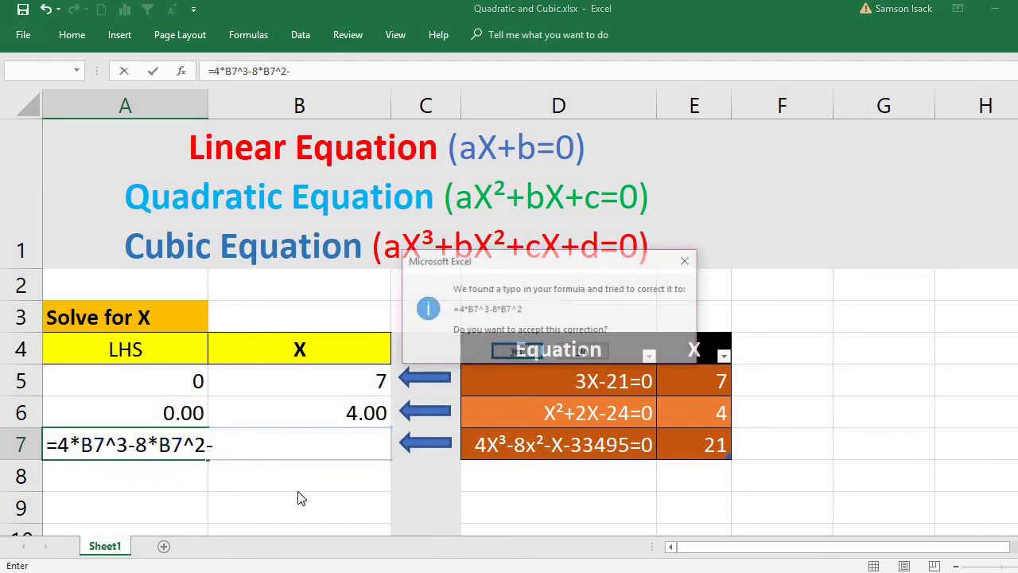
{"action": "left_click", "coordinate": [517, 352]}
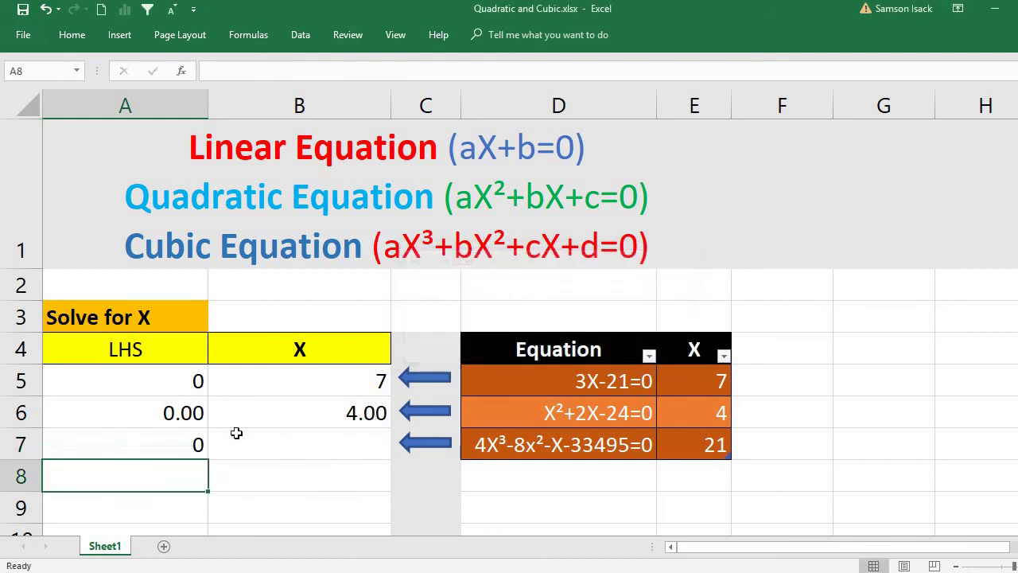
Complete the cubic LHS formula in A7 as =4*B7^3-8*B7^2-B7-33495 and review the finished formula.
{"action": "left_click", "coordinate": [171, 451]}
{"action": "double_click", "coordinate": [171, 451]}
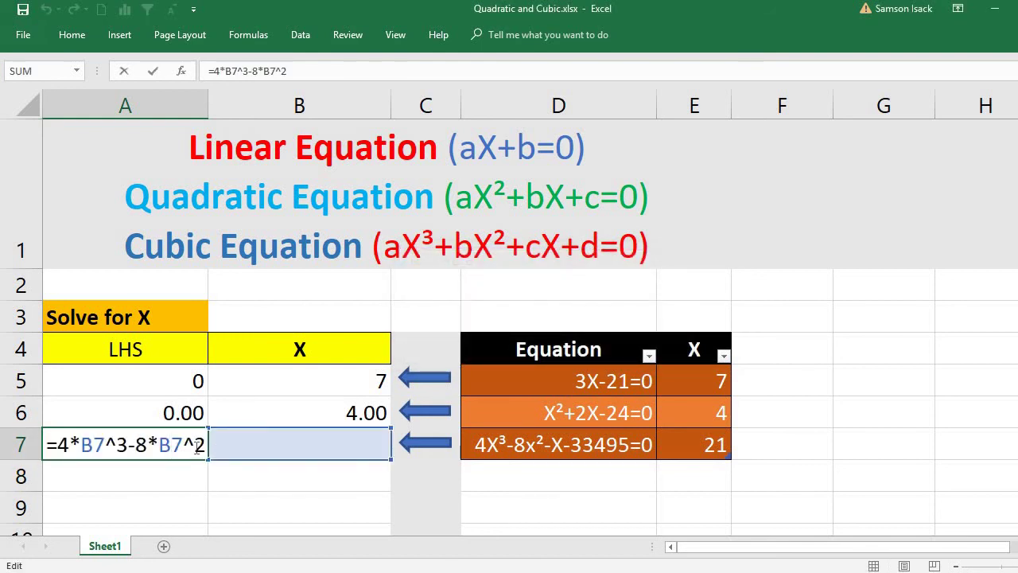
{"action": "left_click", "coordinate": [196, 446]}
{"action": "type", "text": "-"}
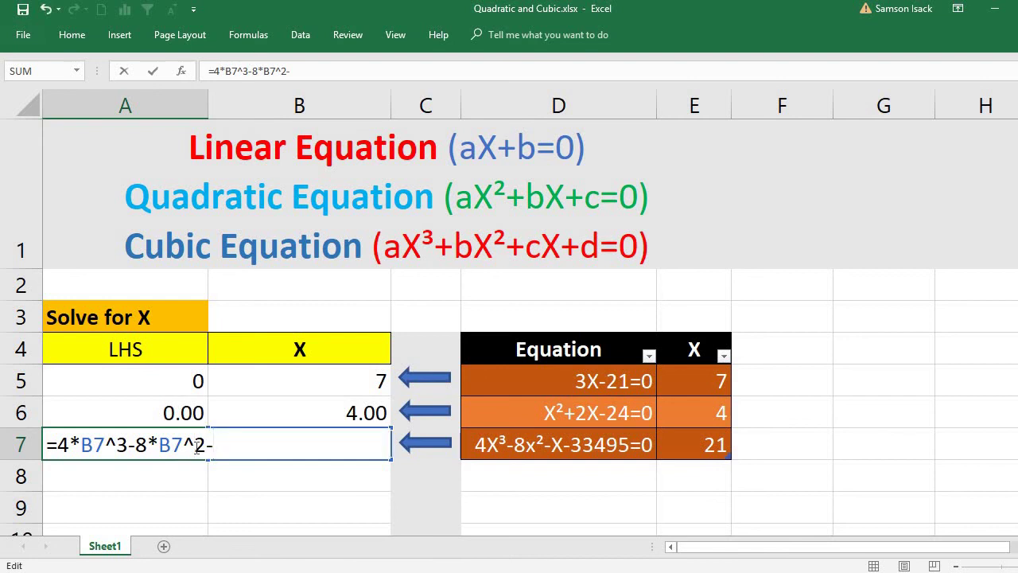
{"action": "type", "text": "B"}
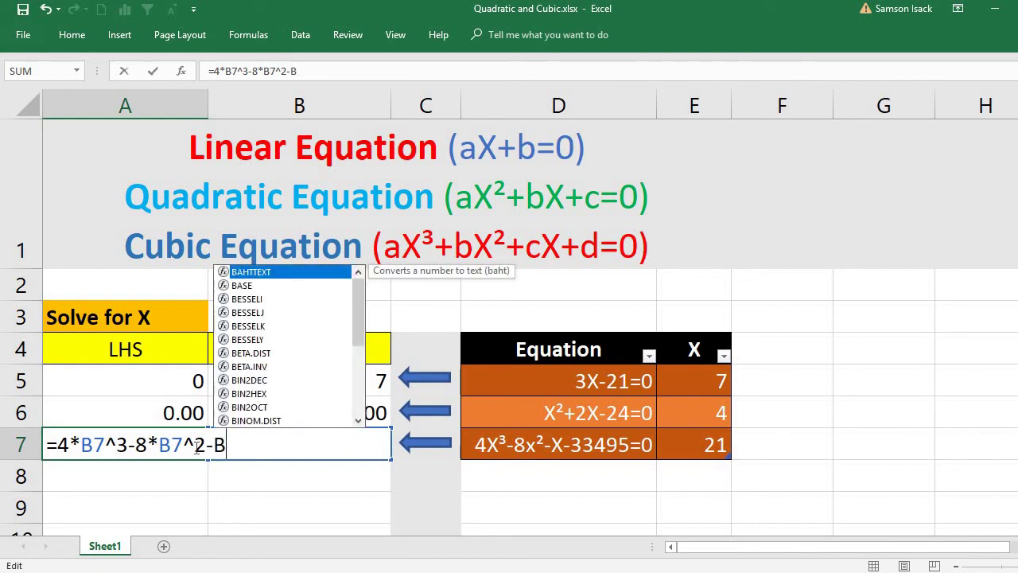
{"action": "type", "text": "&"}
{"action": "key", "text": "BackSpace"}
{"action": "type", "text": "7"}
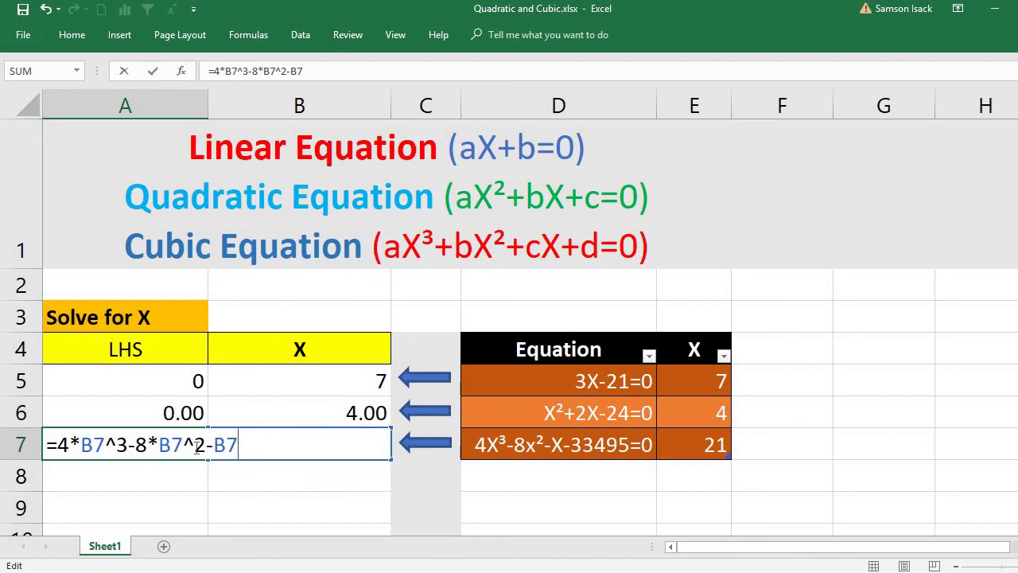
{"action": "type", "text": "-33495"}
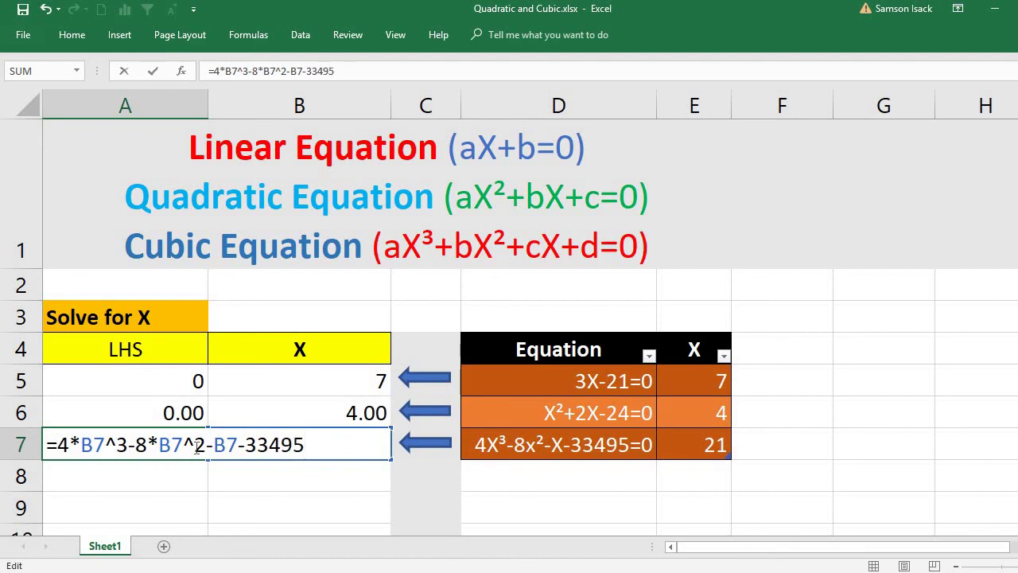
{"action": "key", "text": "Return"}
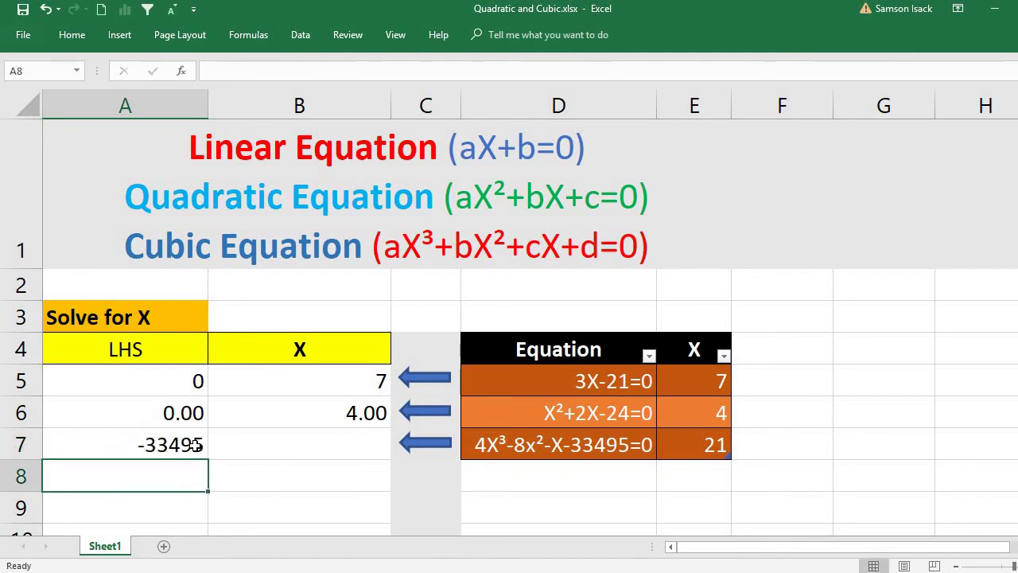
{"action": "double_click", "coordinate": [185, 443]}
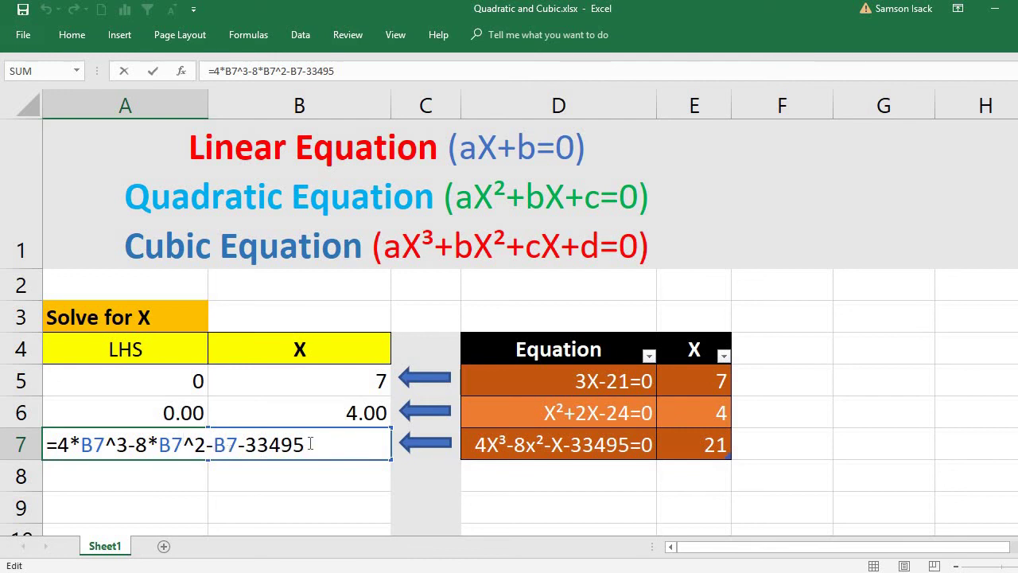
{"action": "key", "text": "Return"}
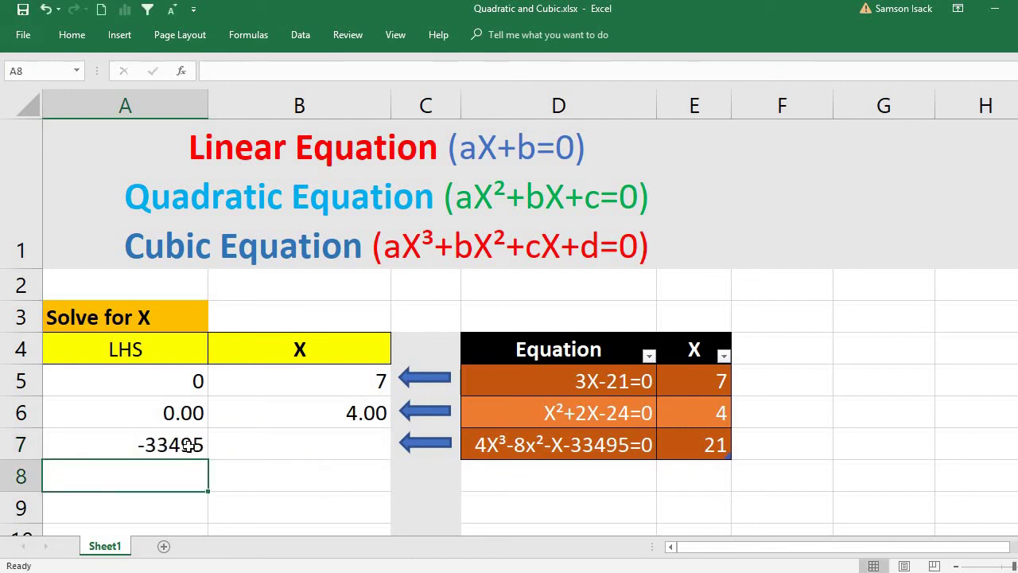
Run Goal Seek on the cubic equation with A7 as the set cell, target value 0 and changing cell B7, and accept the result.
{"action": "left_click", "coordinate": [299, 447]}
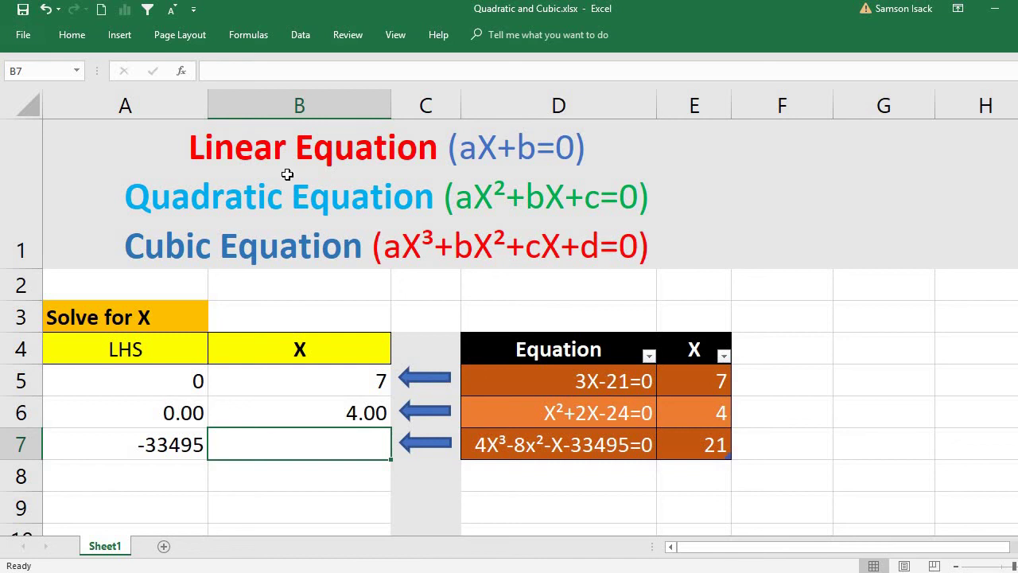
{"action": "left_click", "coordinate": [176, 448]}
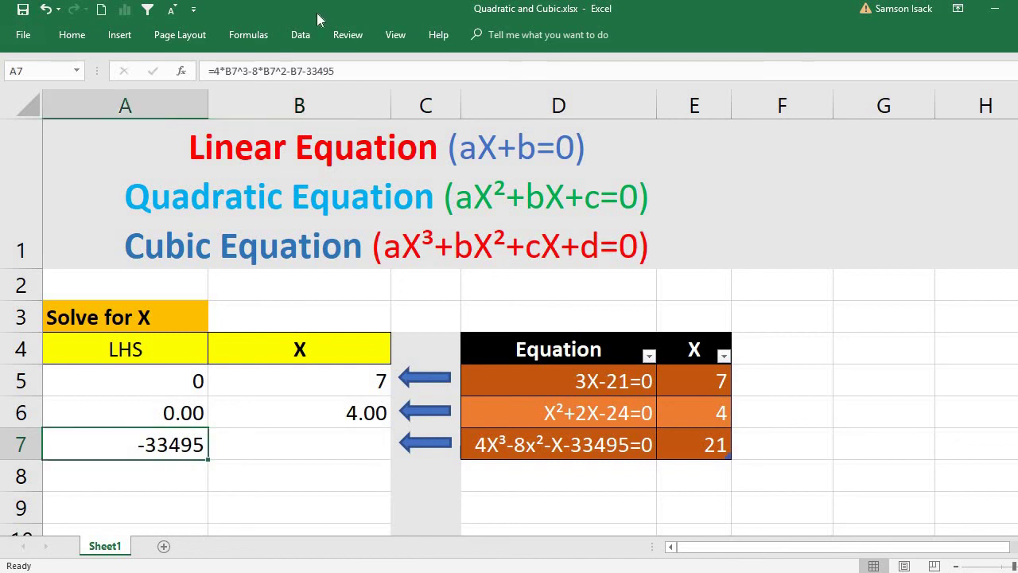
{"action": "left_click", "coordinate": [301, 34]}
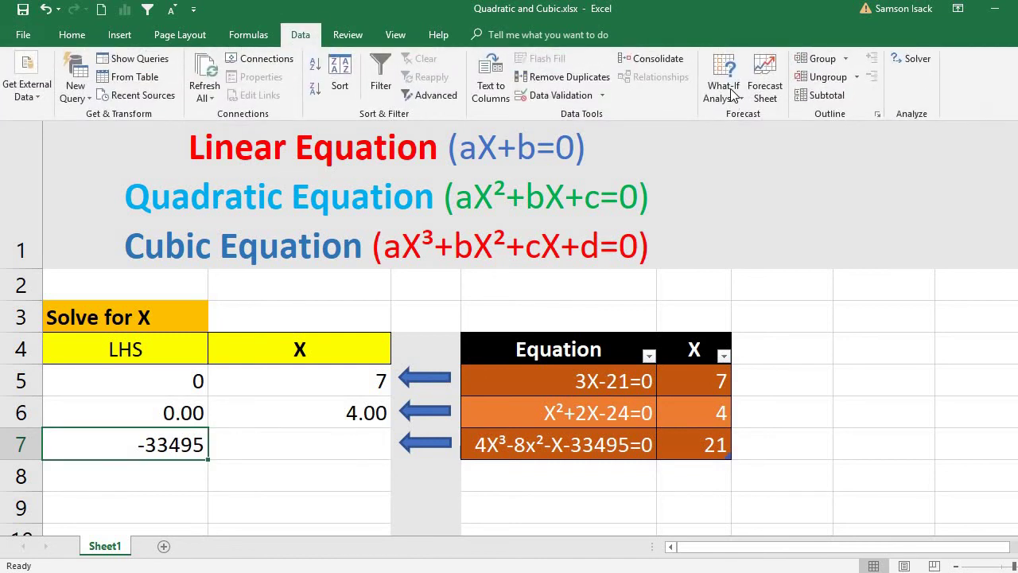
{"action": "left_click", "coordinate": [732, 94]}
{"action": "left_click", "coordinate": [752, 135]}
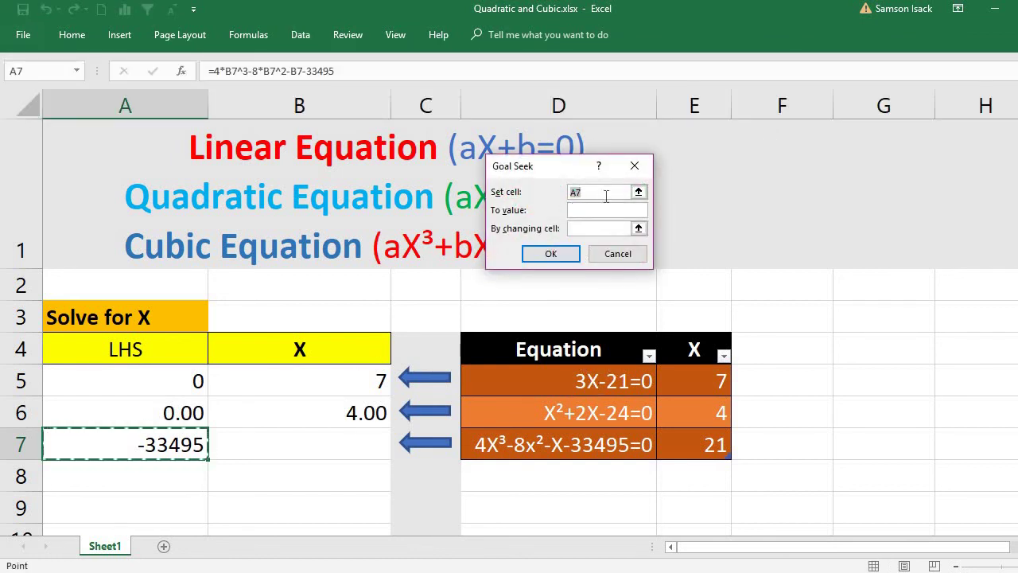
{"action": "left_click", "coordinate": [596, 210]}
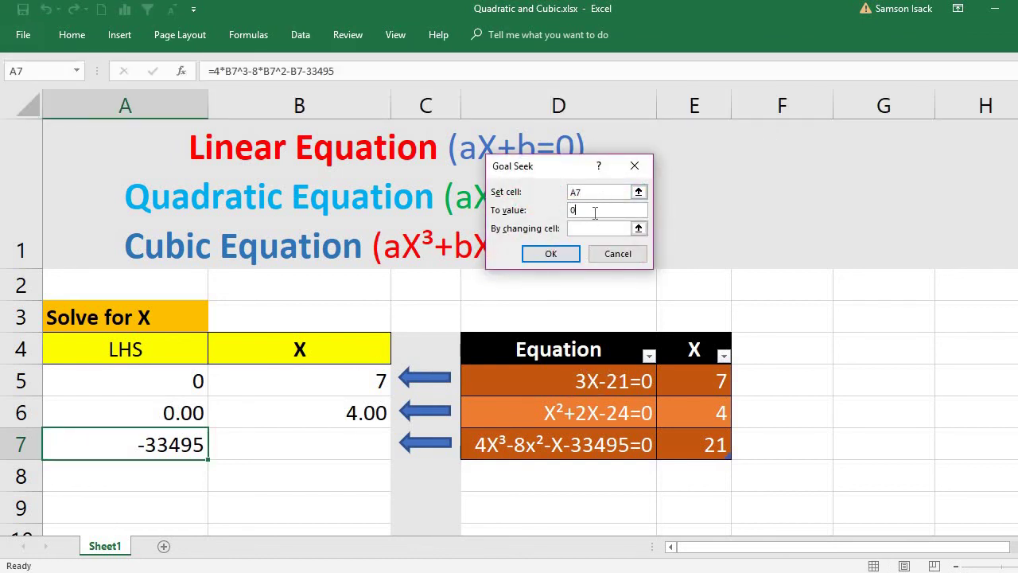
{"action": "left_click", "coordinate": [595, 229]}
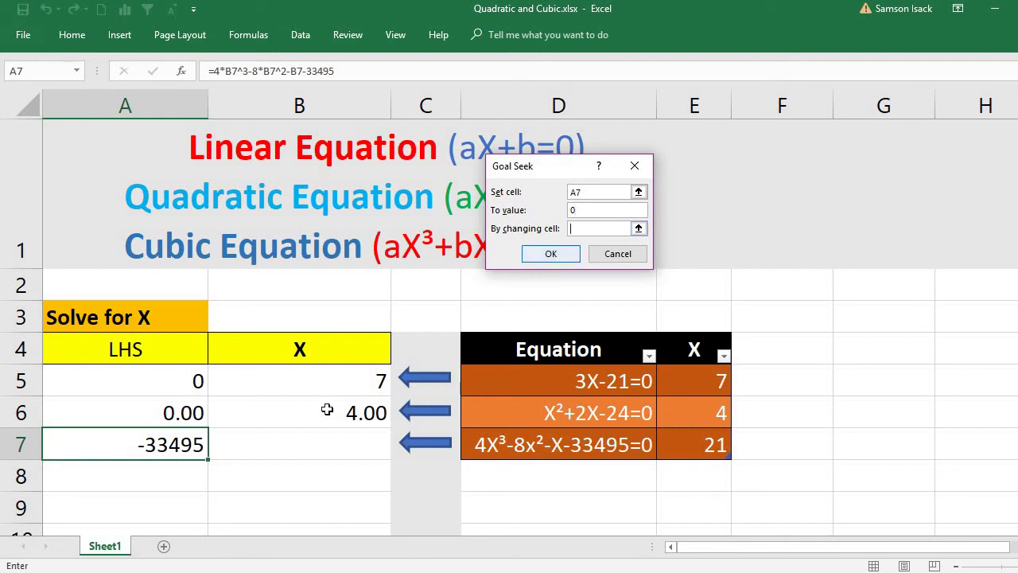
{"action": "left_click", "coordinate": [326, 440]}
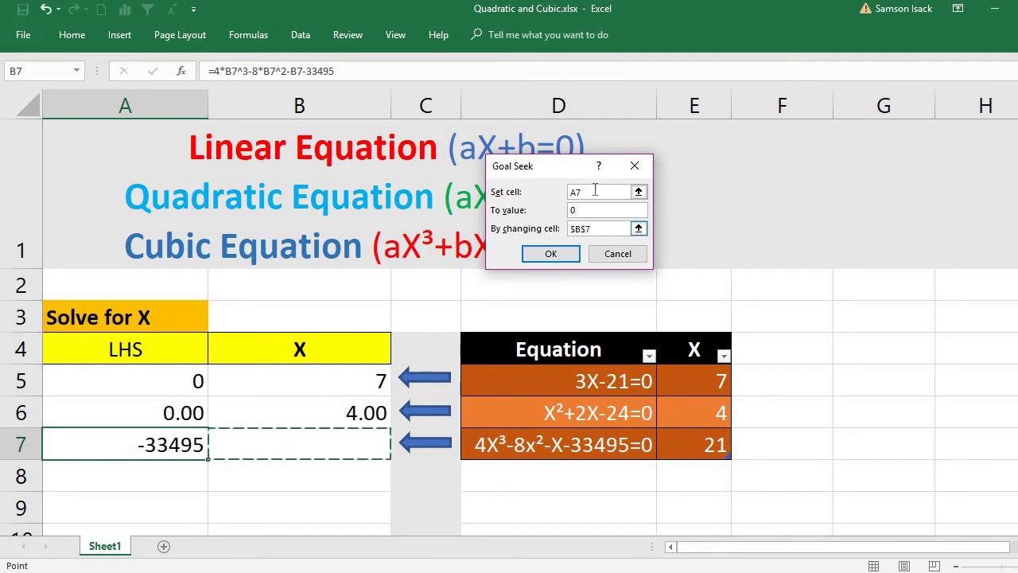
{"action": "left_click", "coordinate": [552, 254]}
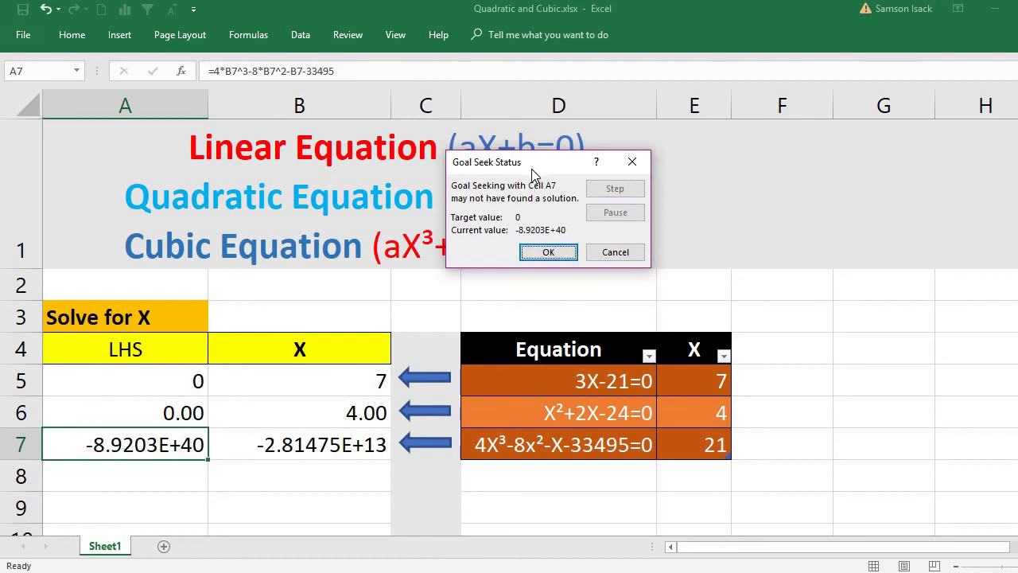
{"action": "left_click_drag", "start_coordinate": [533, 174], "coordinate": [417, 247]}
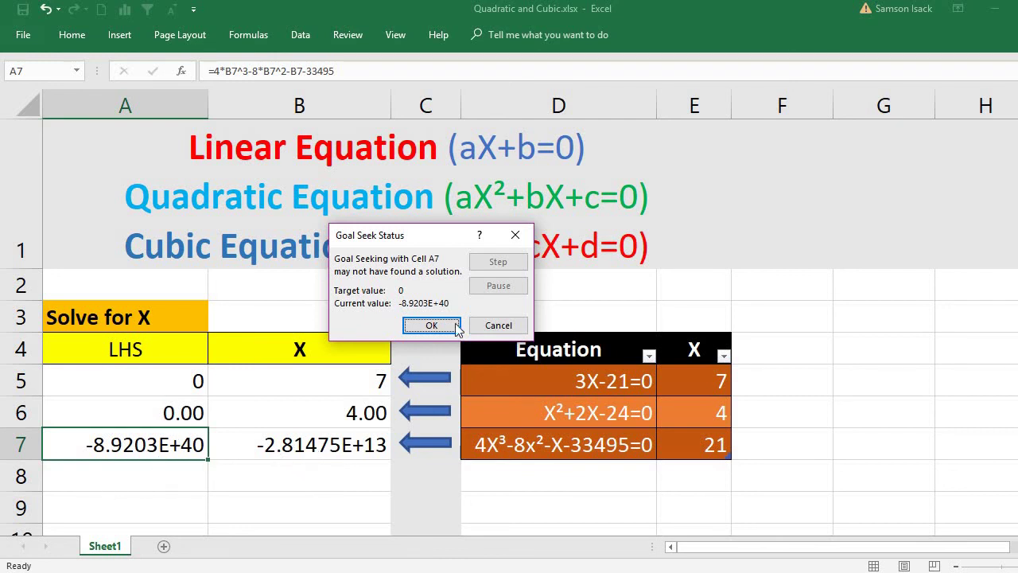
{"action": "left_click", "coordinate": [430, 327]}
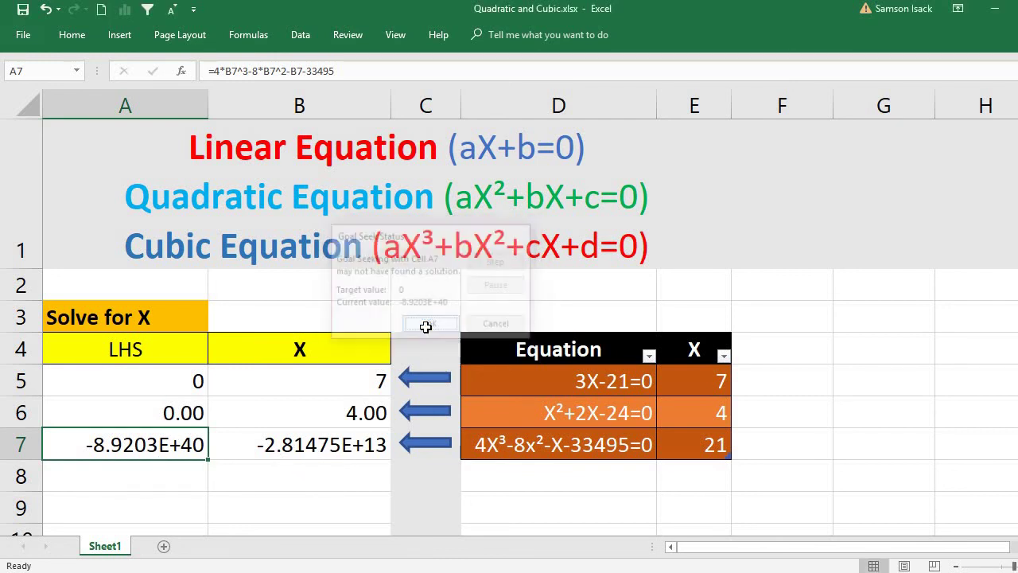
Rerun Goal Seek on the cubic equation, setting A7 to 0 by changing B7, and accept the new result as starting point.
{"action": "left_click", "coordinate": [312, 445]}
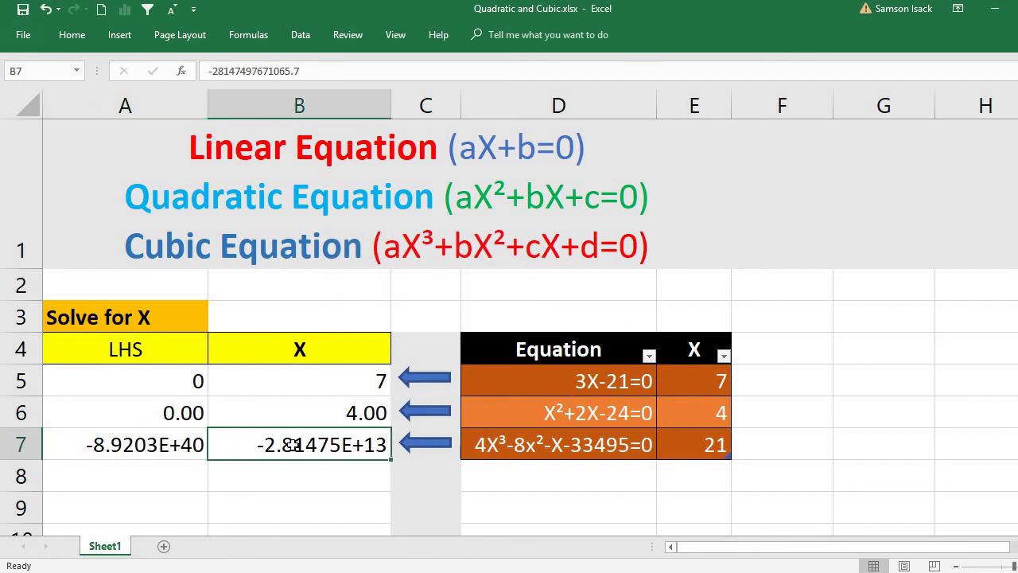
{"action": "left_click", "coordinate": [149, 448]}
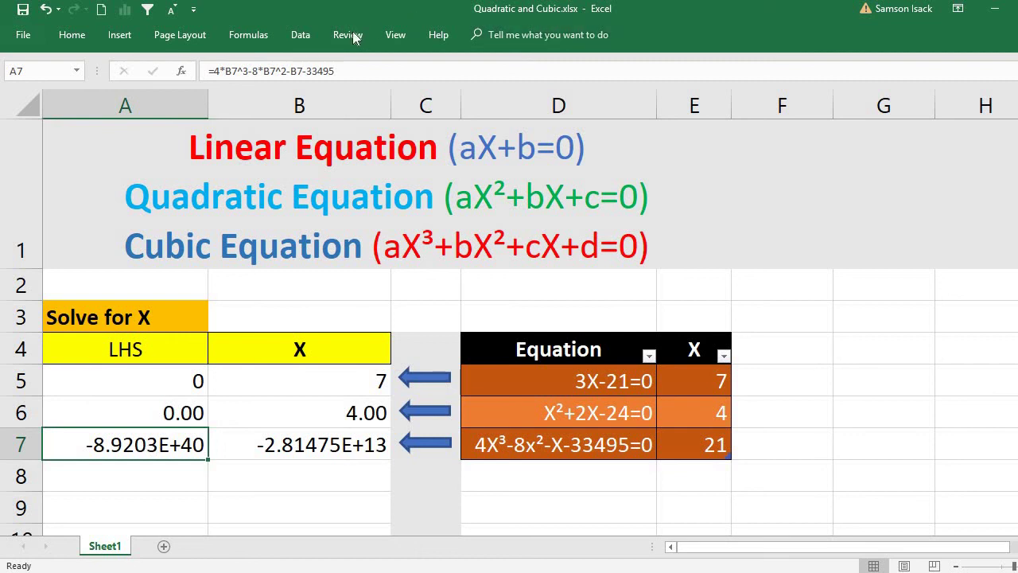
{"action": "left_click", "coordinate": [303, 37]}
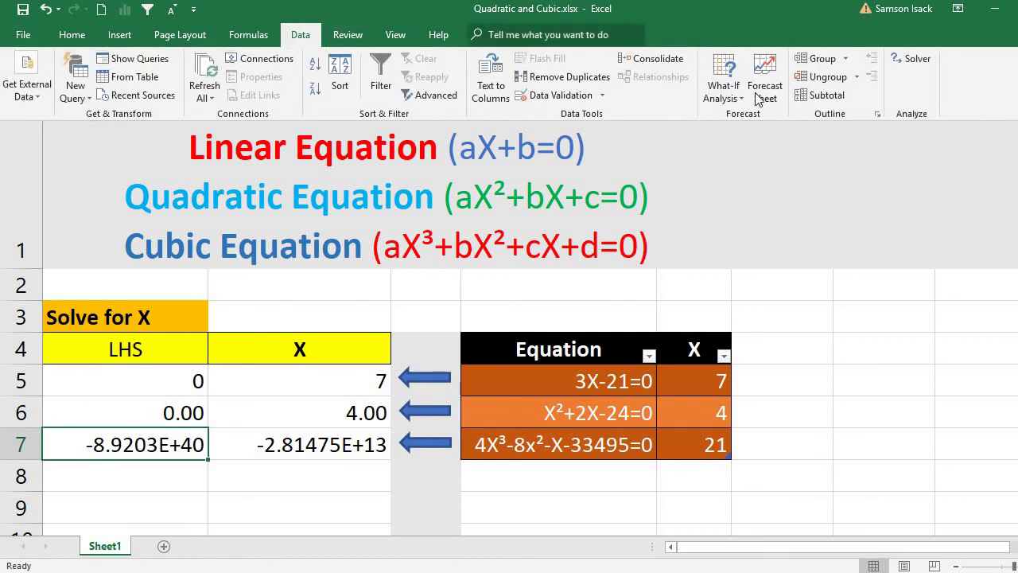
{"action": "left_click", "coordinate": [712, 92]}
{"action": "left_click", "coordinate": [751, 133]}
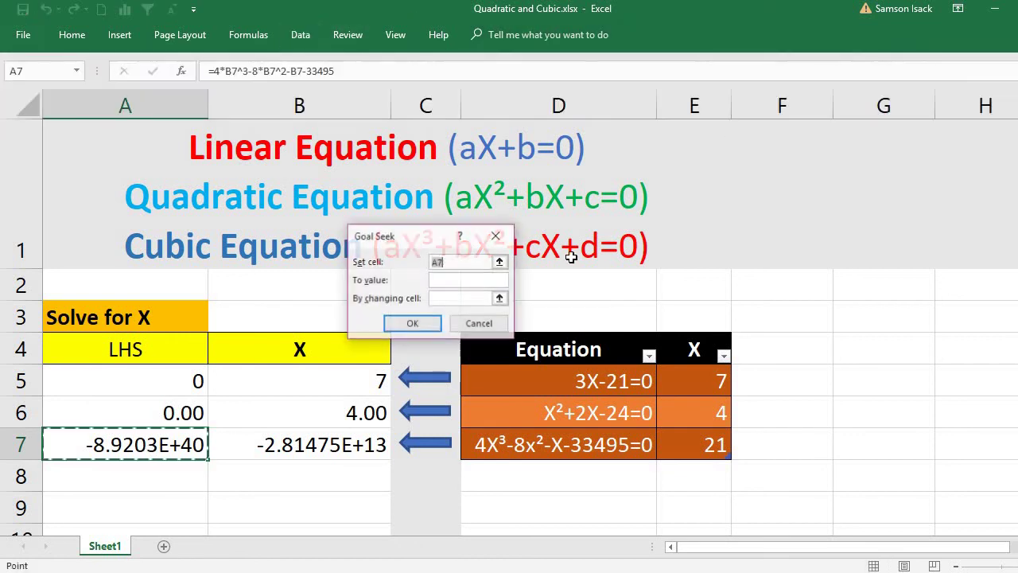
{"action": "left_click", "coordinate": [443, 280]}
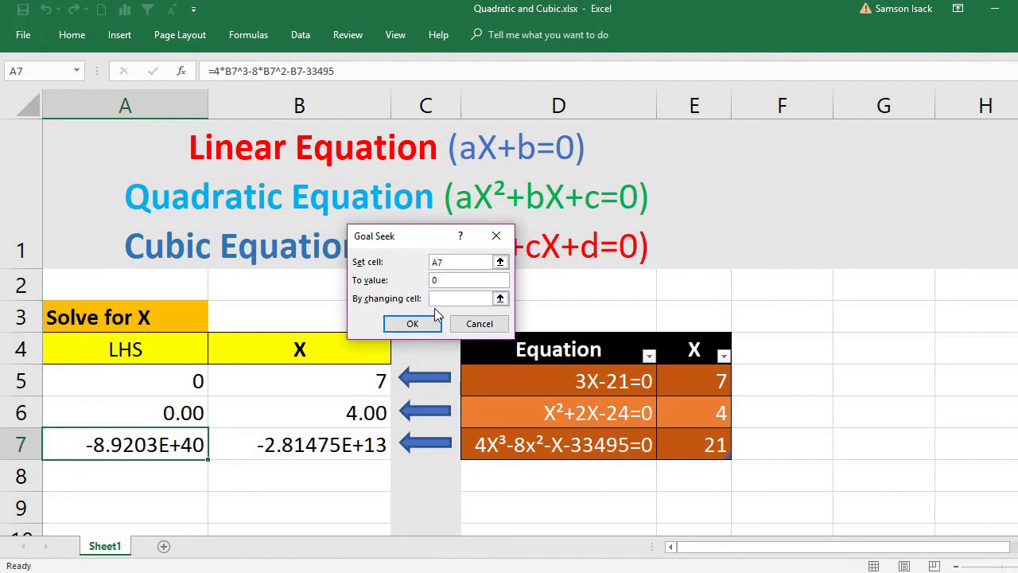
{"action": "left_click", "coordinate": [446, 299]}
{"action": "left_click", "coordinate": [320, 447]}
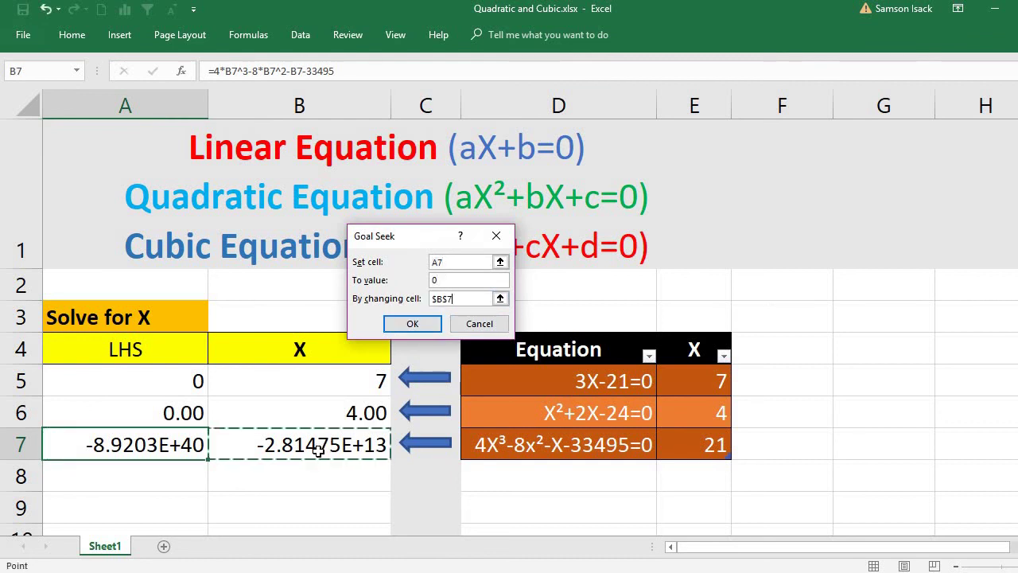
{"action": "left_click", "coordinate": [424, 325]}
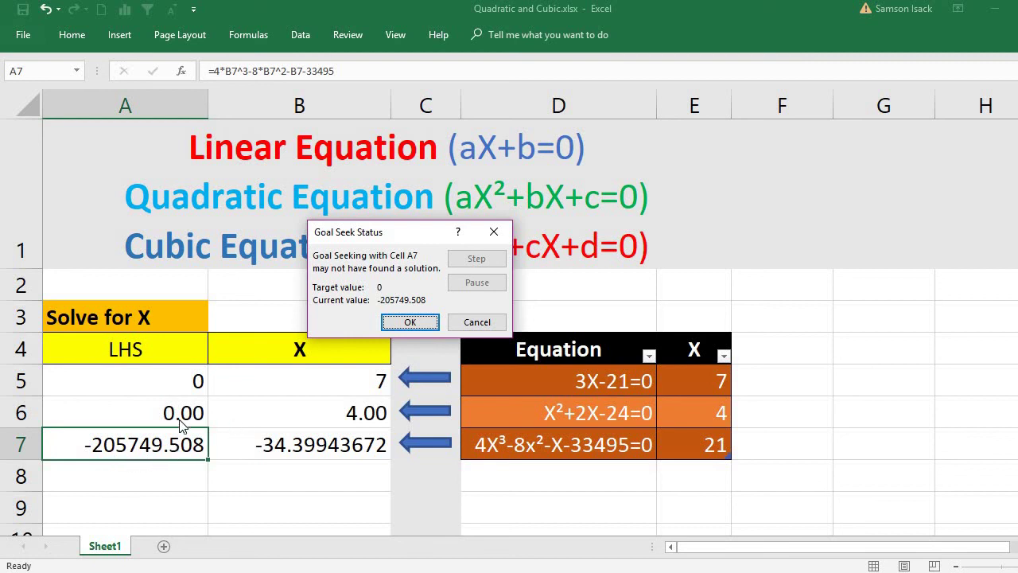
{"action": "left_click", "coordinate": [404, 322]}
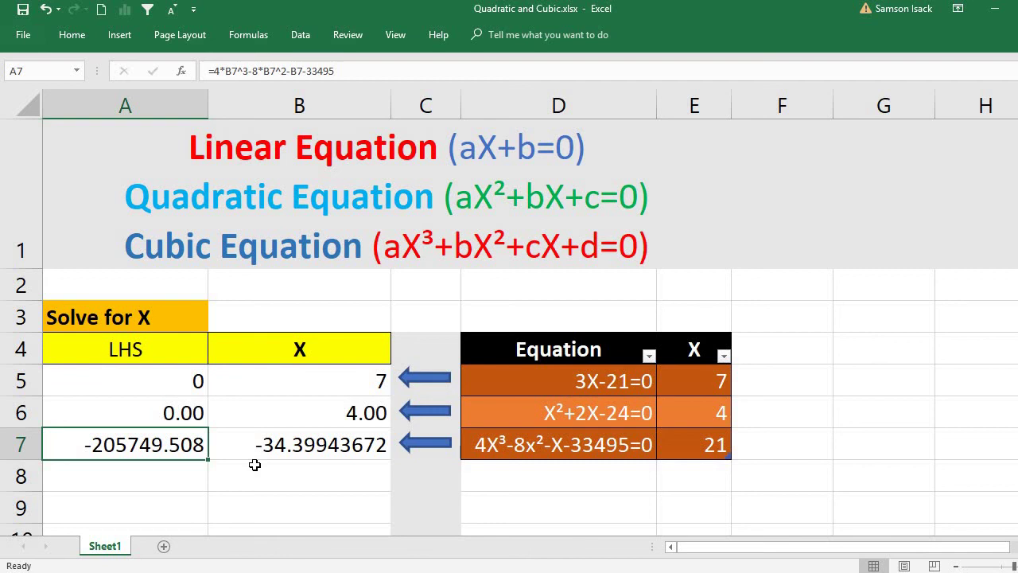
Repeat Goal Seek from the current X value, targeting 0 in A7 by changing B7, accept it and inspect the X result.
{"action": "left_click", "coordinate": [302, 36]}
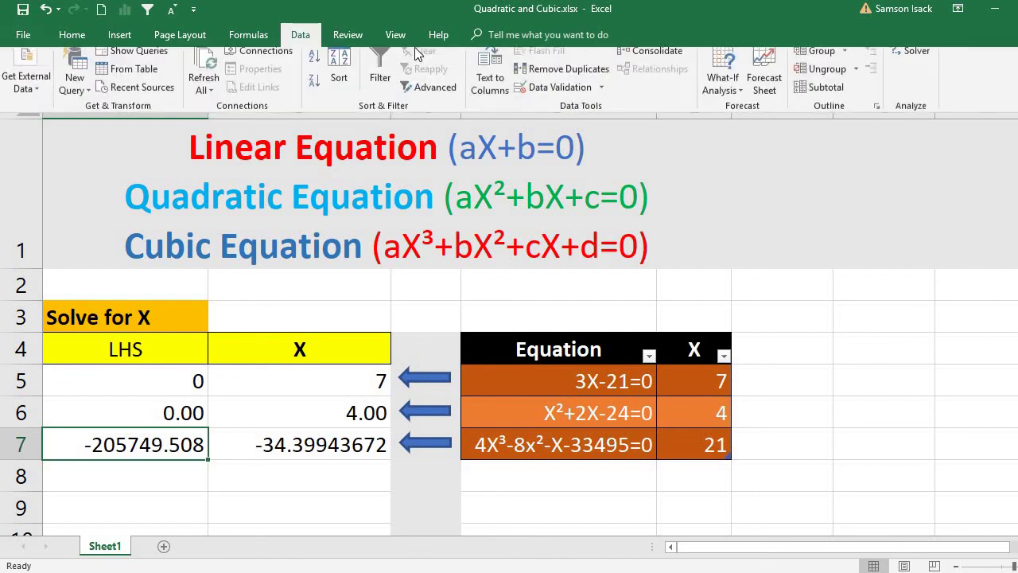
{"action": "left_click", "coordinate": [732, 89]}
{"action": "left_click", "coordinate": [744, 134]}
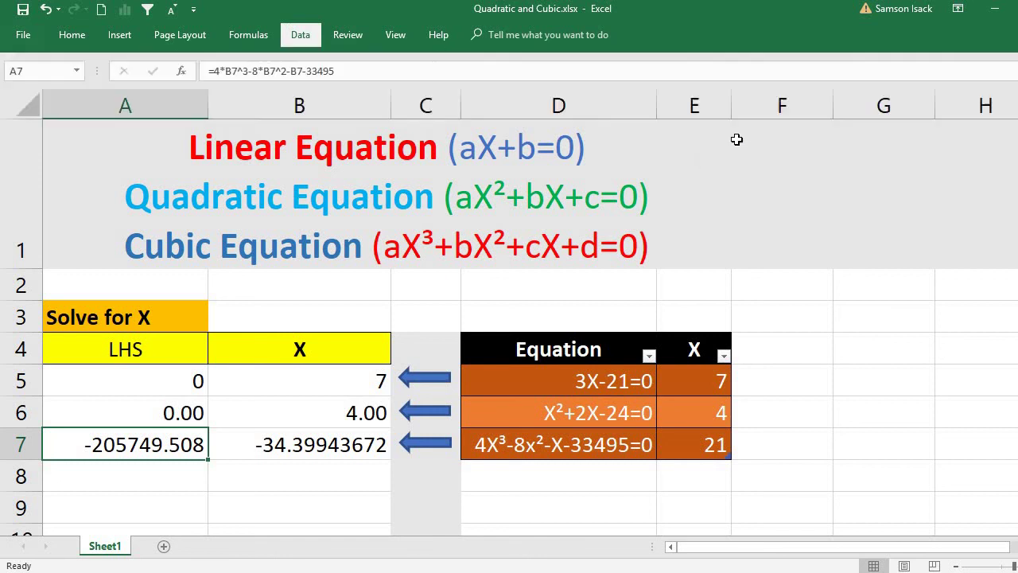
{"action": "left_click_drag", "start_coordinate": [404, 240], "coordinate": [433, 224]}
{"action": "left_click", "coordinate": [451, 261]}
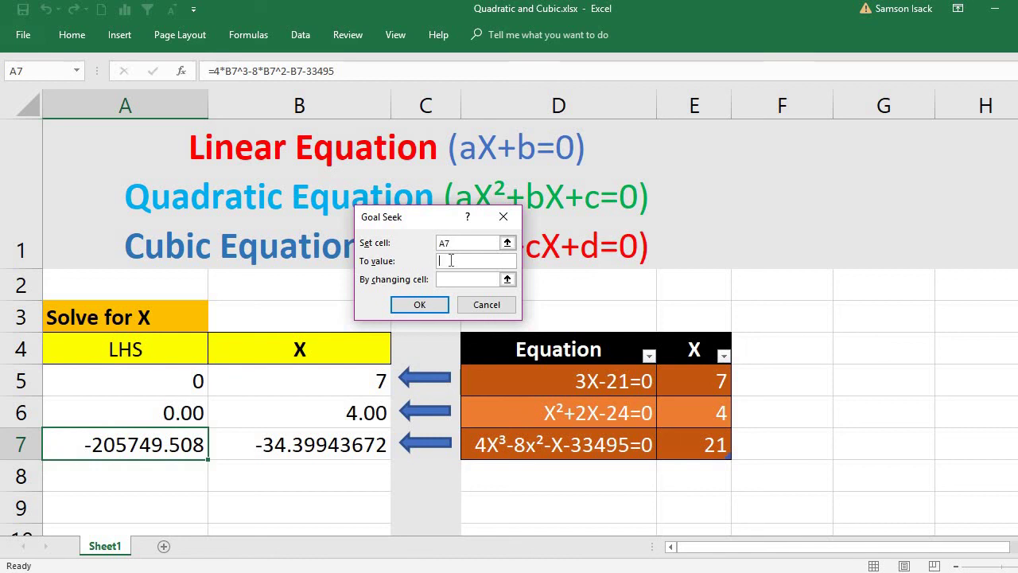
{"action": "type", "text": "0"}
{"action": "left_click", "coordinate": [469, 283]}
{"action": "left_click", "coordinate": [329, 446]}
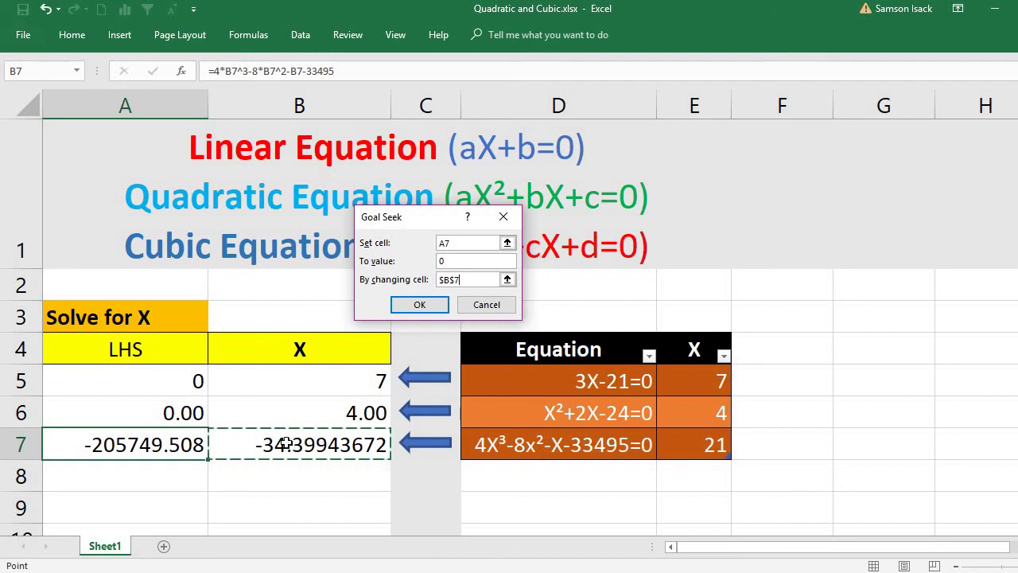
{"action": "left_click", "coordinate": [433, 311]}
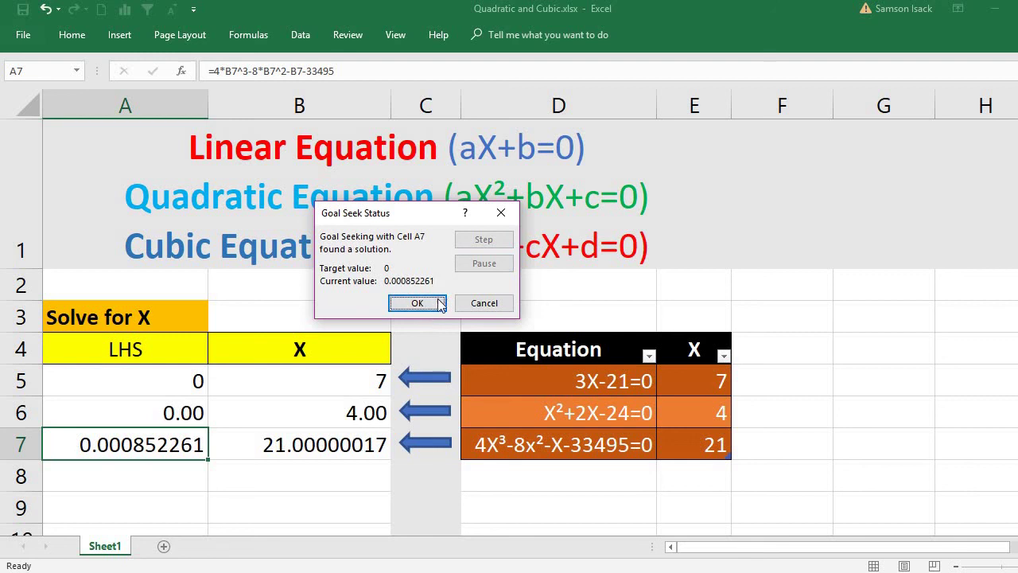
{"action": "left_click", "coordinate": [437, 301]}
{"action": "left_click", "coordinate": [324, 447]}
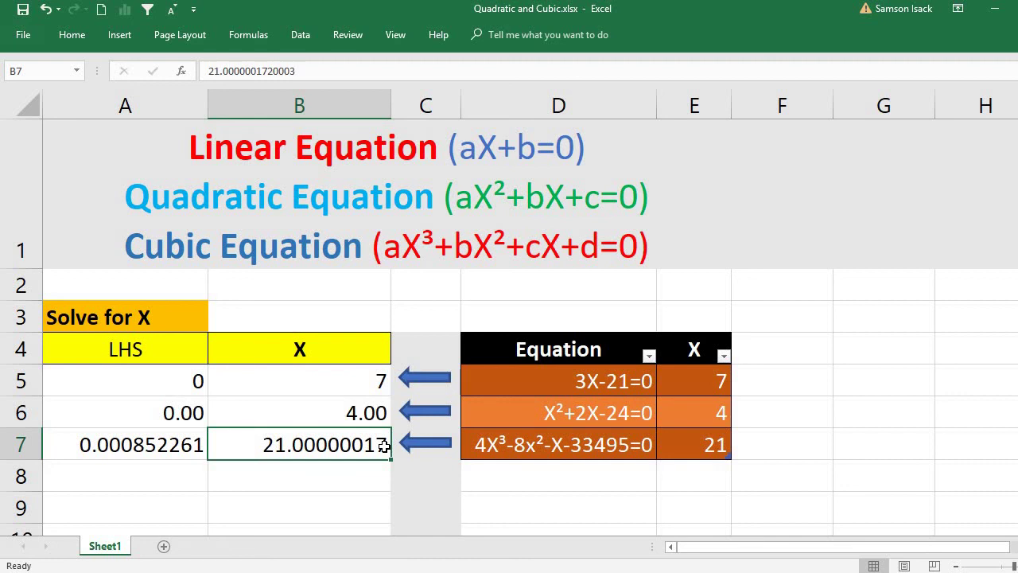
{"action": "left_click", "coordinate": [176, 443]}
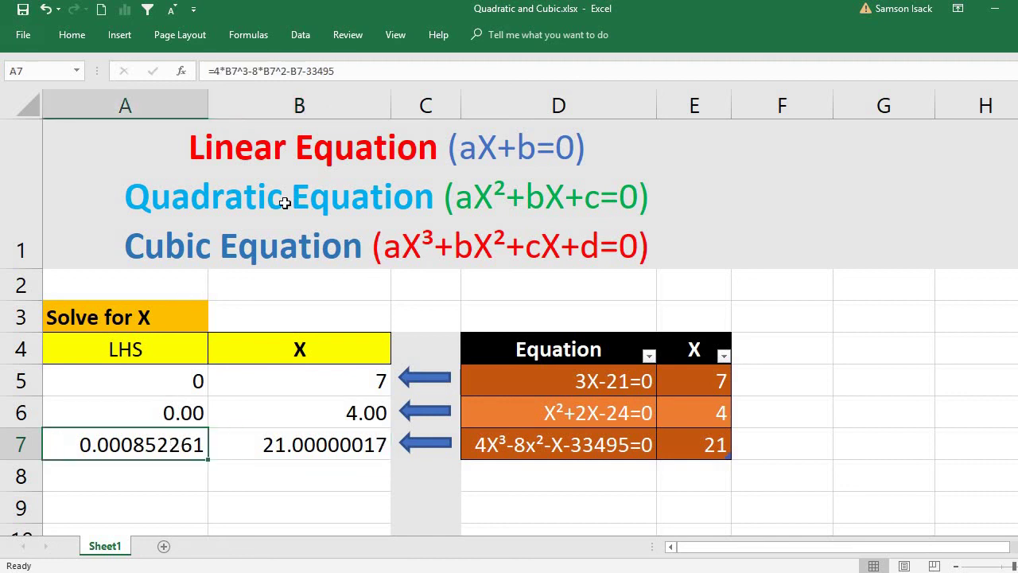
{"action": "left_click", "coordinate": [310, 37]}
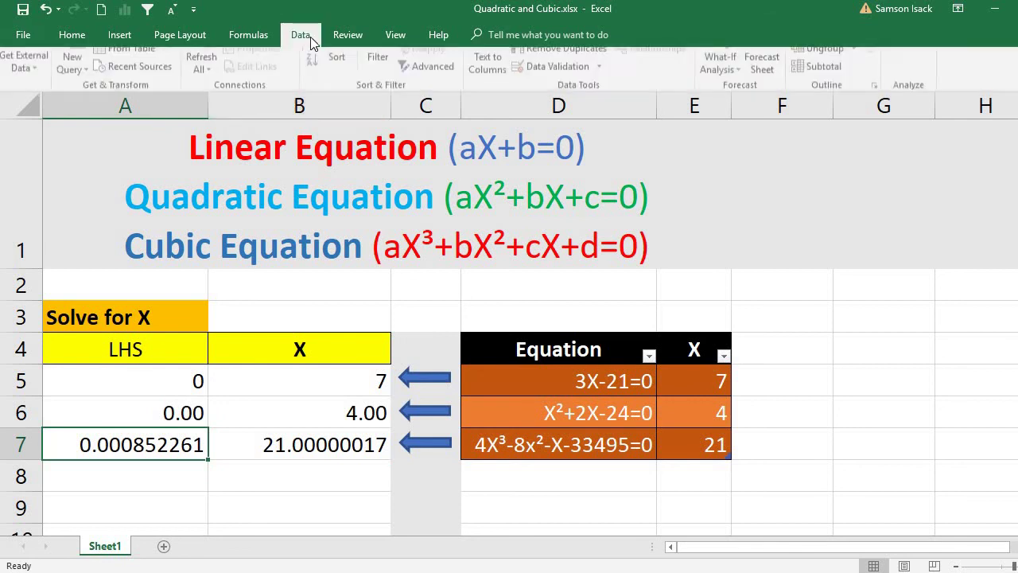
{"action": "left_click", "coordinate": [739, 91]}
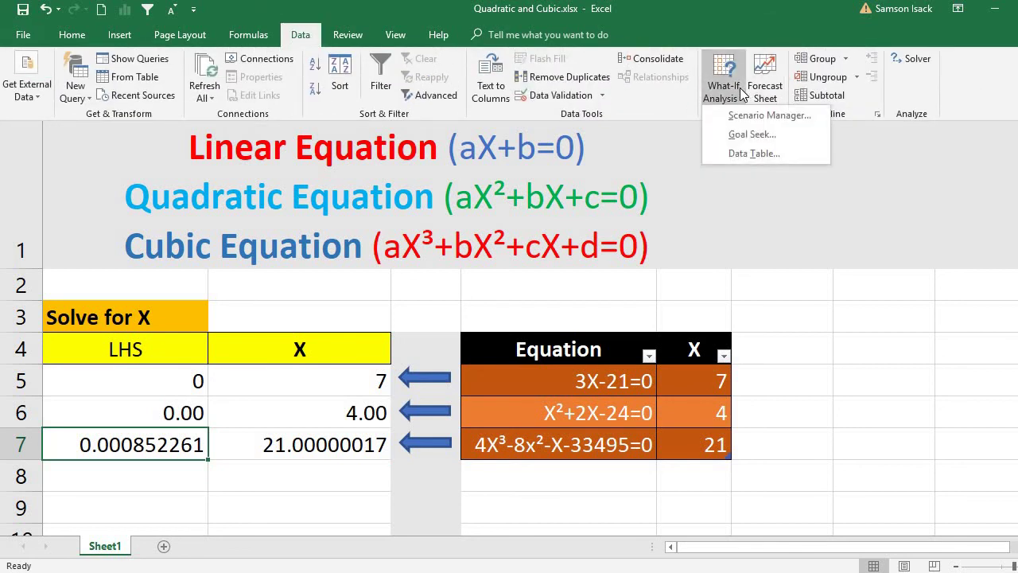
{"action": "left_click", "coordinate": [342, 455]}
Set the cubic equation's X value in B7 to 21.1000001720003 and recheck the entered value.
{"action": "left_click", "coordinate": [335, 445]}
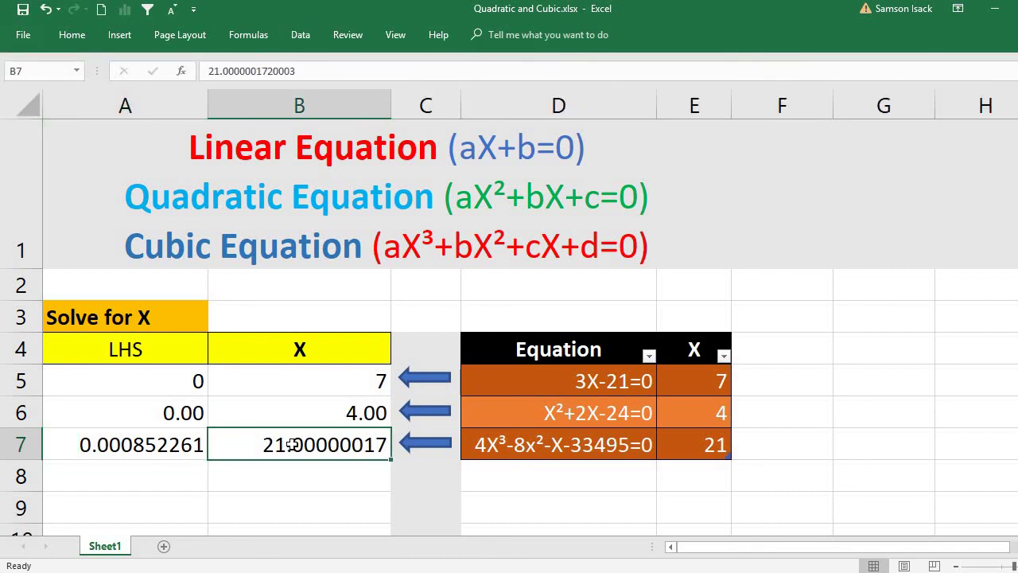
{"action": "double_click", "coordinate": [295, 445]}
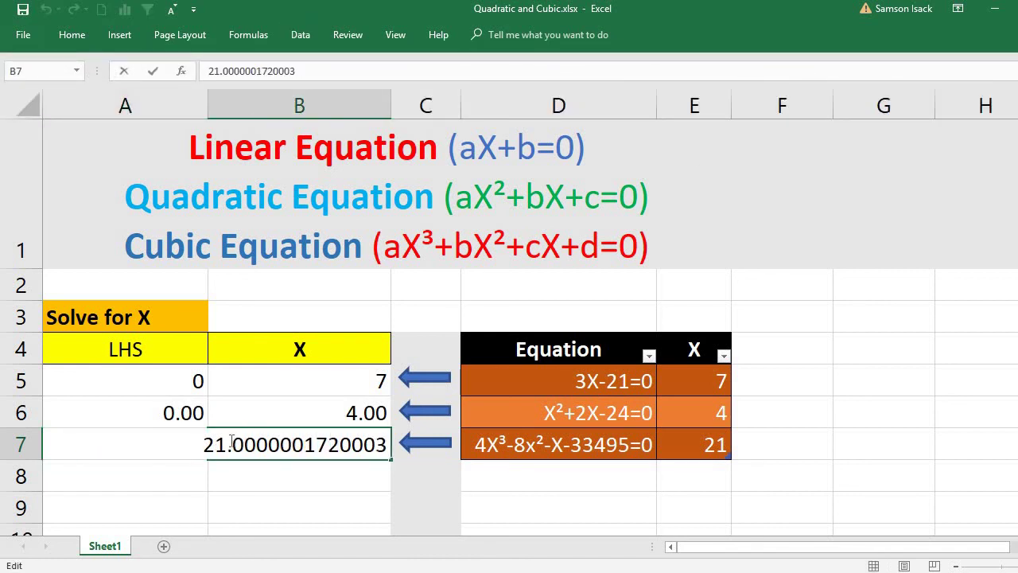
{"action": "key", "text": "BackSpace"}
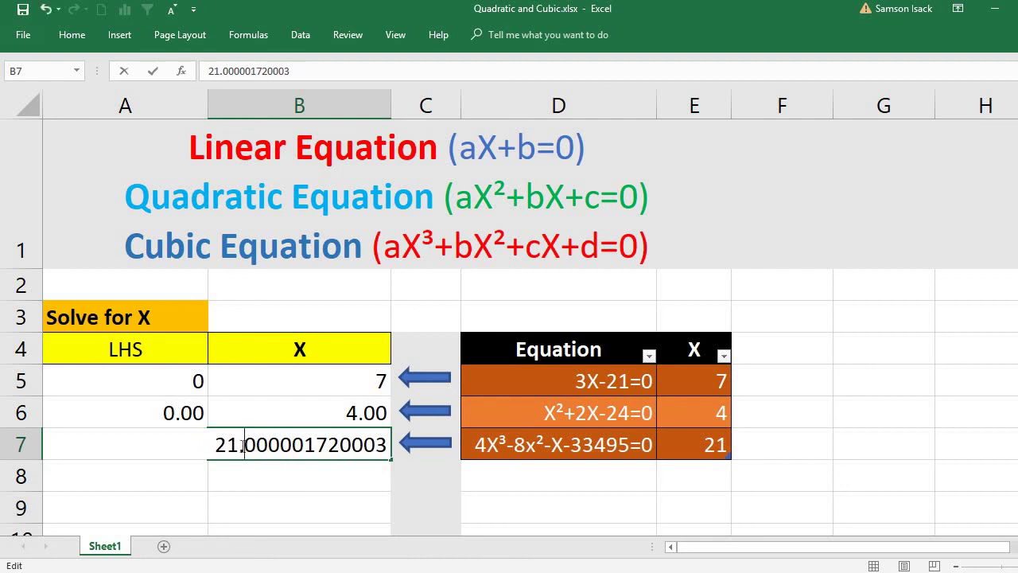
{"action": "type", "text": "1"}
{"action": "key", "text": "Return"}
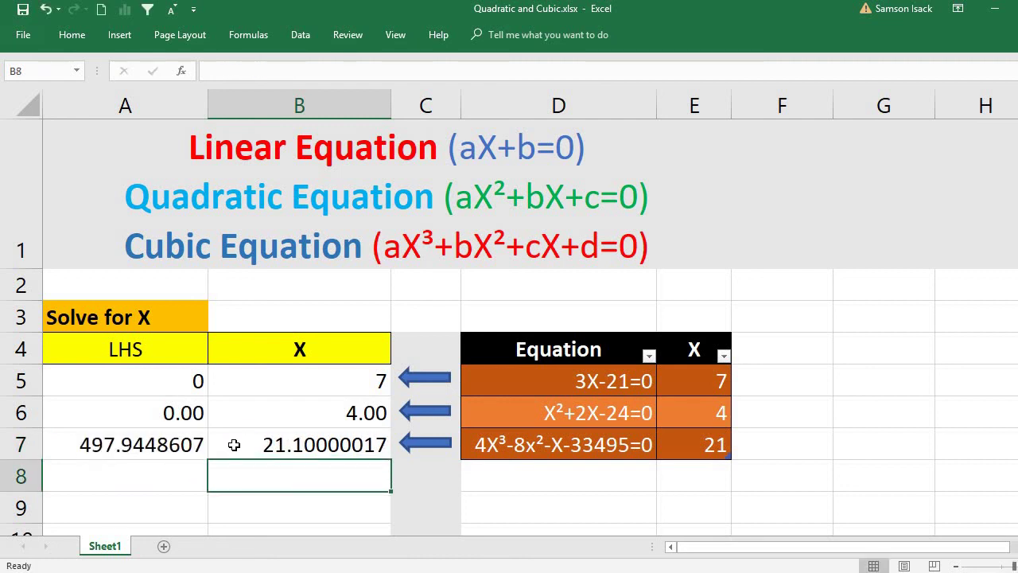
{"action": "left_click", "coordinate": [156, 447]}
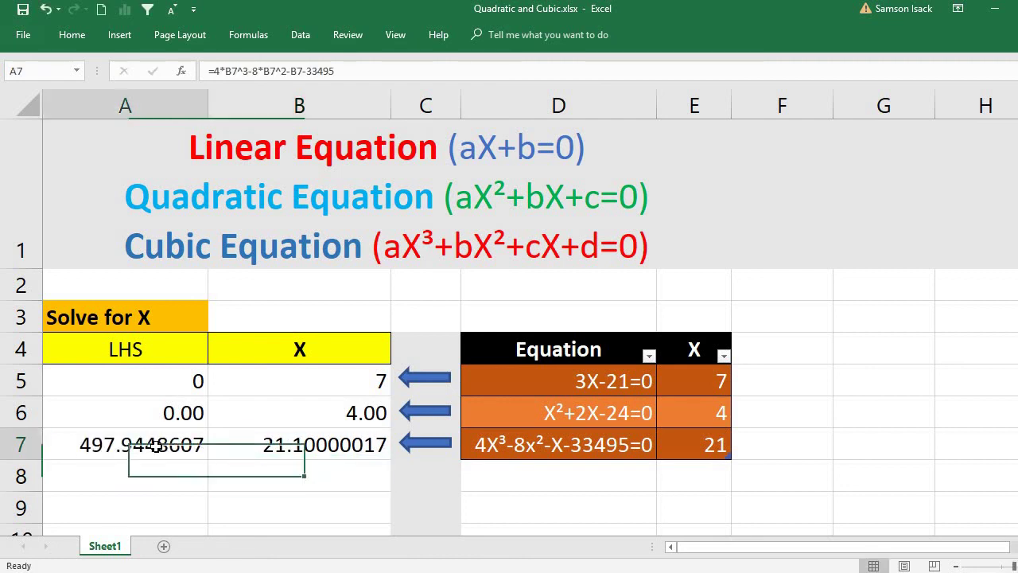
{"action": "double_click", "coordinate": [302, 439]}
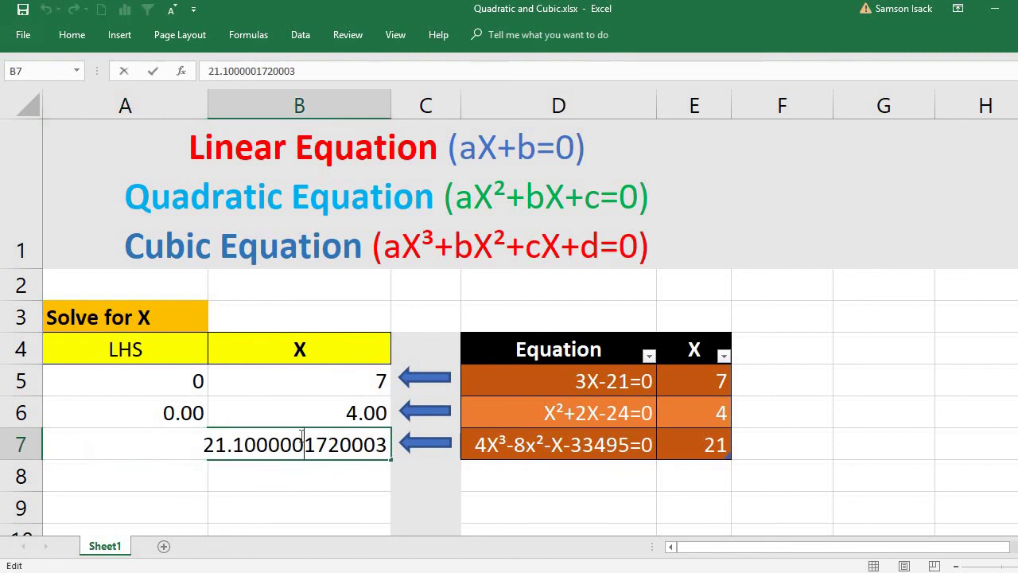
{"action": "key", "text": "Return"}
Run Goal Seek from the adjusted X value, with A7 as set cell, target 0 and changing cell B7, and accept the result.
{"action": "left_click", "coordinate": [176, 448]}
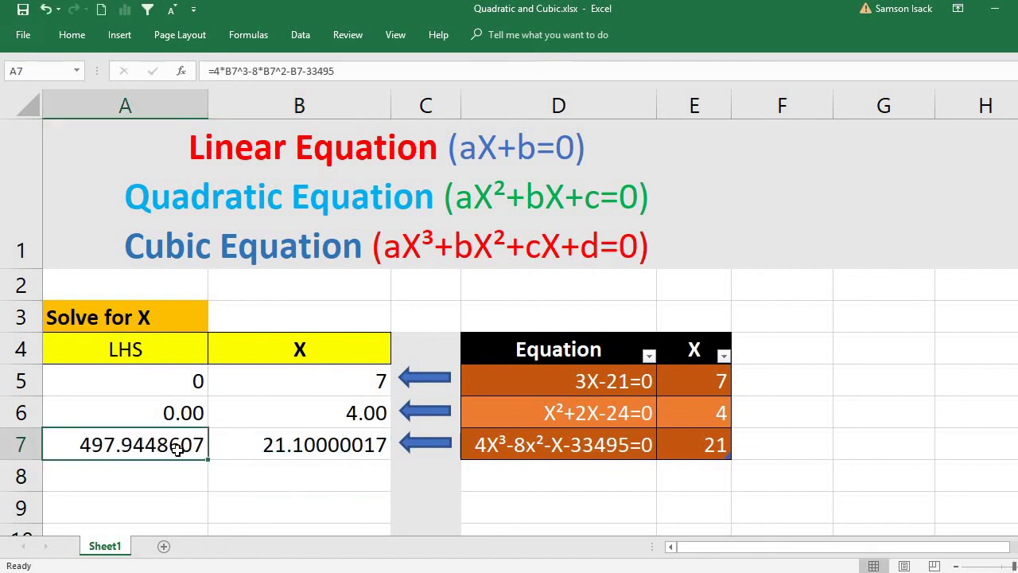
{"action": "left_click", "coordinate": [298, 37]}
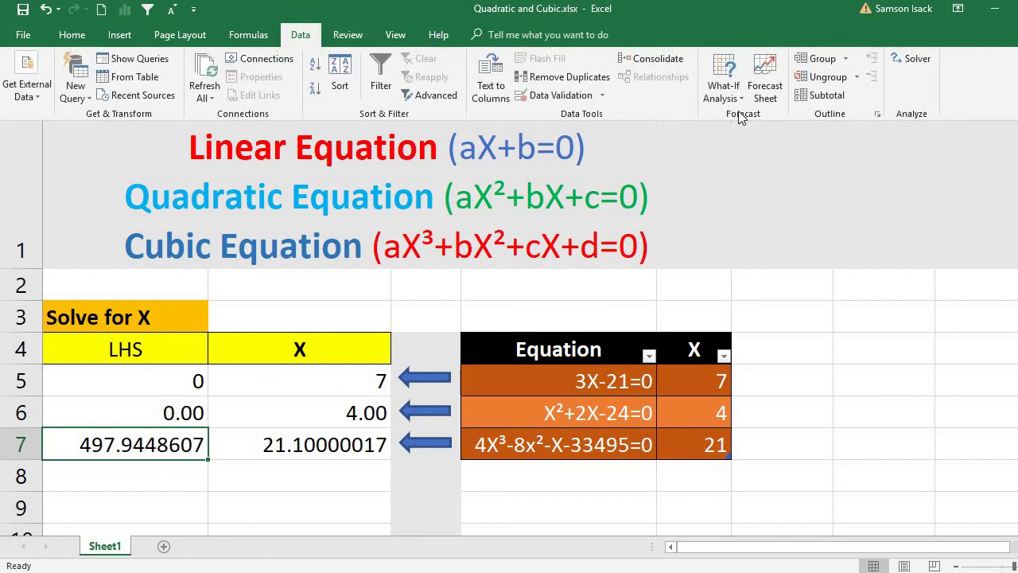
{"action": "left_click", "coordinate": [722, 92]}
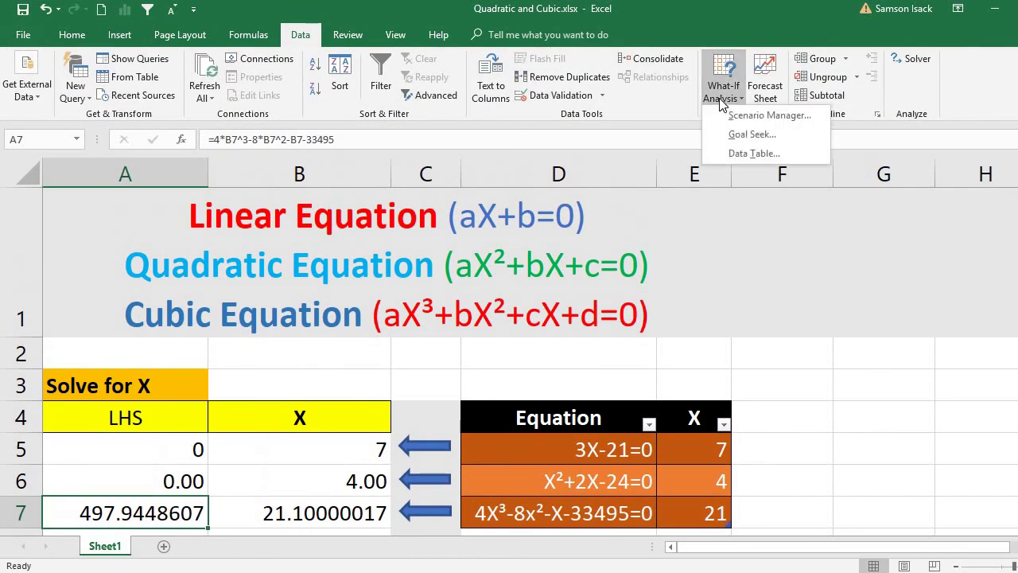
{"action": "left_click", "coordinate": [743, 135]}
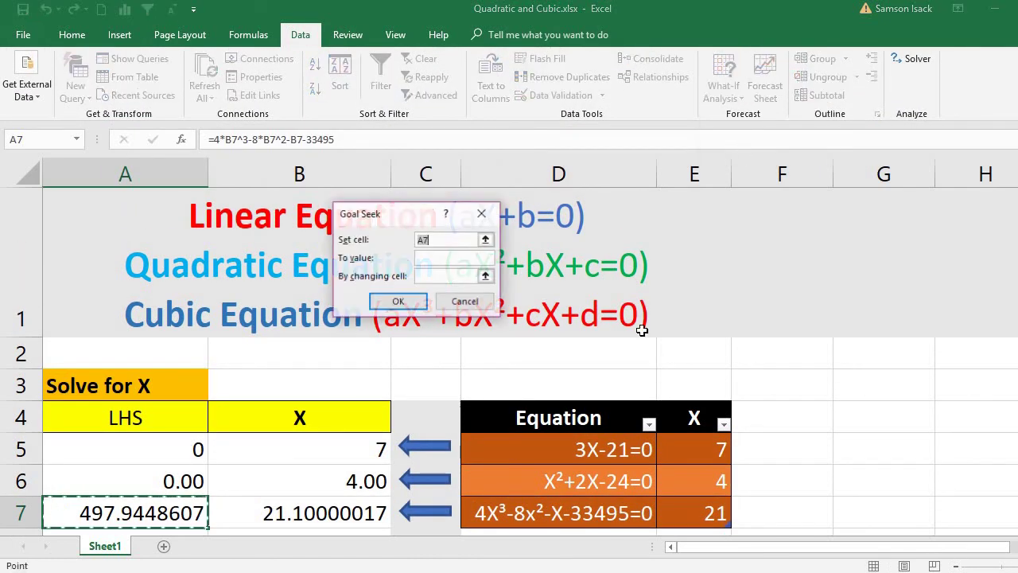
{"action": "left_click", "coordinate": [451, 259]}
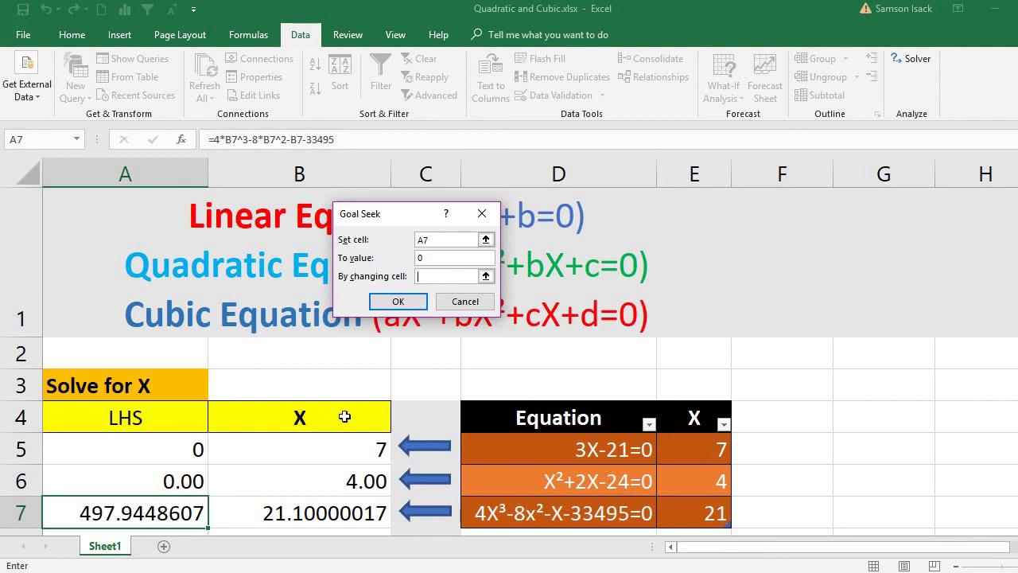
{"action": "left_click", "coordinate": [356, 509]}
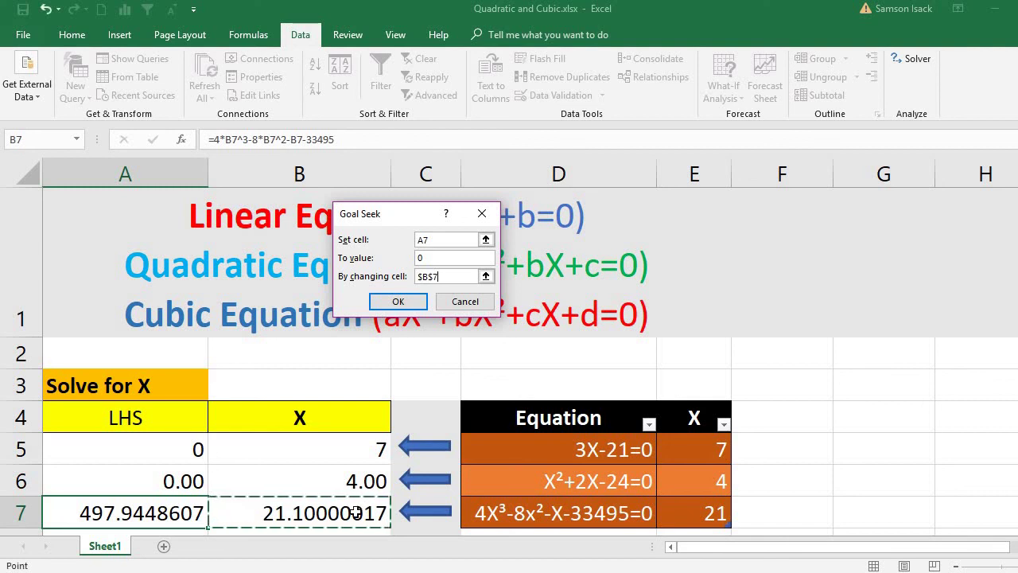
{"action": "left_click", "coordinate": [399, 306]}
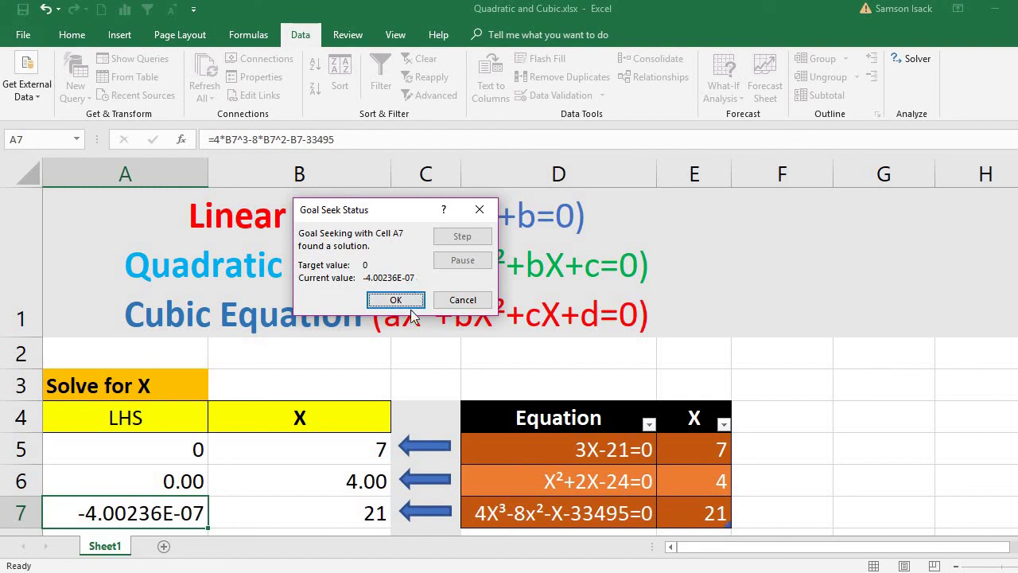
{"action": "left_click", "coordinate": [396, 300]}
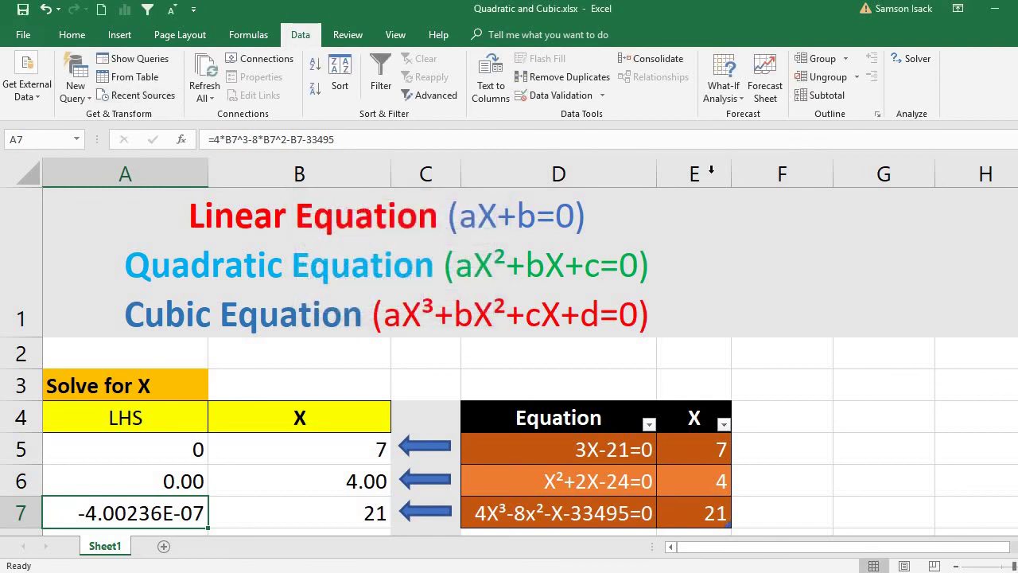
Collapse the ribbon and review the solved X values in B6 and B7 and the linear LHS formula in A5.
{"action": "key", "text": "ctrl+F1"}
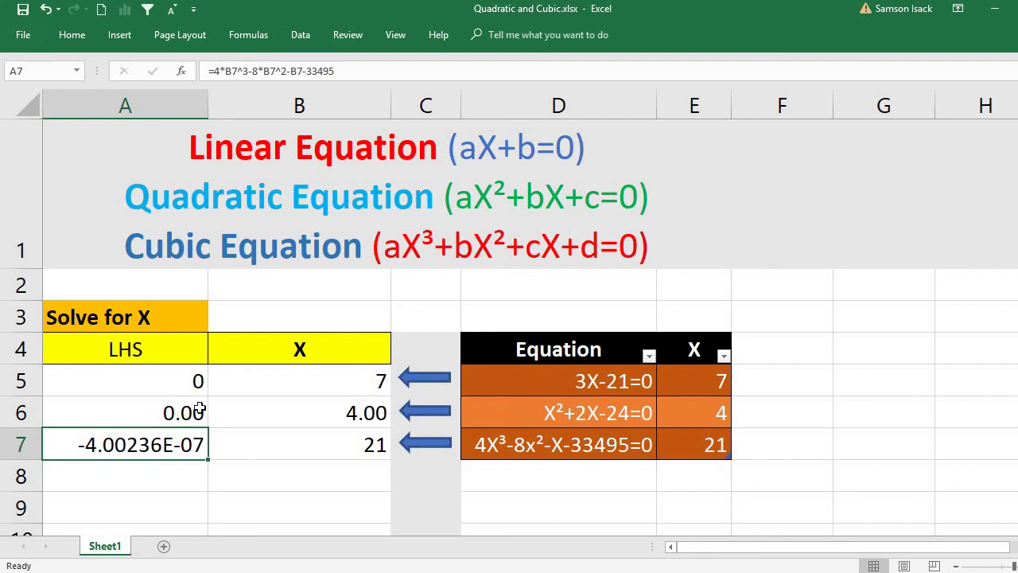
{"action": "left_click", "coordinate": [256, 414]}
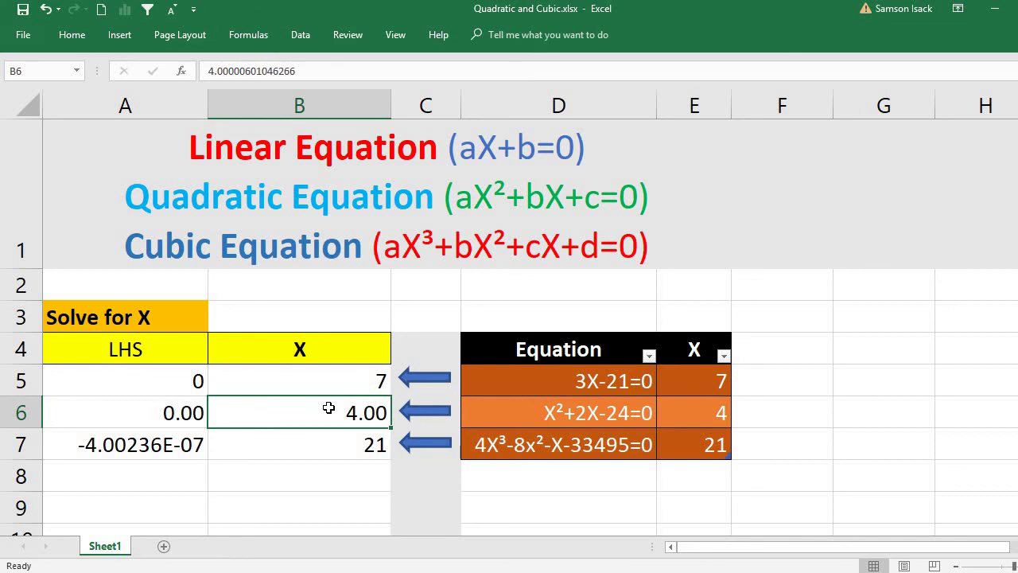
{"action": "left_click", "coordinate": [117, 384]}
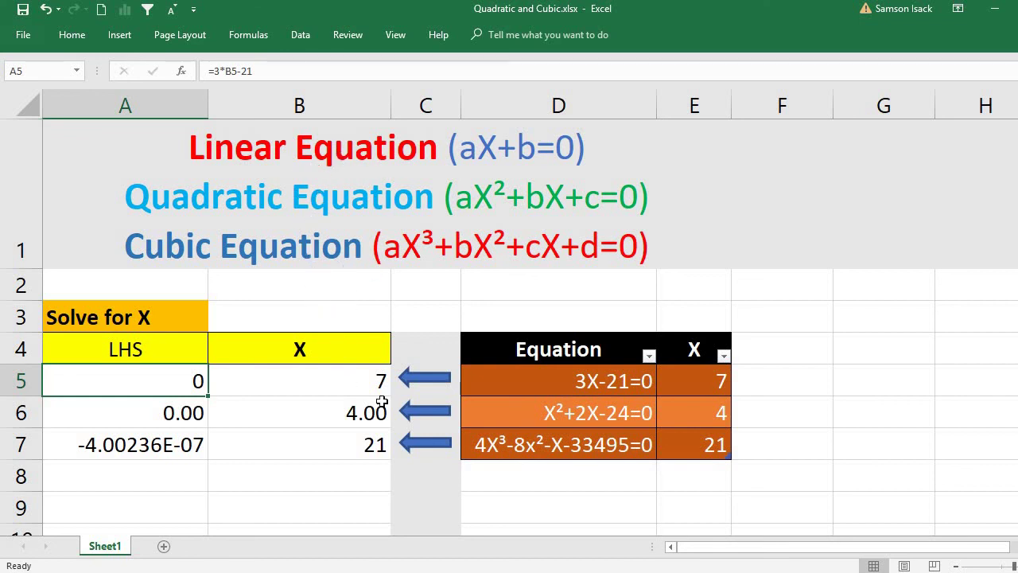
{"action": "left_click", "coordinate": [374, 446]}
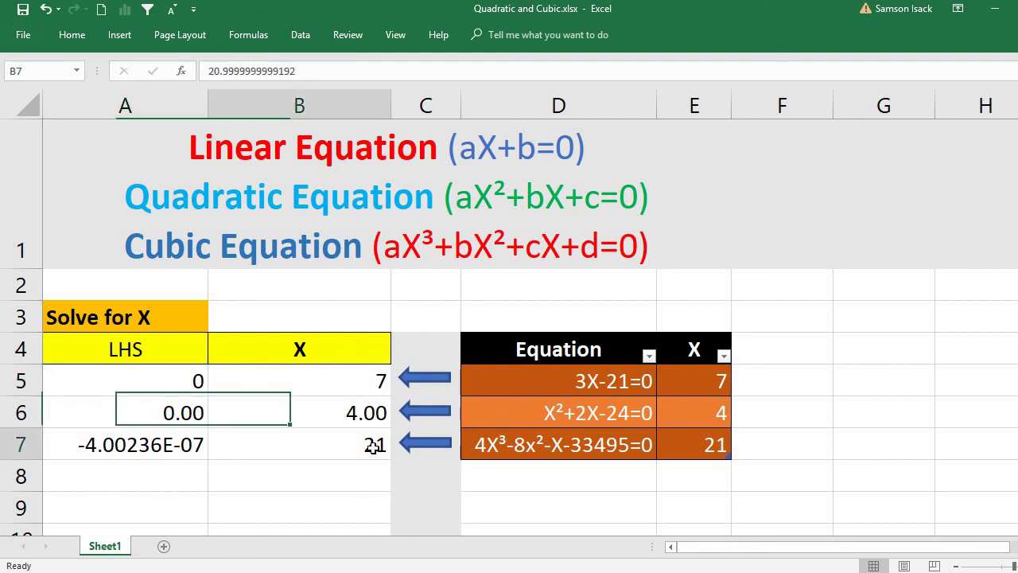